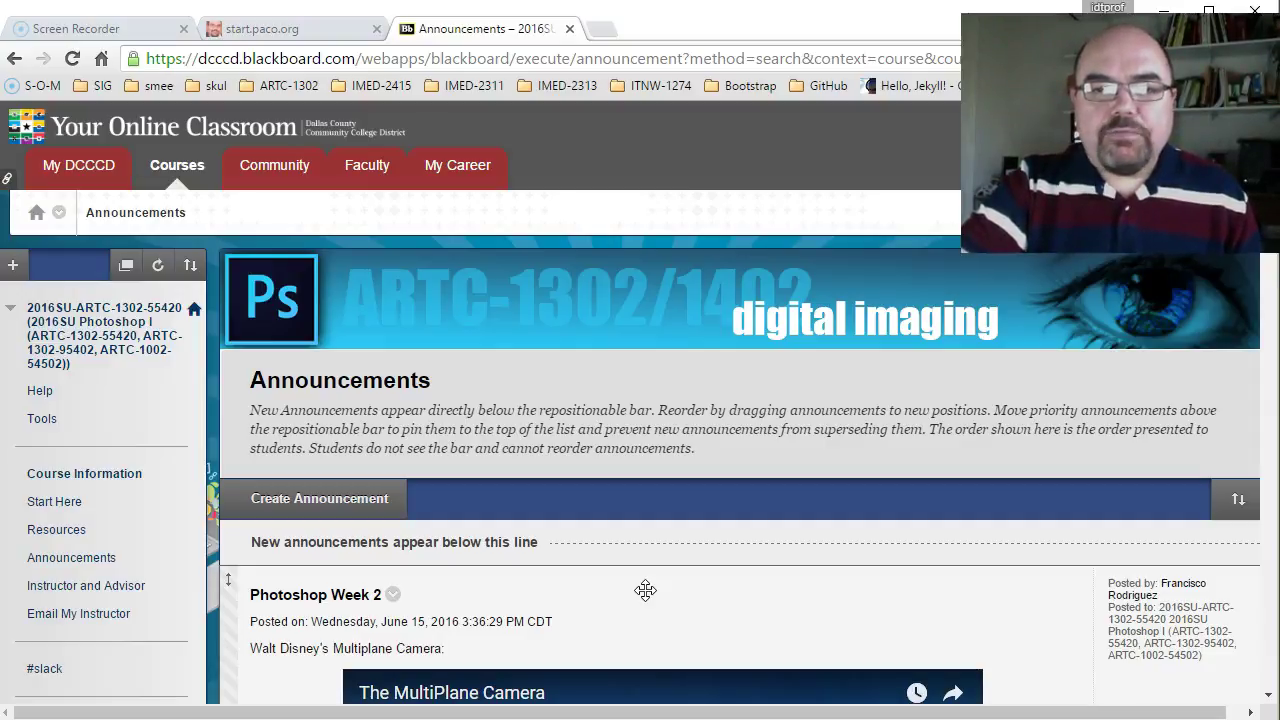
pyautogui.click(649, 588)
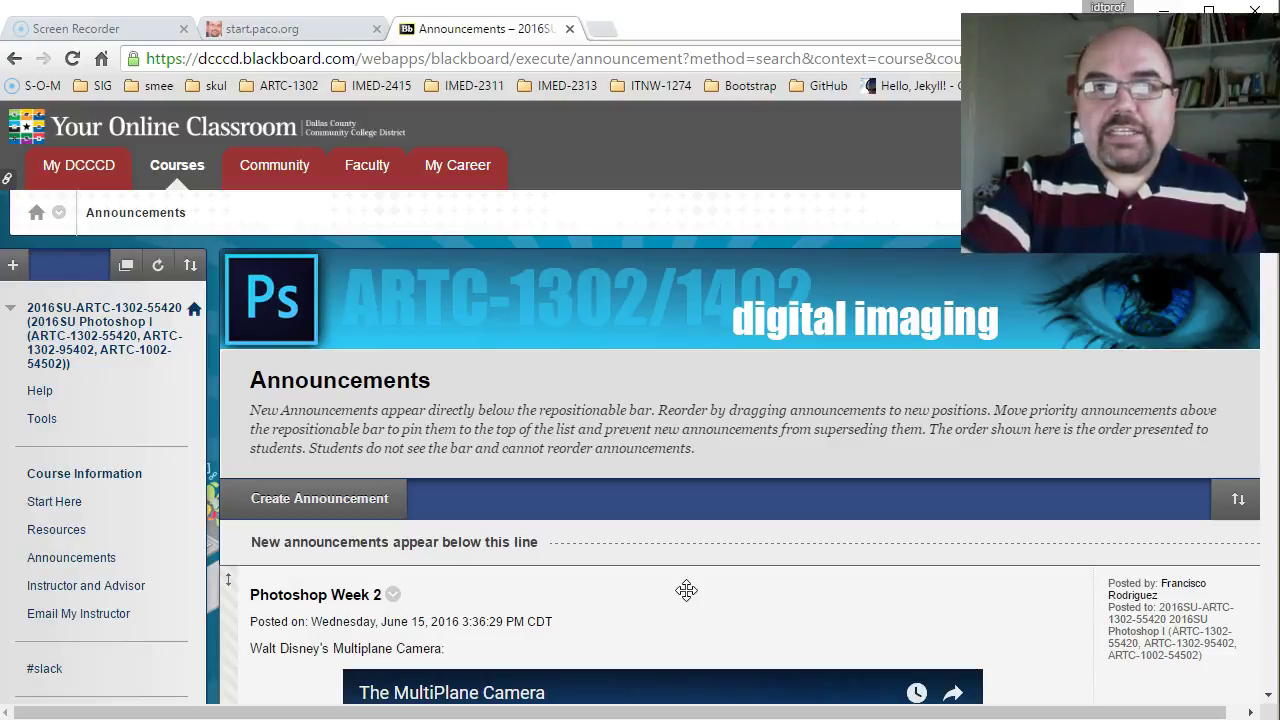
pyautogui.click(676, 594)
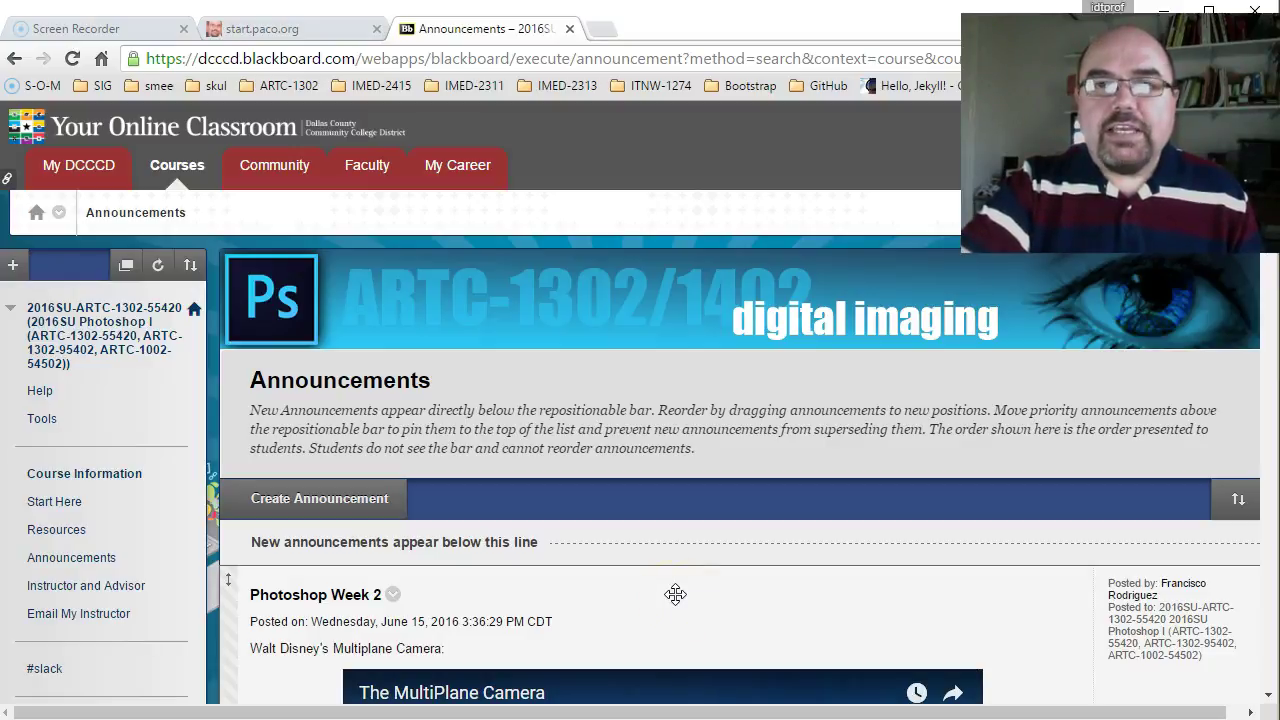
pyautogui.click(676, 594)
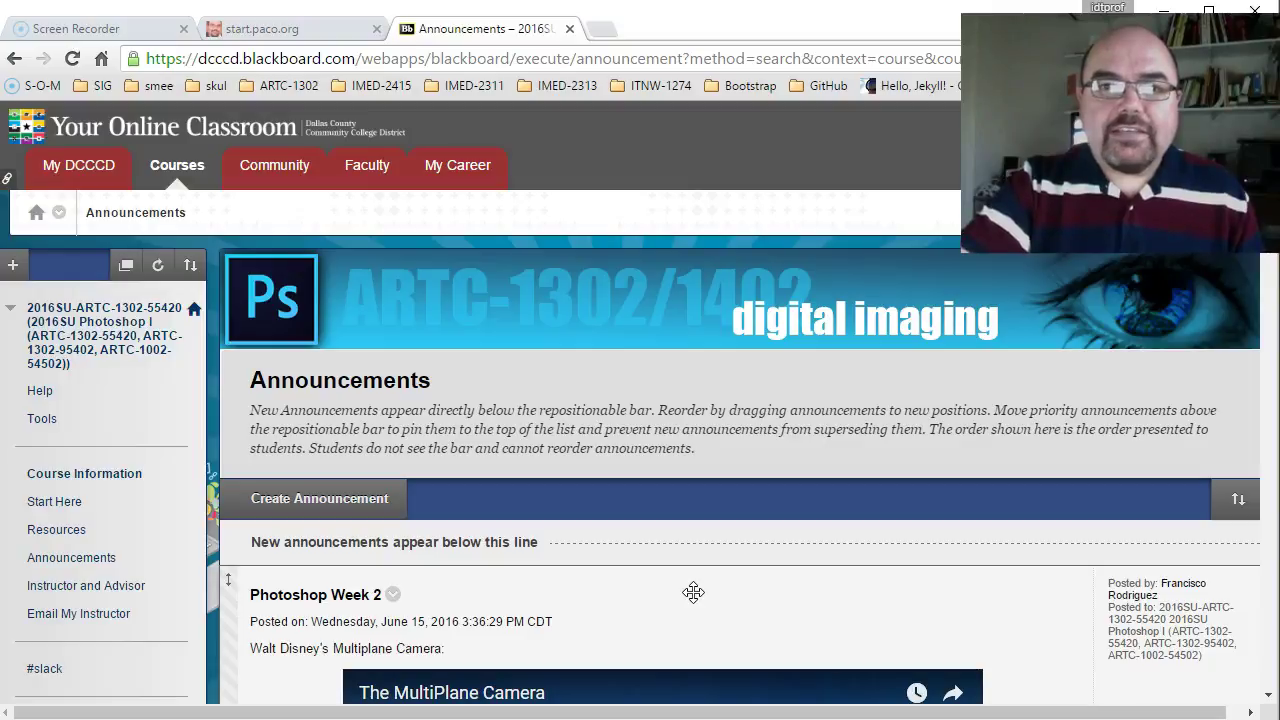
pyautogui.click(682, 590)
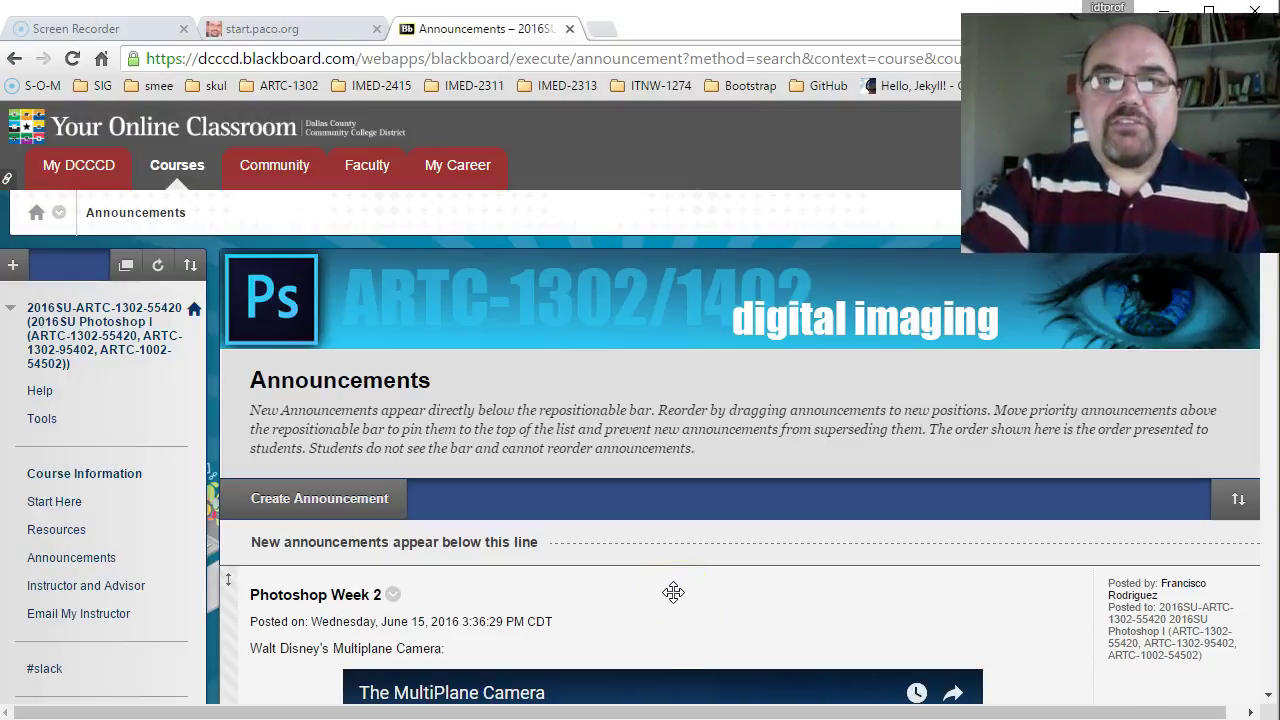
pyautogui.click(645, 588)
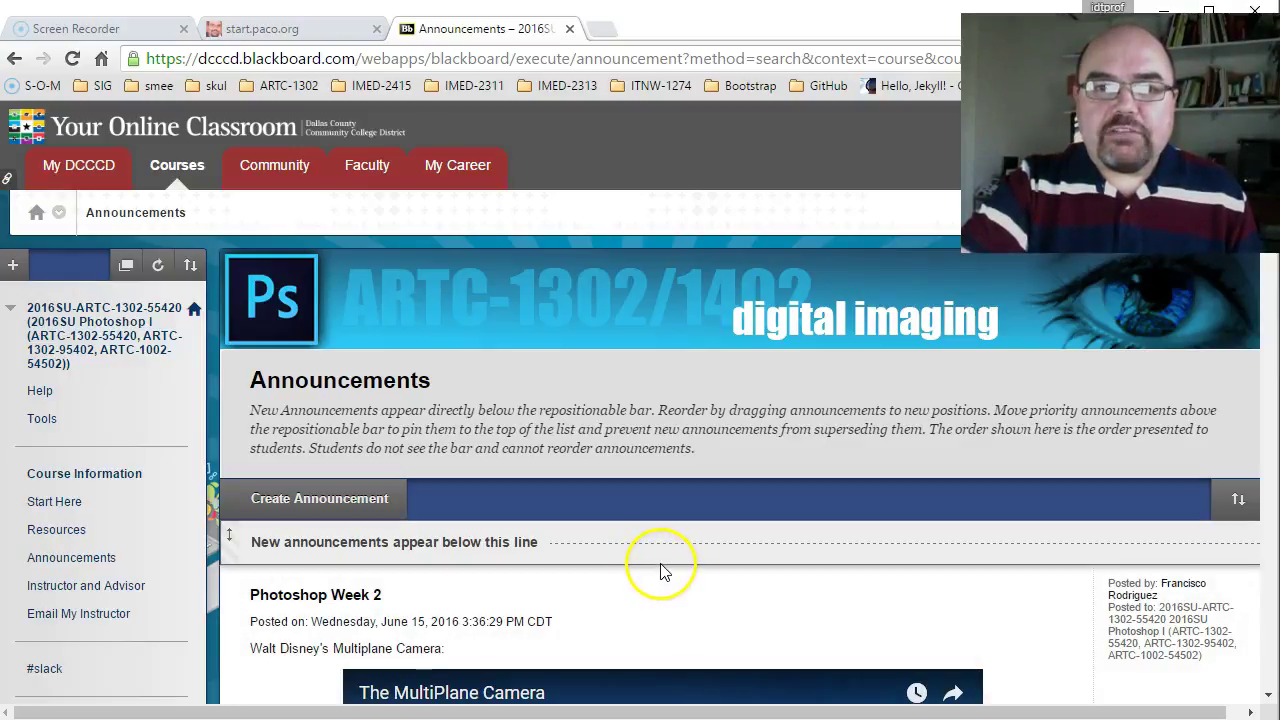
pyautogui.click(650, 580)
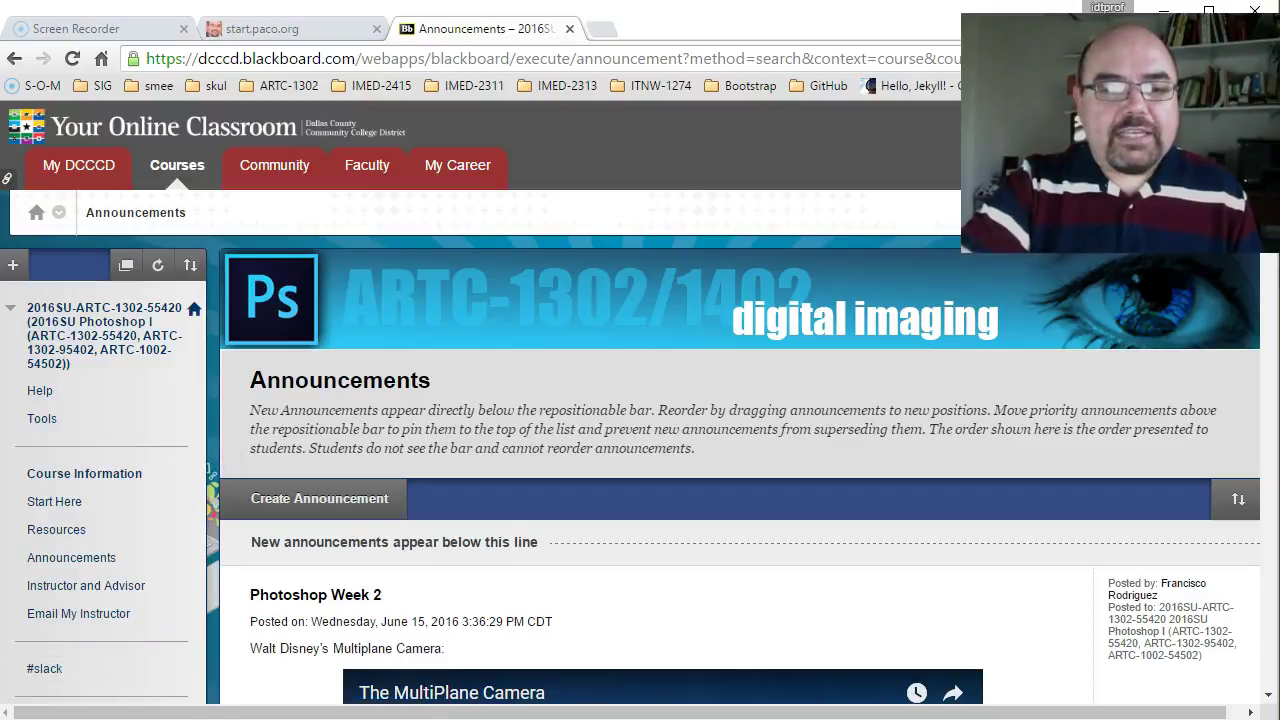
# Switch to Photoshop with assignment1.3.psd and fit the whole image in the document window.
pyautogui.moveTo(195, 719)
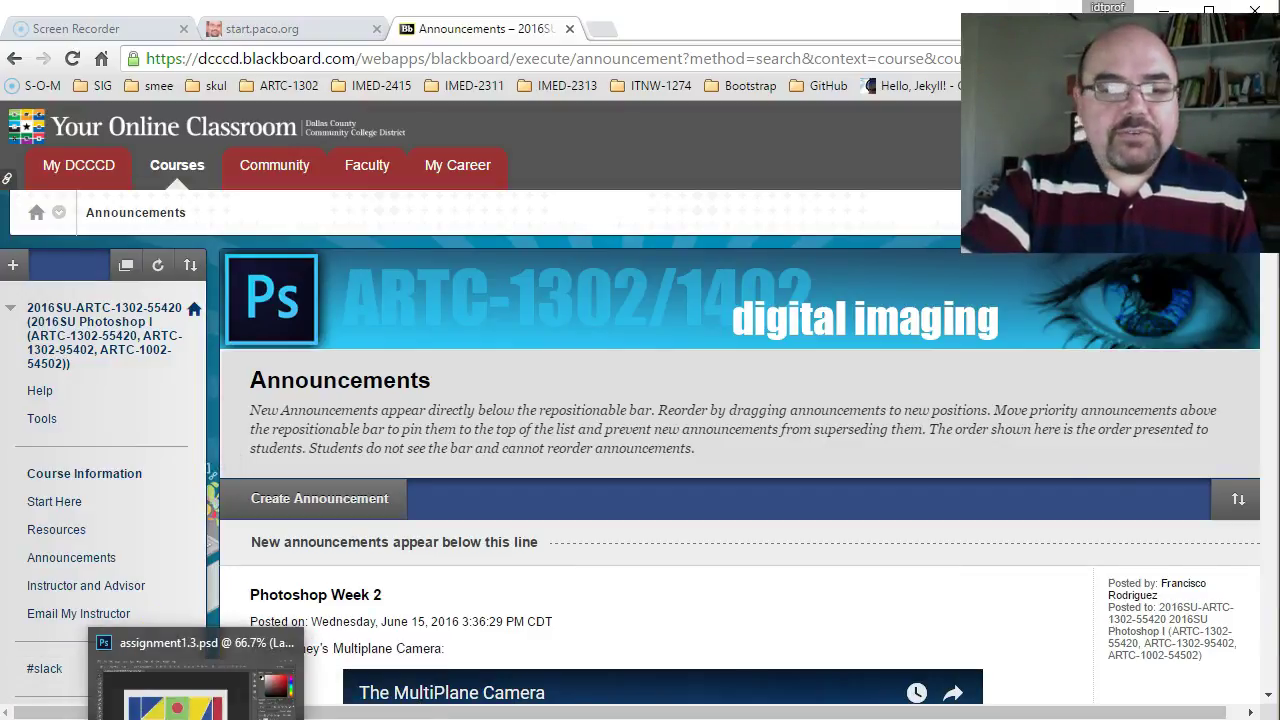
pyautogui.click(195, 715)
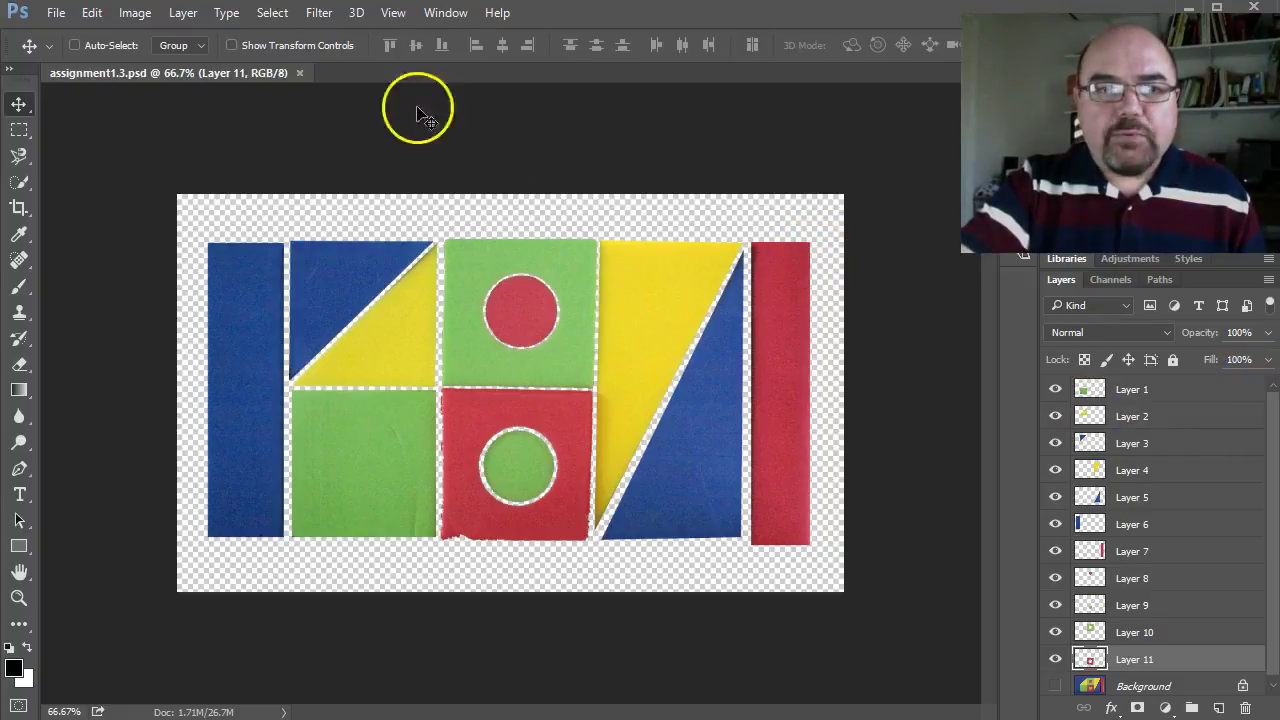
pyautogui.press('ctrl')
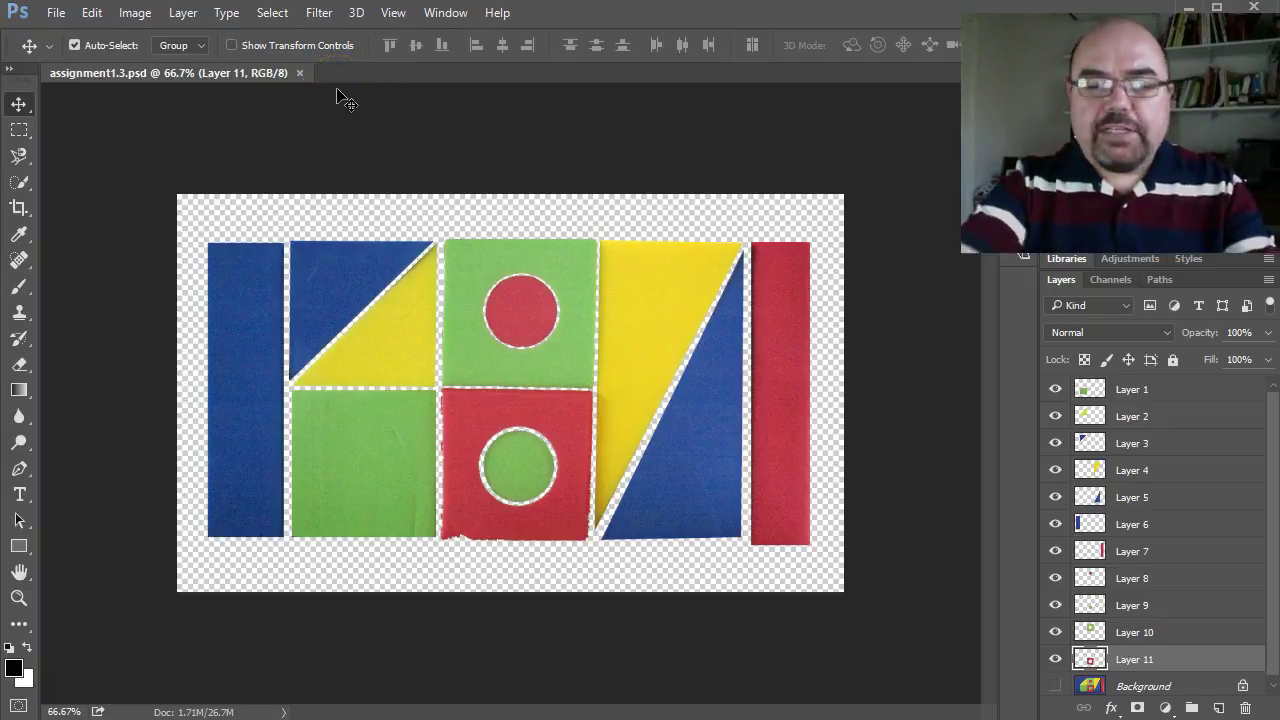
pyautogui.hotkey('ctrl', '0')
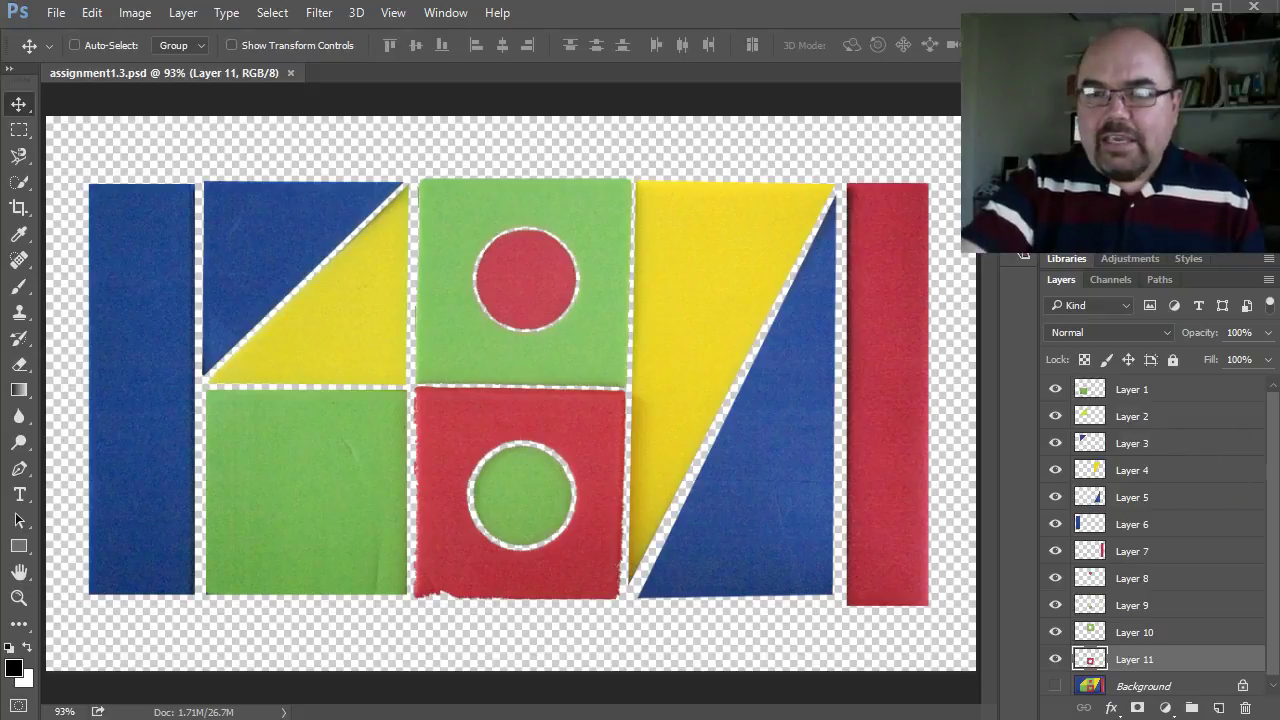
pyautogui.moveTo(1207, 485); pyautogui.dragTo(1145, 528)
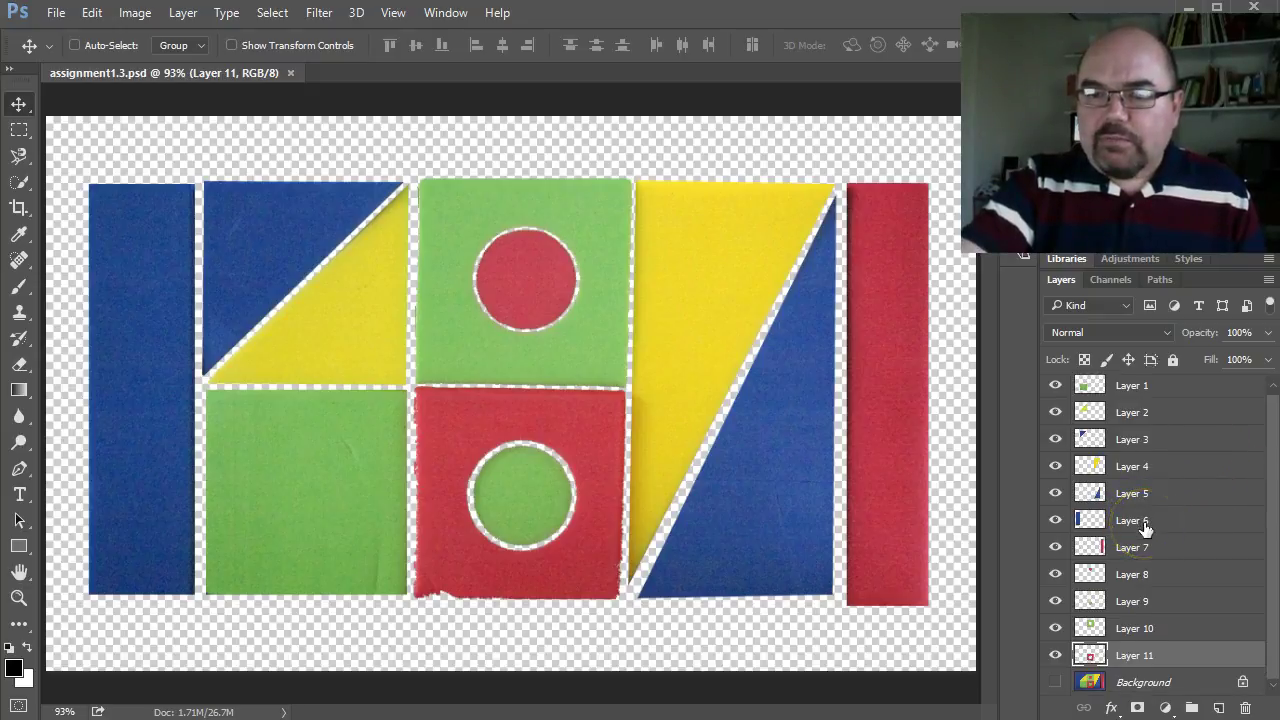
pyautogui.click(1157, 658)
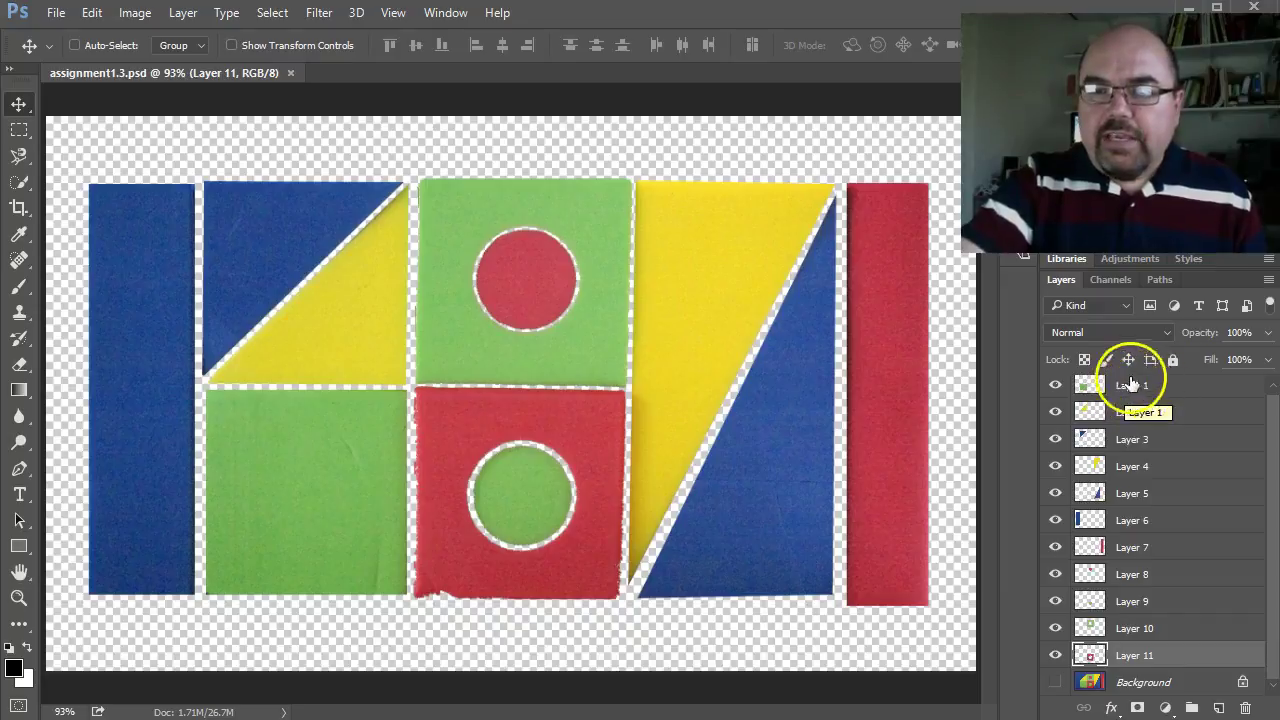
pyautogui.scroll(1, 1128, 600)
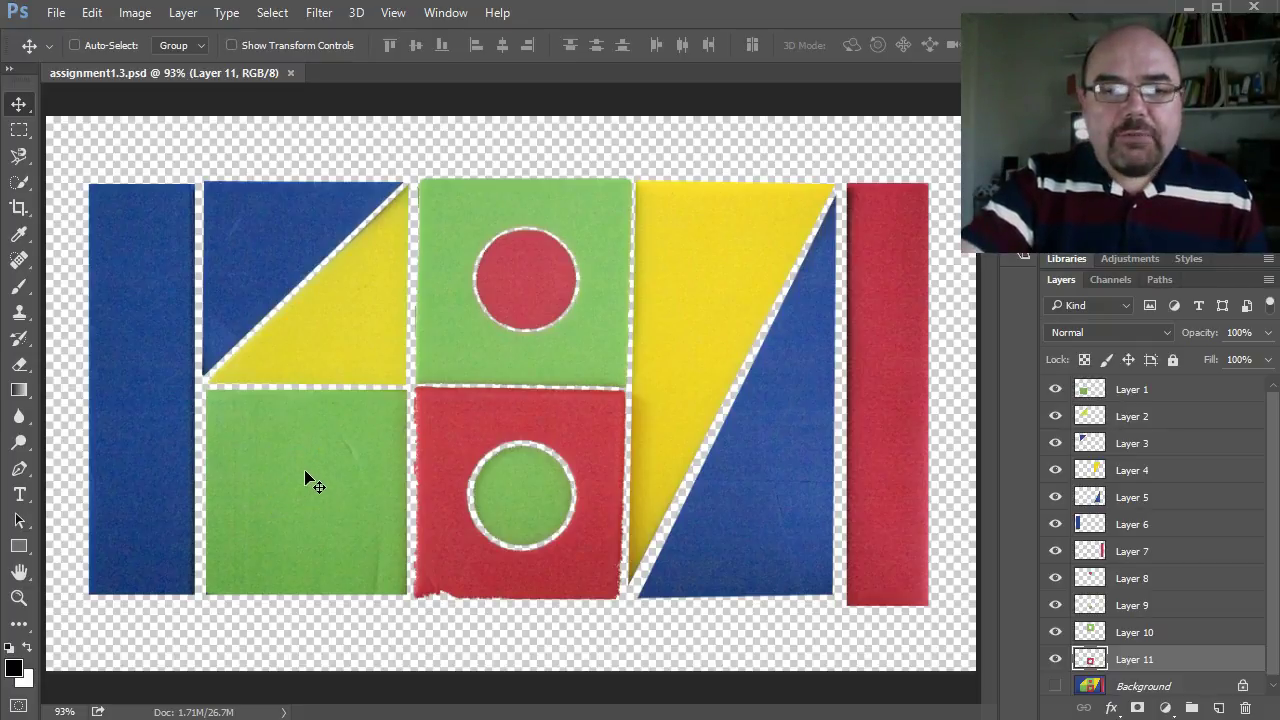
# With the Rectangular Marquee Tool, select the area tightly around the plain green square beneath the small yellow triangle.
pyautogui.click(17, 207)
pyautogui.click(17, 133)
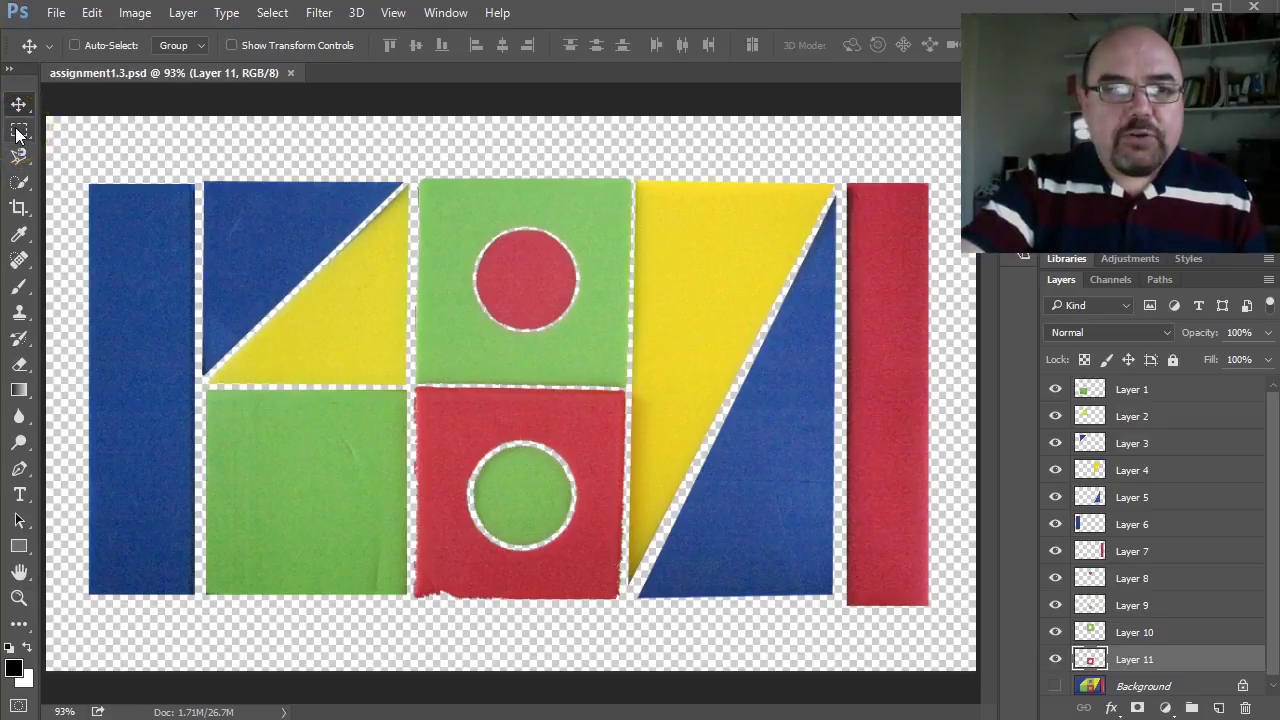
pyautogui.click(17, 133)
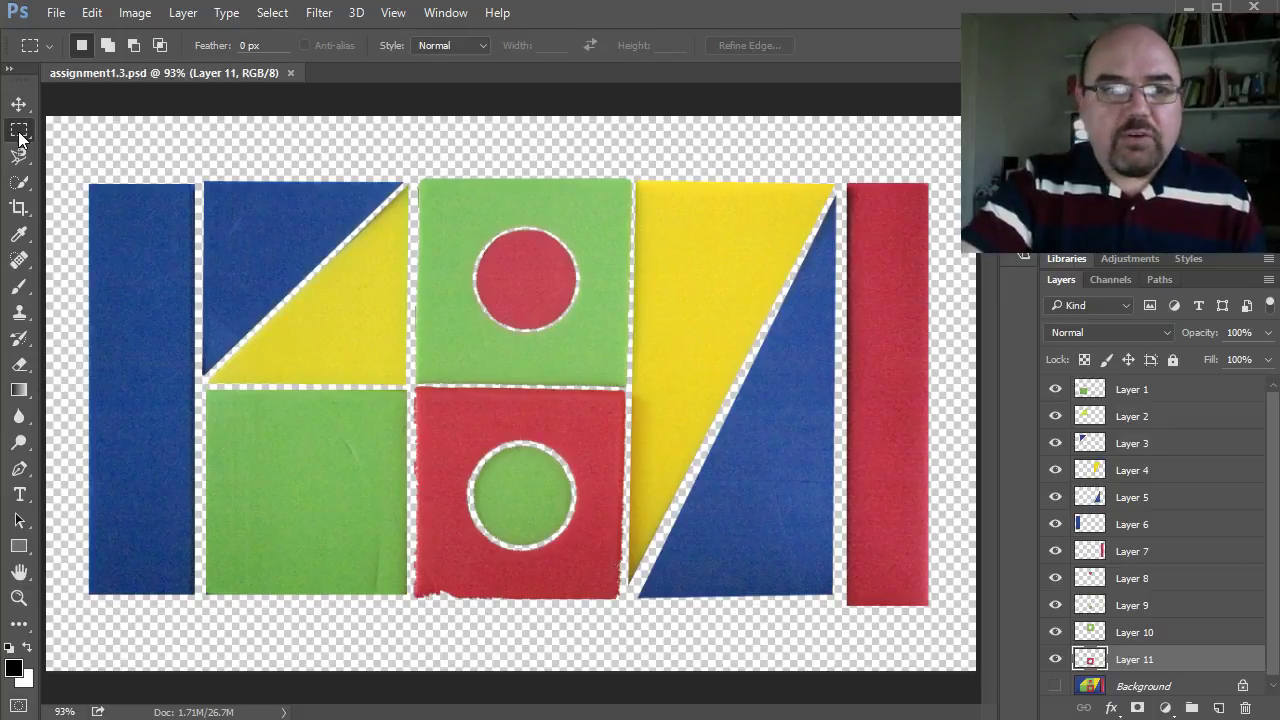
pyautogui.rightClick(19, 137)
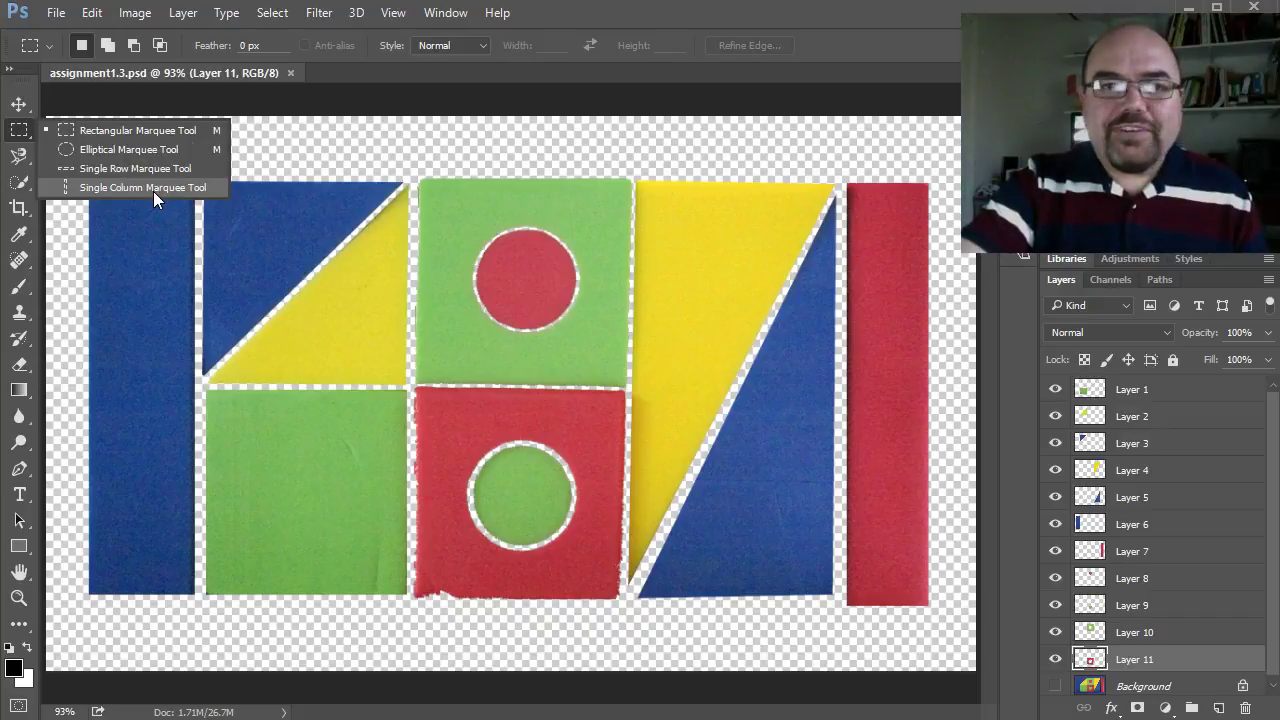
pyautogui.click(346, 227)
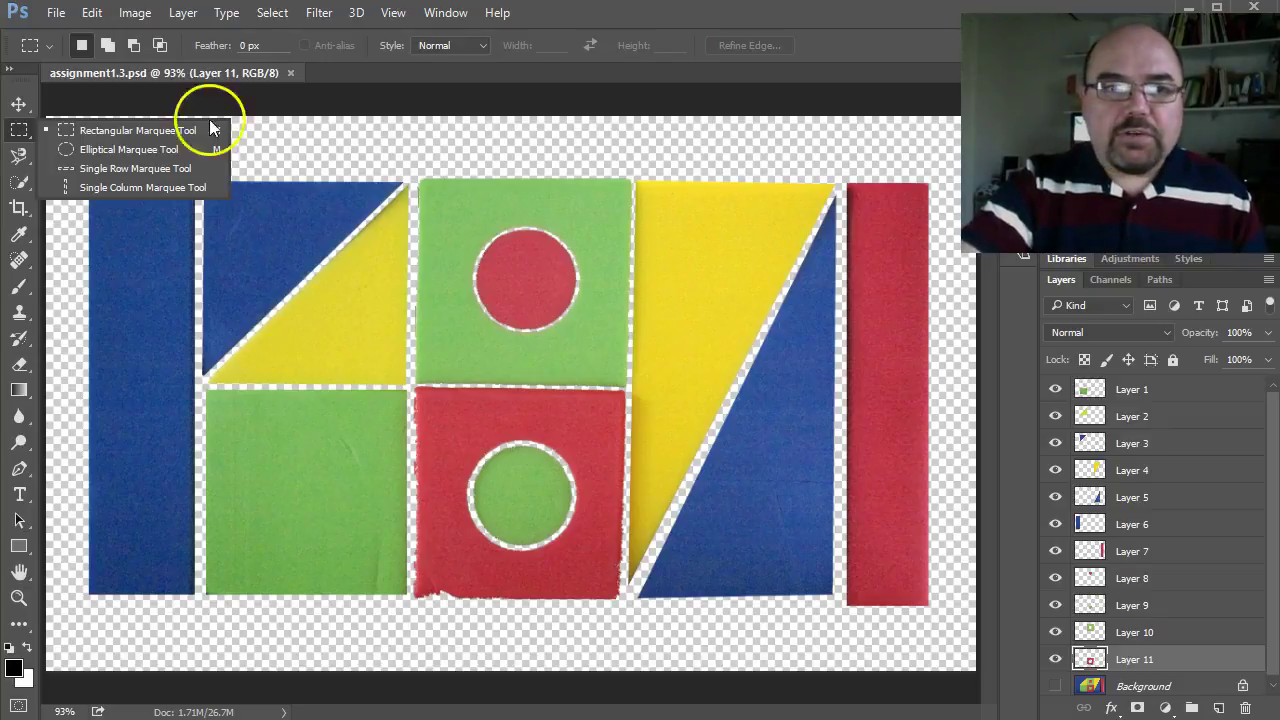
pyautogui.click(145, 132)
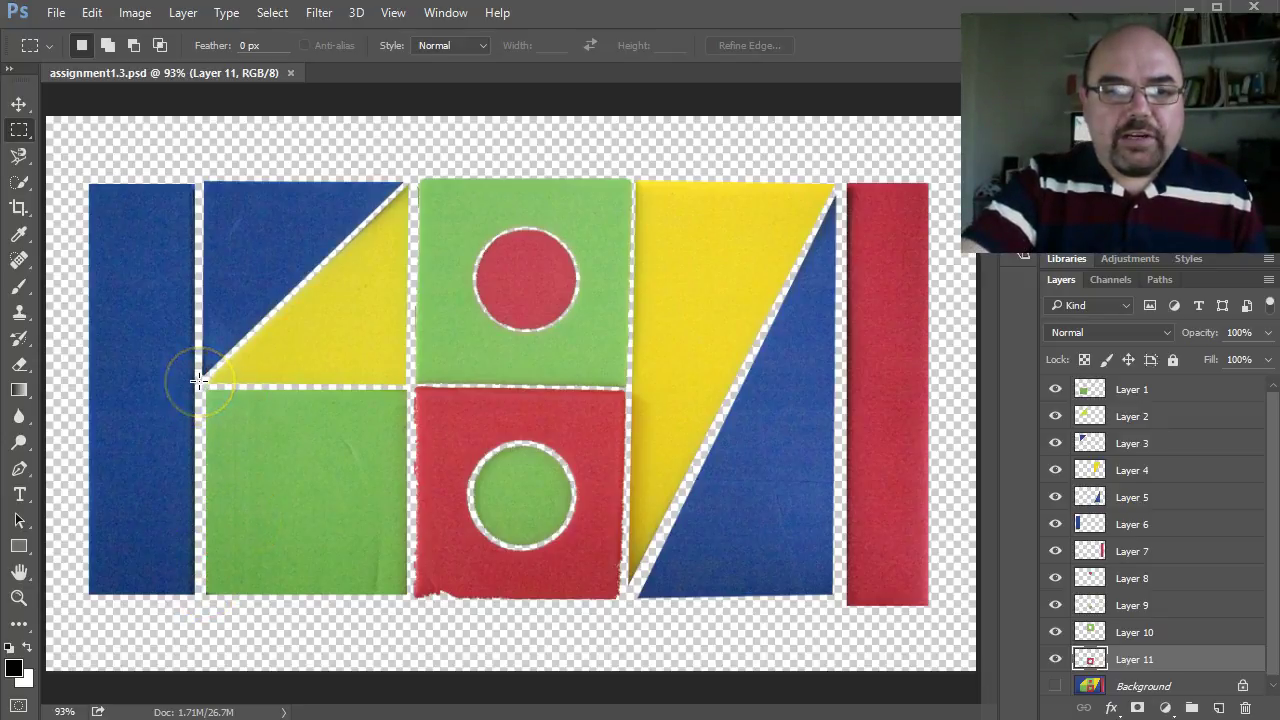
pyautogui.moveTo(199, 381); pyautogui.dragTo(414, 606)
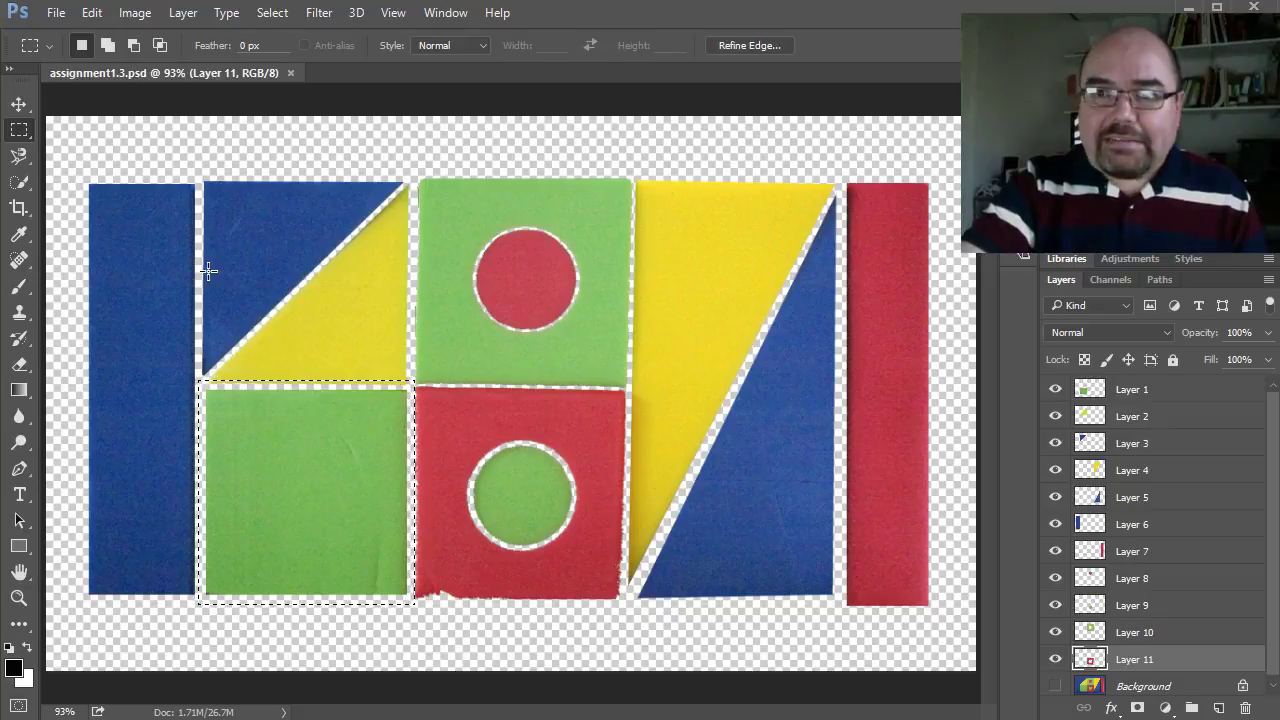
pyautogui.click(141, 229)
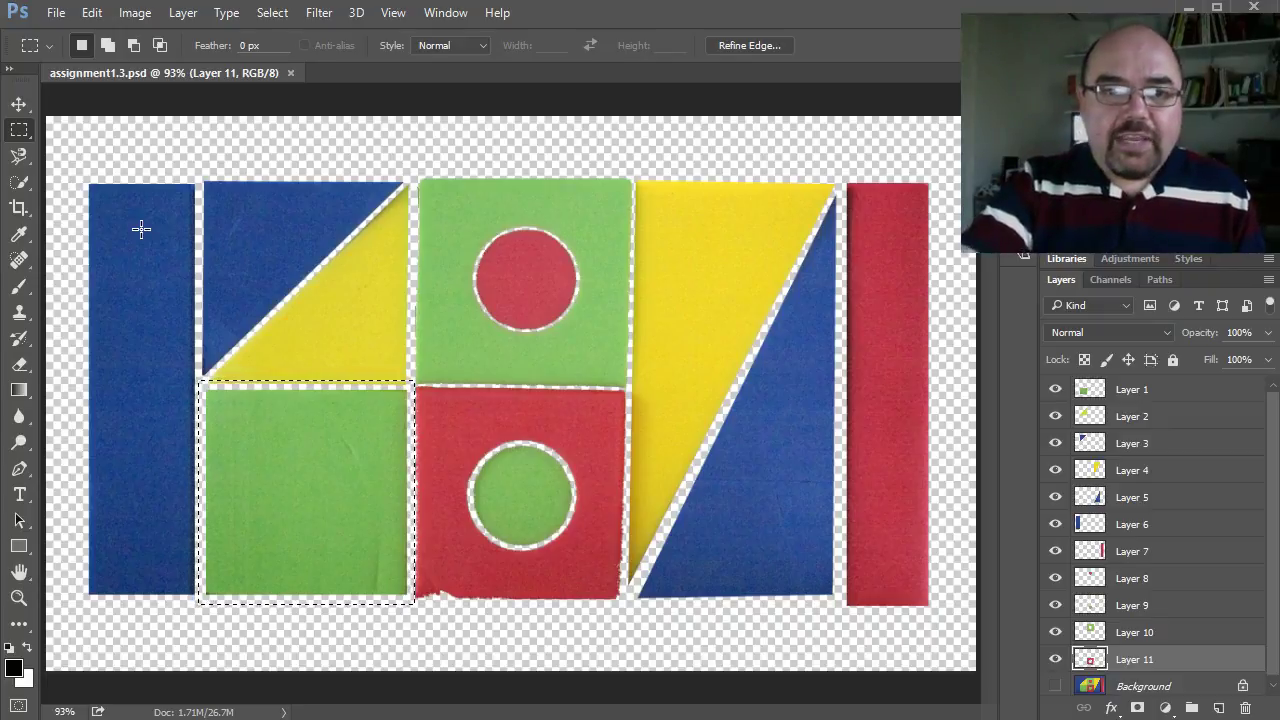
pyautogui.click(331, 510)
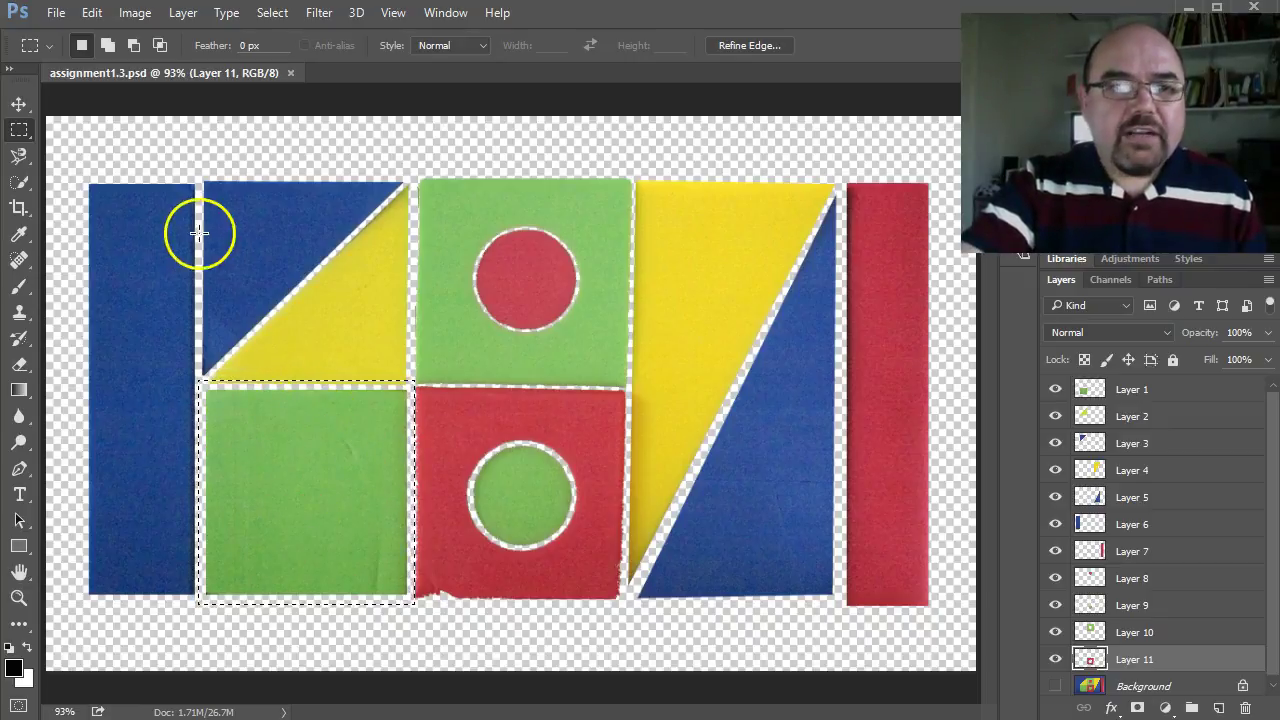
# Copy the selected area from Layer 11 and paste it as a new layer.
pyautogui.click(92, 14)
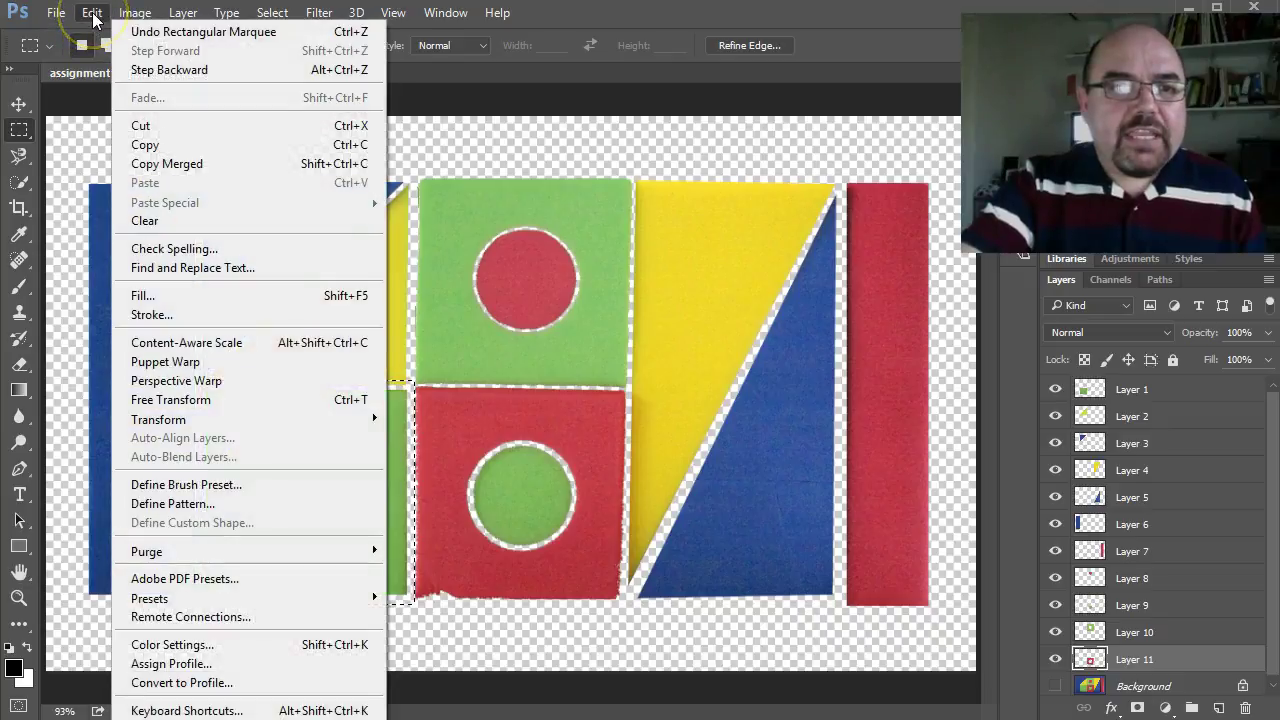
pyautogui.click(174, 146)
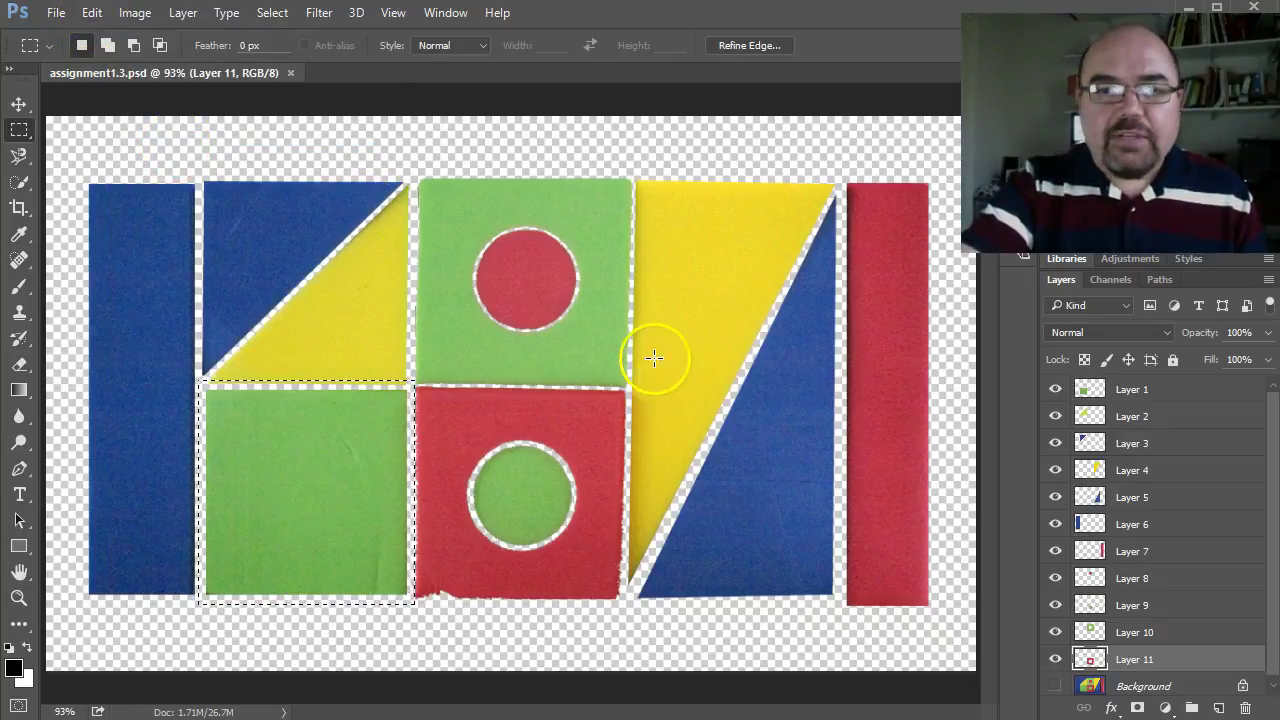
pyautogui.click(90, 13)
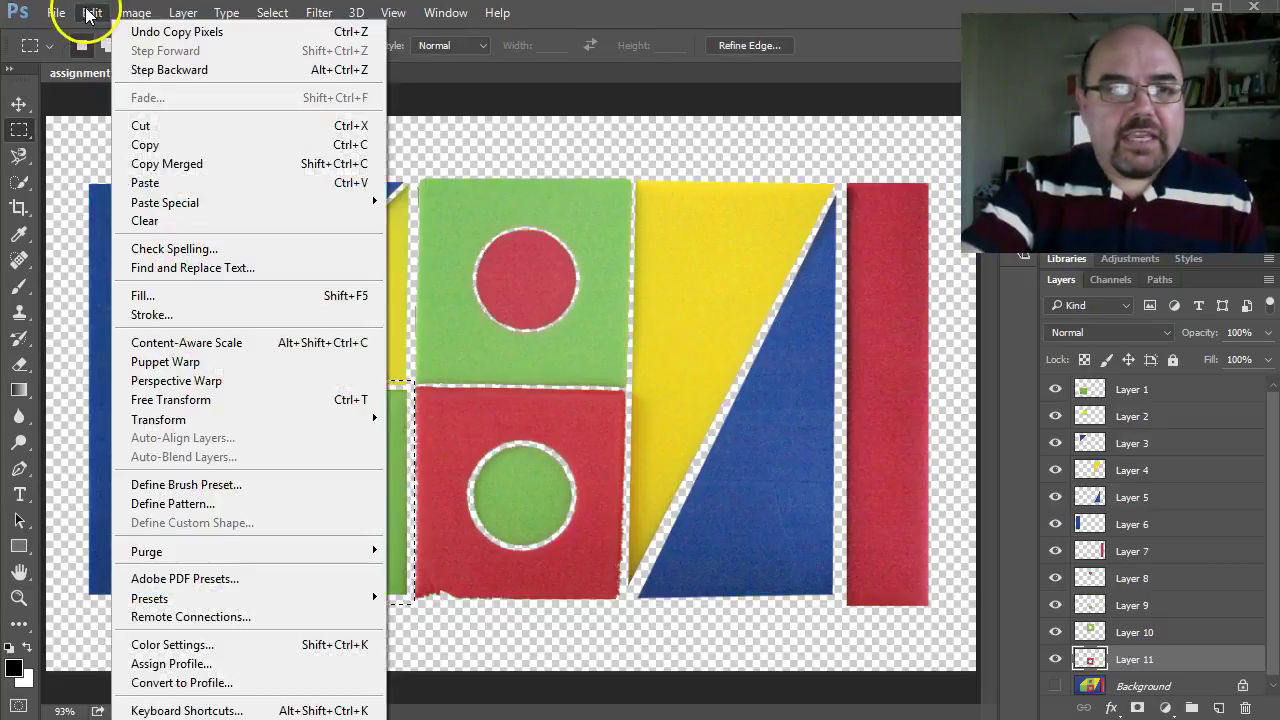
pyautogui.click(227, 182)
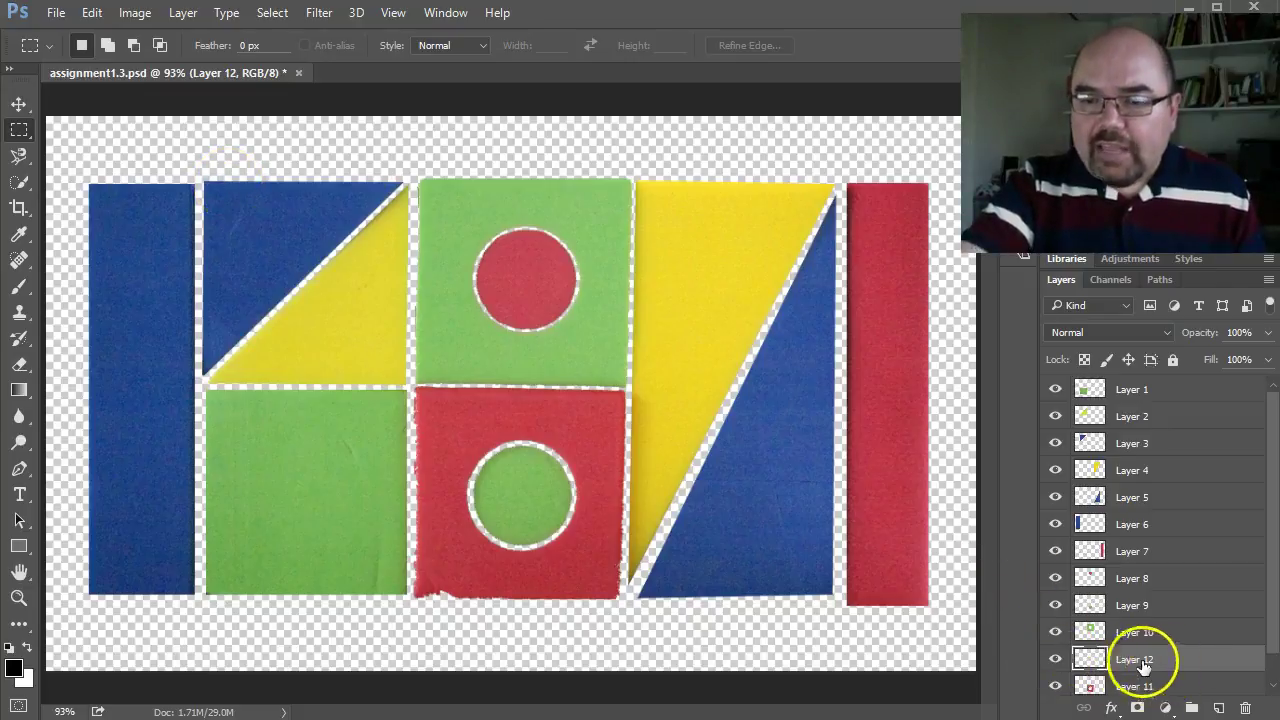
# Isolate the pasted layer to examine its content, and show all other layers again.
pyautogui.rightClick(1055, 663)
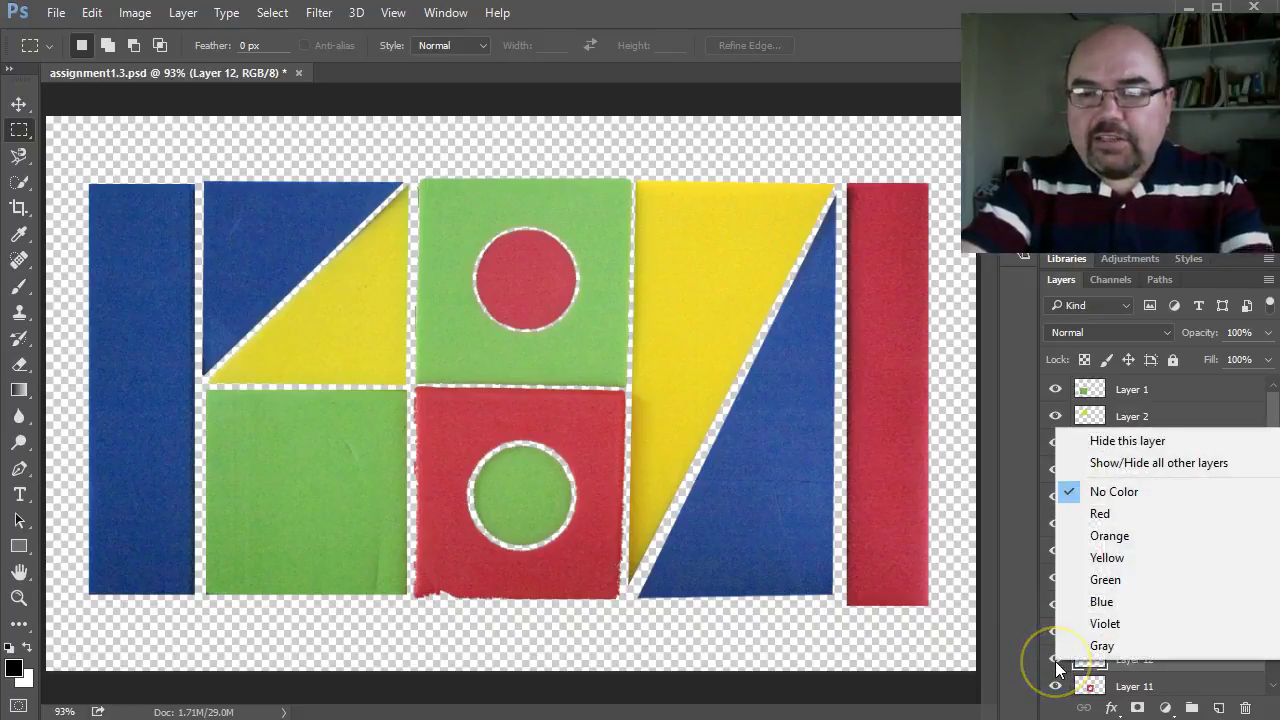
pyautogui.click(1219, 466)
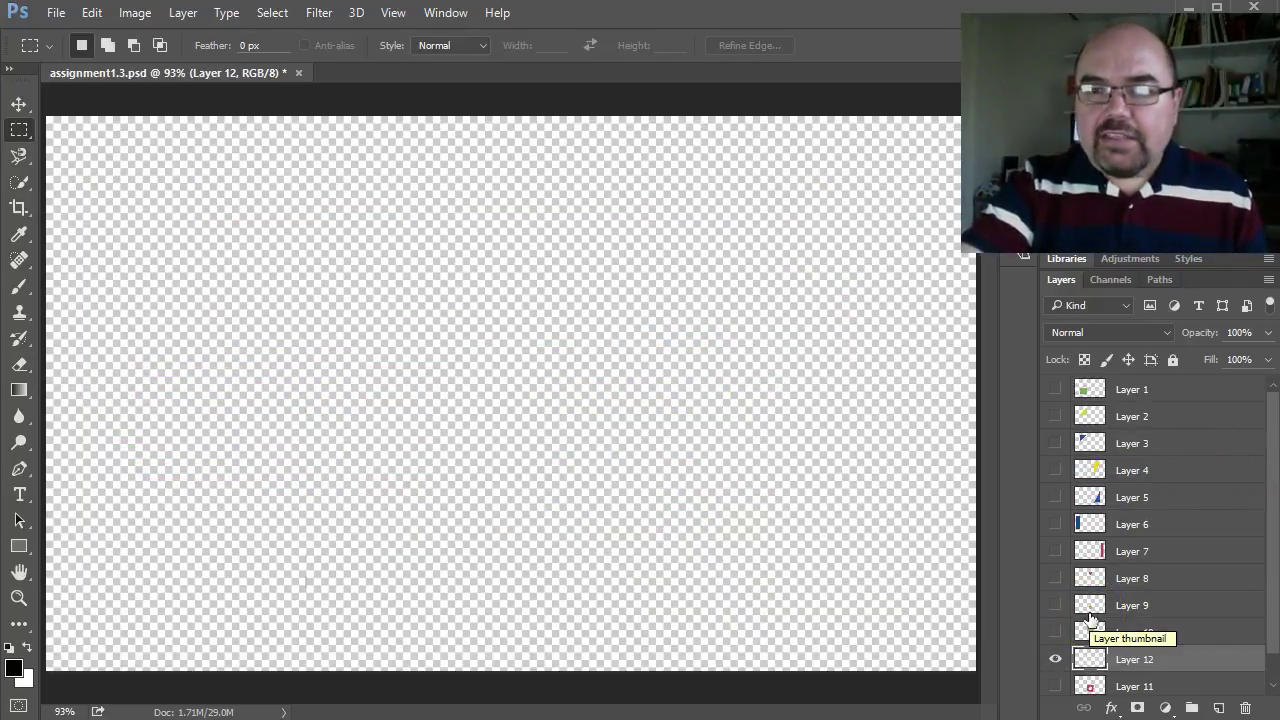
pyautogui.rightClick(1054, 652)
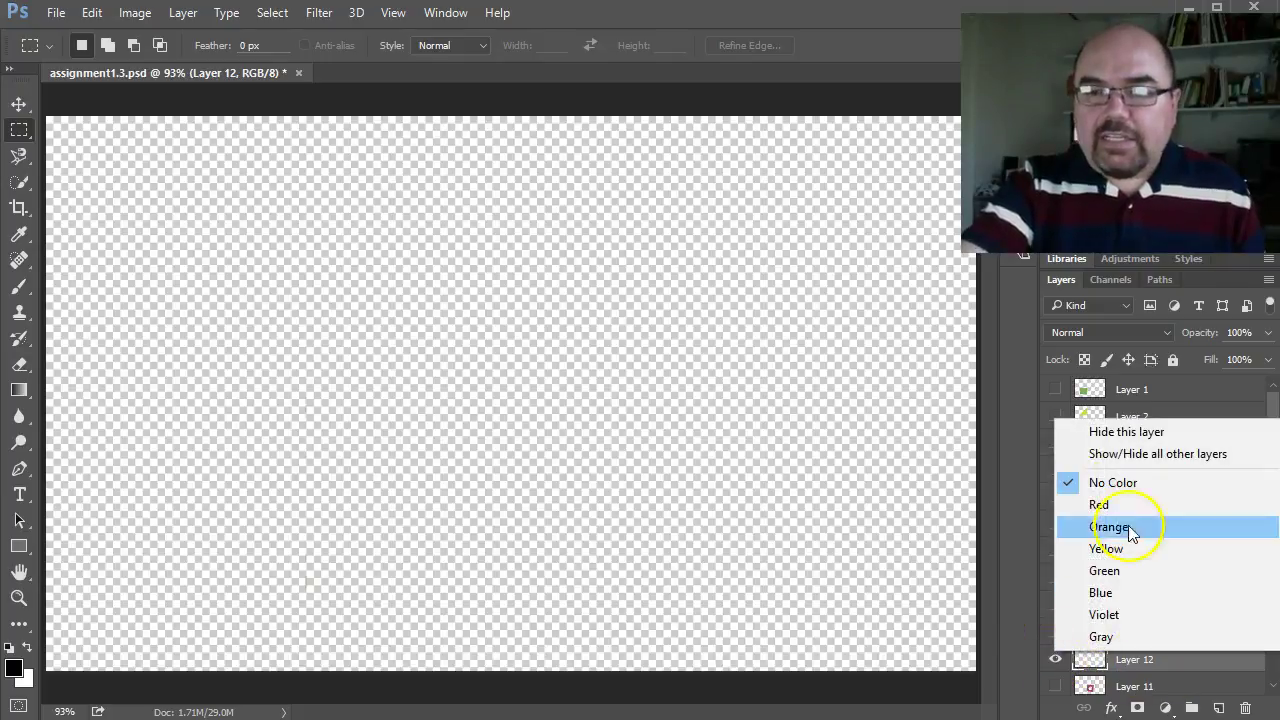
pyautogui.click(1150, 455)
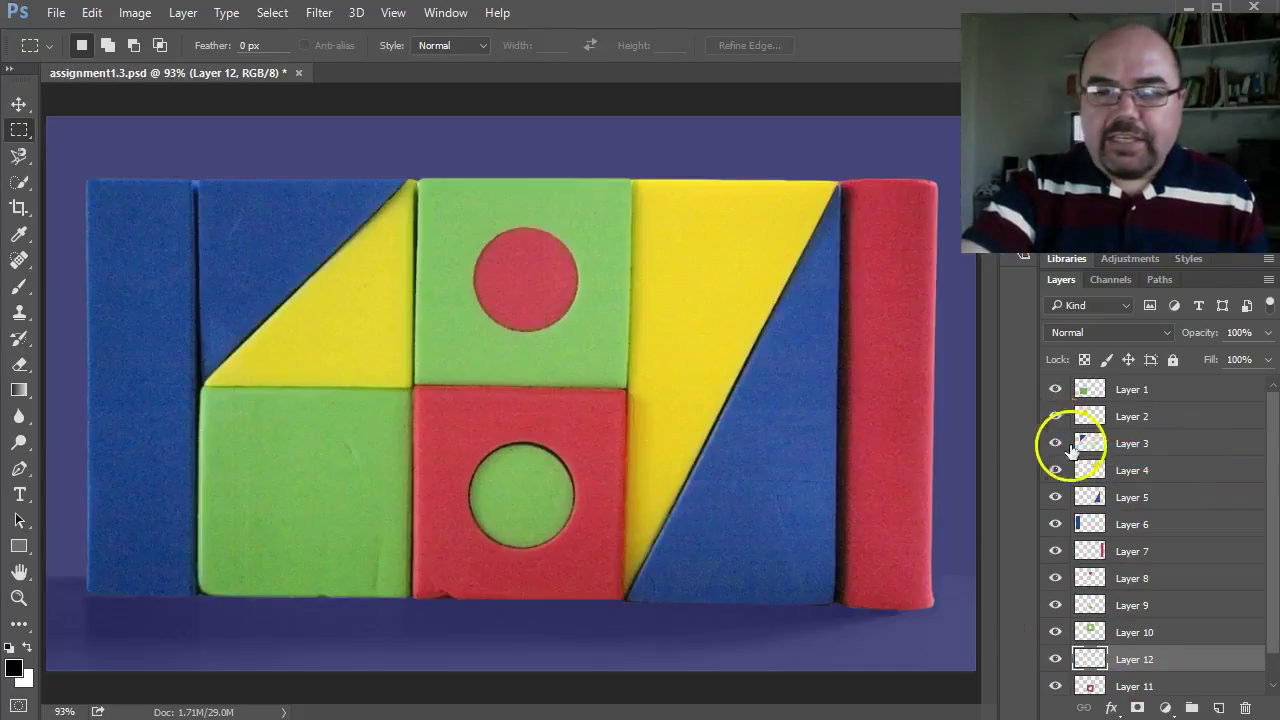
# Hide the Background layer and delete the pasted Layer 12.
pyautogui.scroll(-1, 1050, 678)
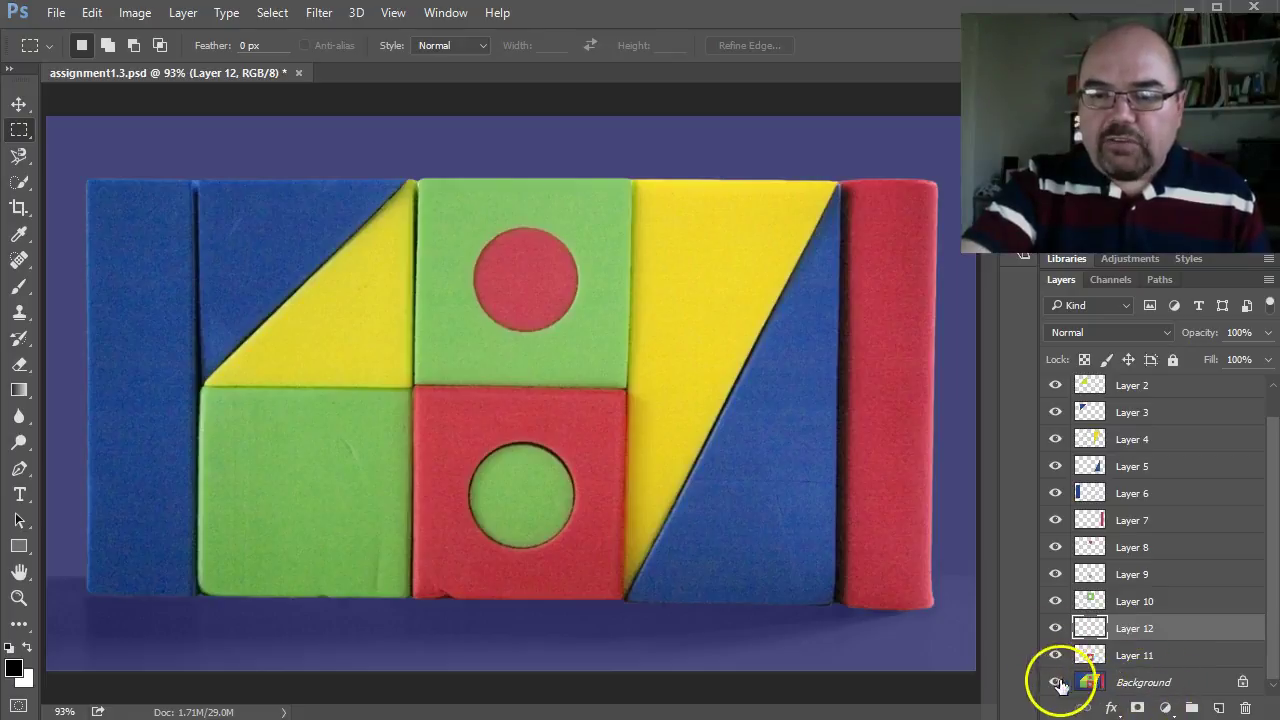
pyautogui.click(1056, 683)
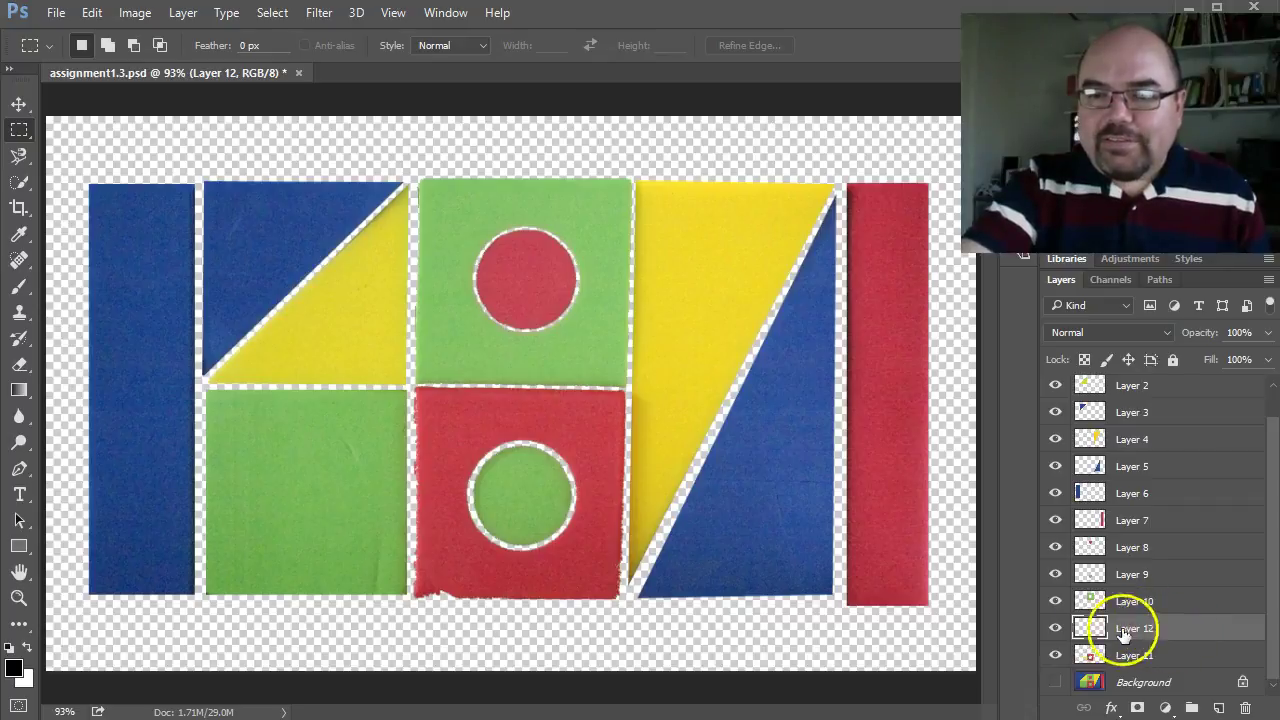
pyautogui.moveTo(1168, 622); pyautogui.dragTo(1244, 708)
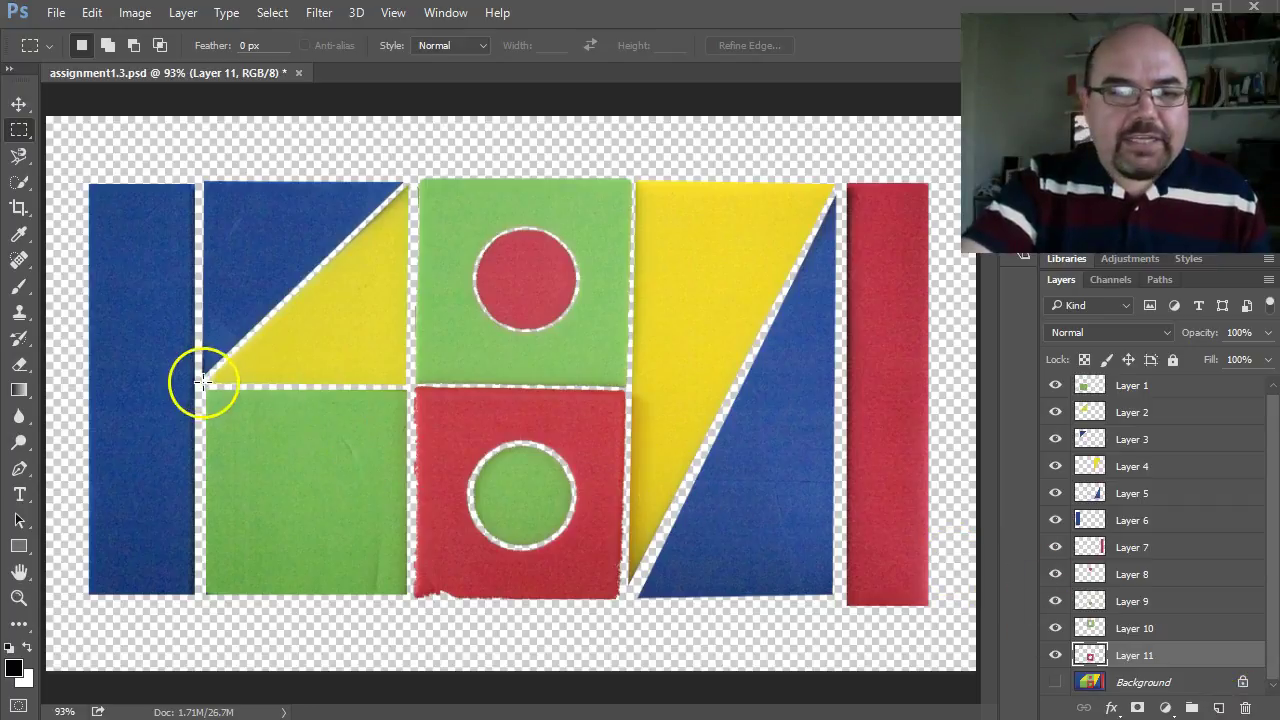
# Marquee-select the area around the plain green square beneath the small yellow triangle and try to cut it from Layer 11.
pyautogui.moveTo(202, 382); pyautogui.dragTo(411, 610)
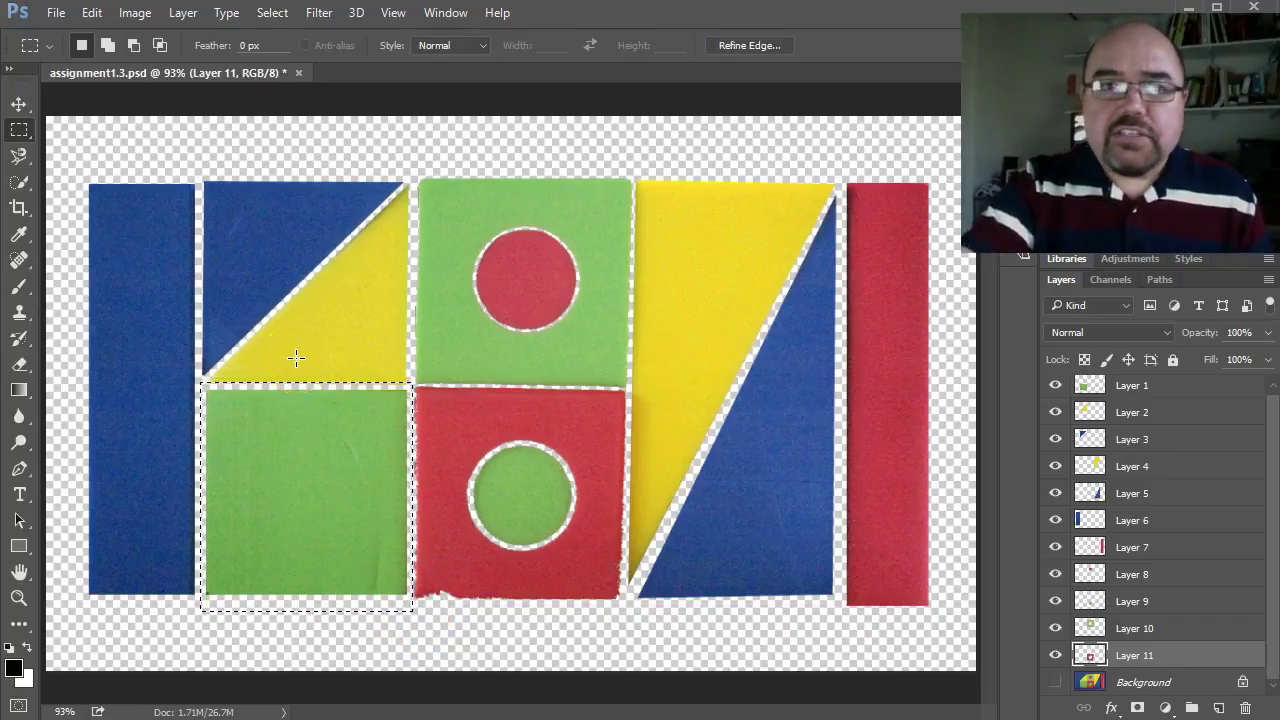
pyautogui.click(91, 12)
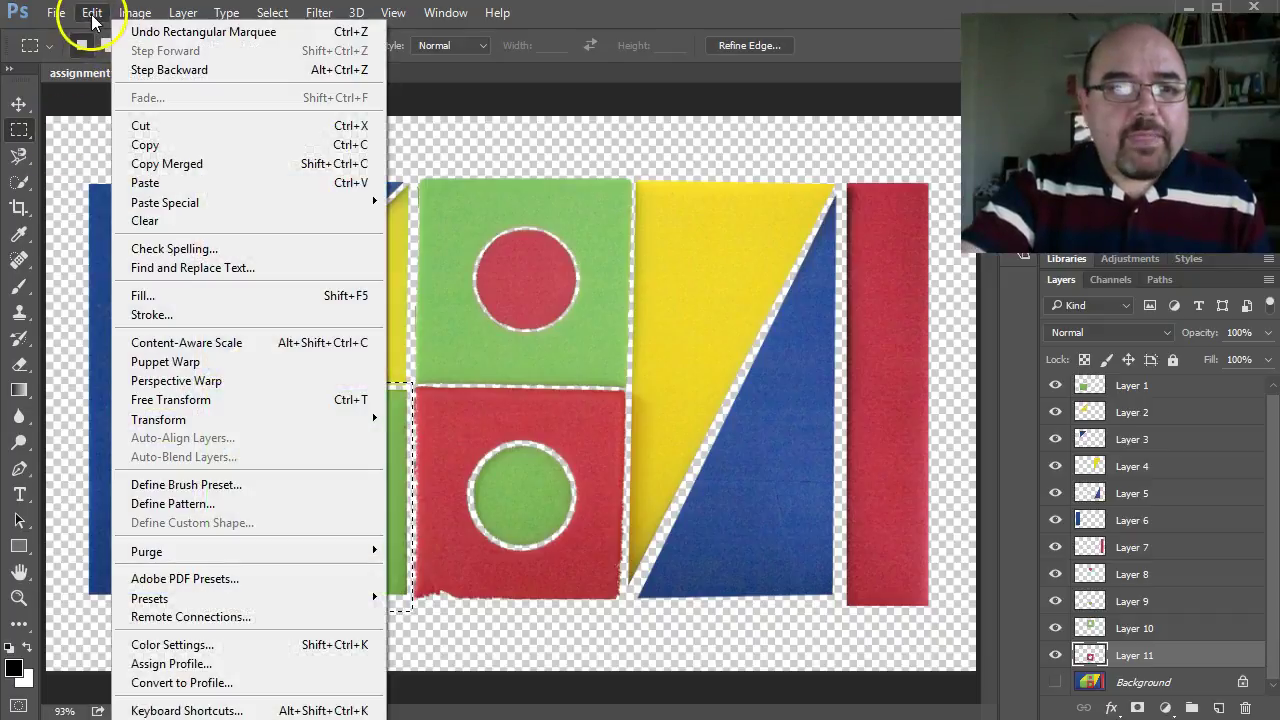
pyautogui.click(146, 127)
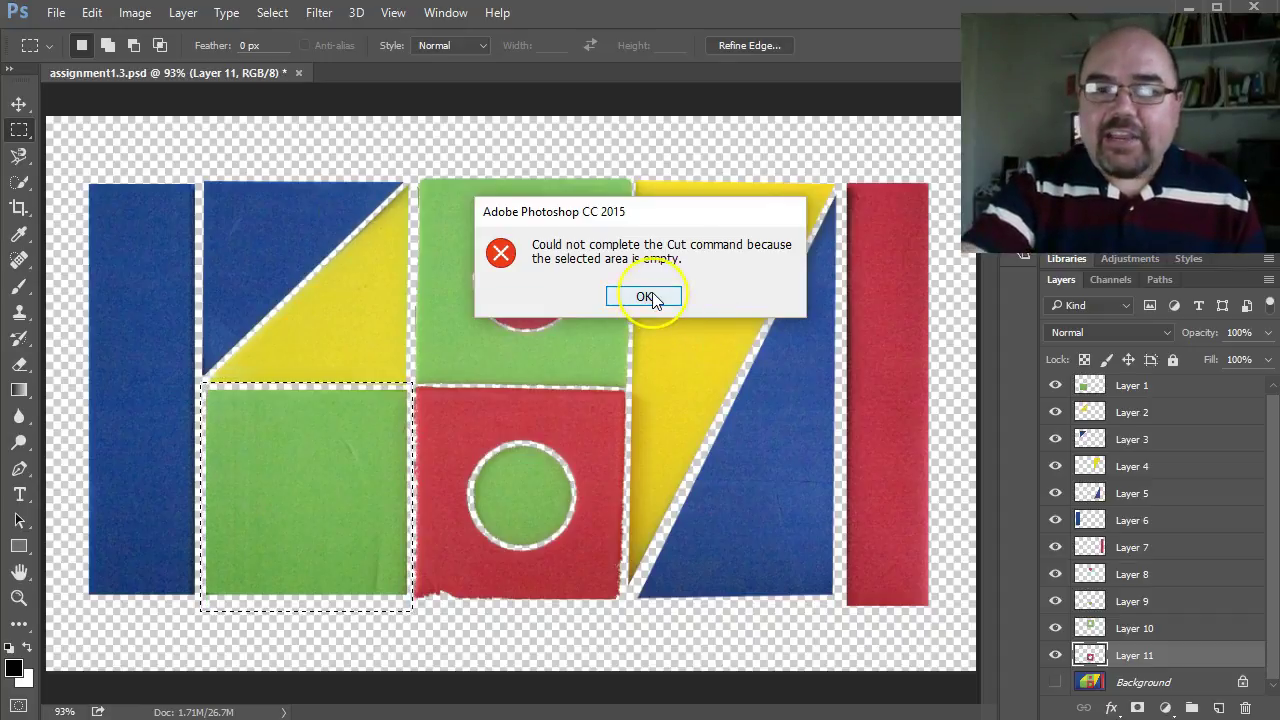
pyautogui.click(425, 420)
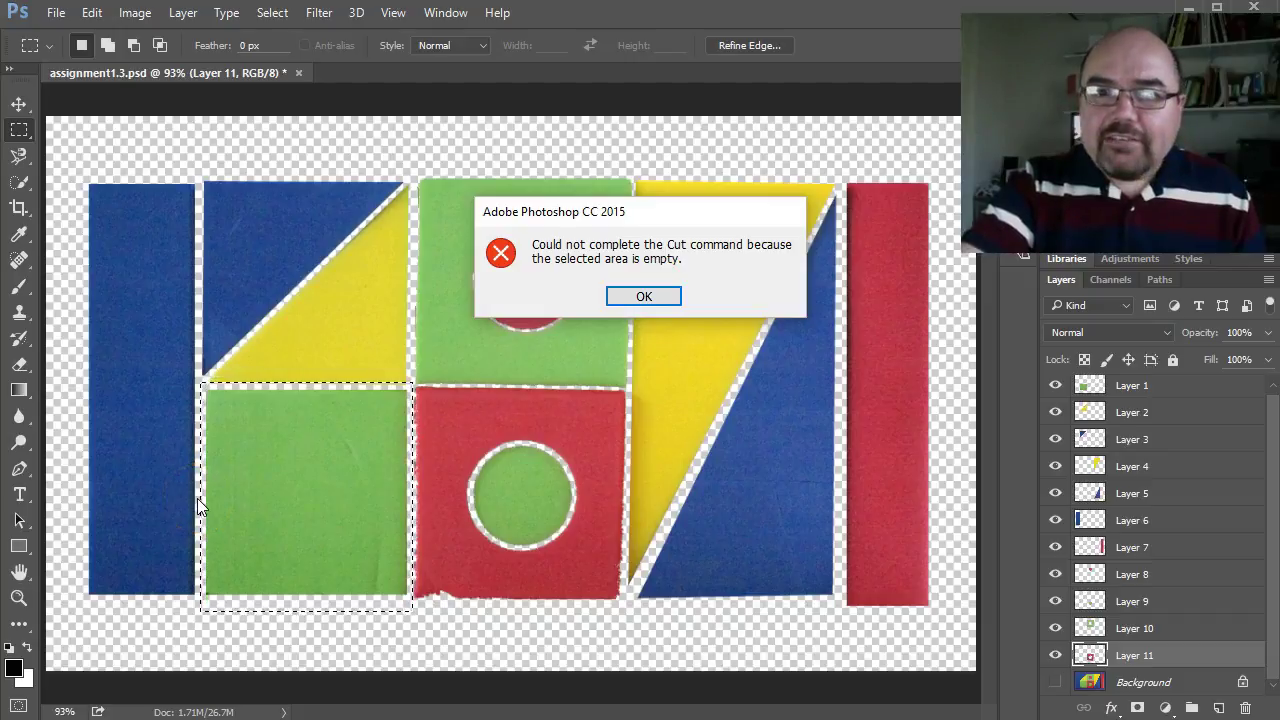
pyautogui.click(616, 296)
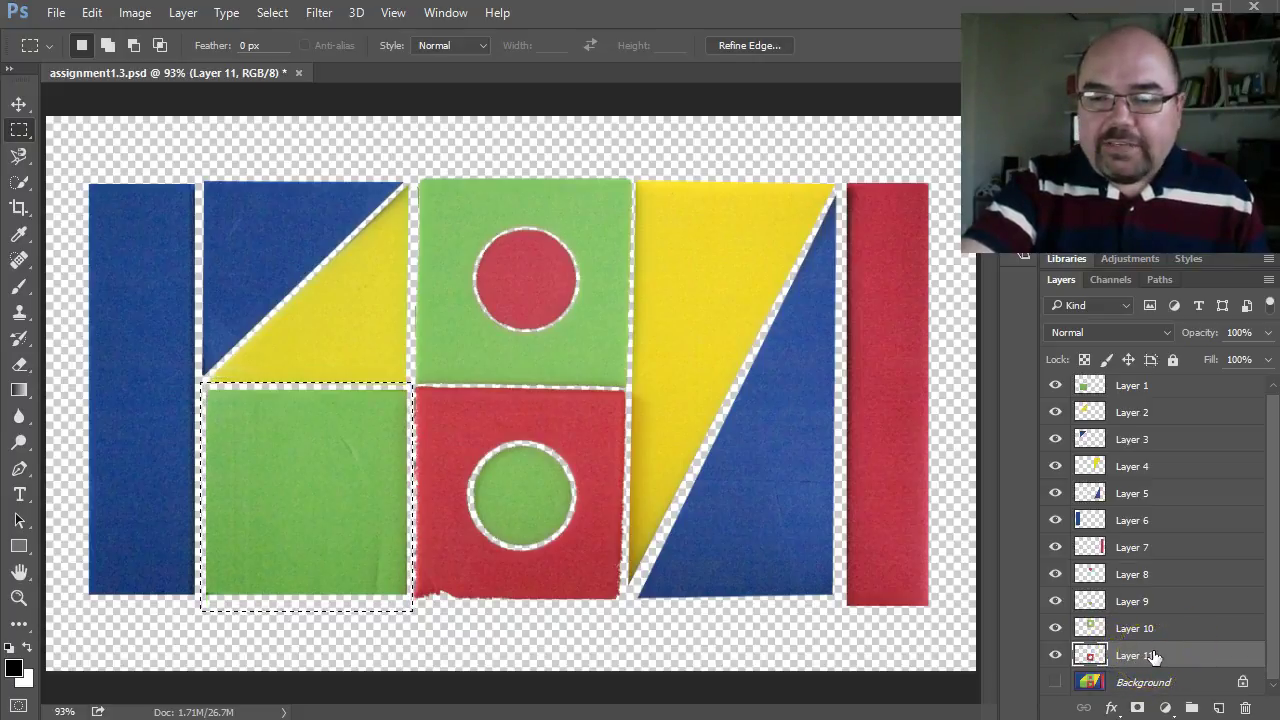
# Make Layer 1 the active layer and cut the selected green square from it.
pyautogui.moveTo(1153, 655); pyautogui.dragTo(134, 22)
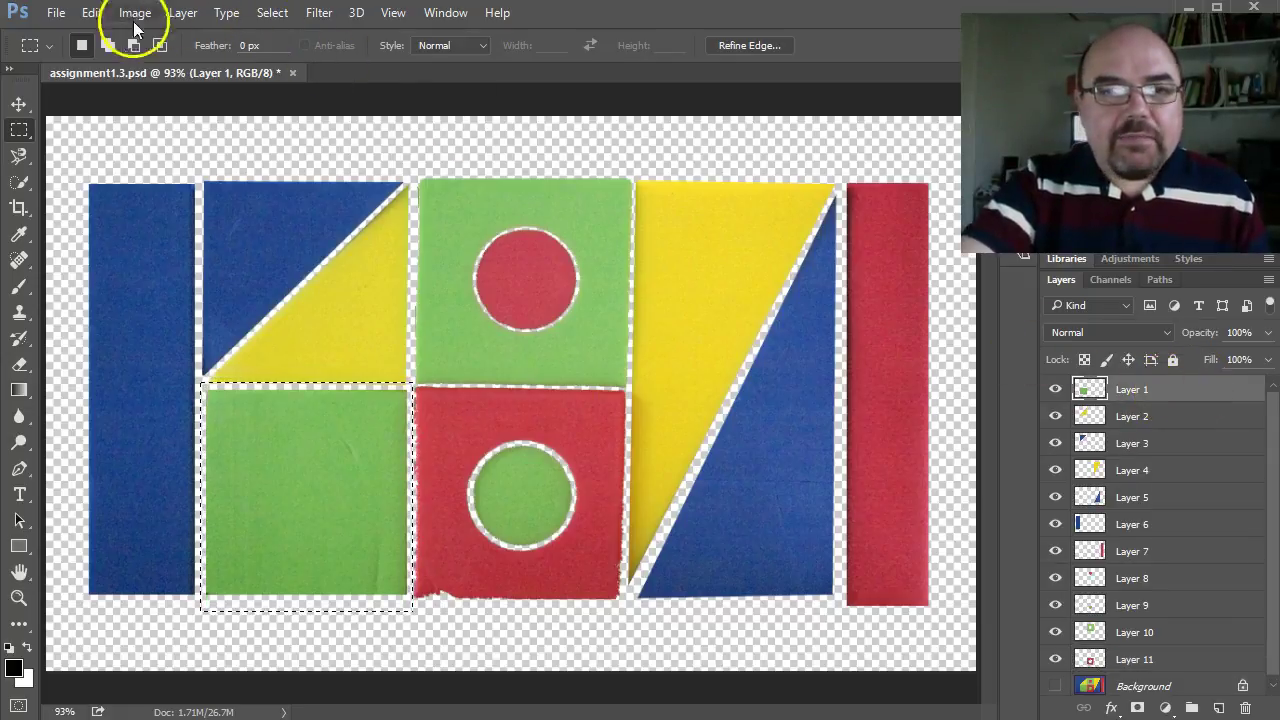
pyautogui.click(91, 13)
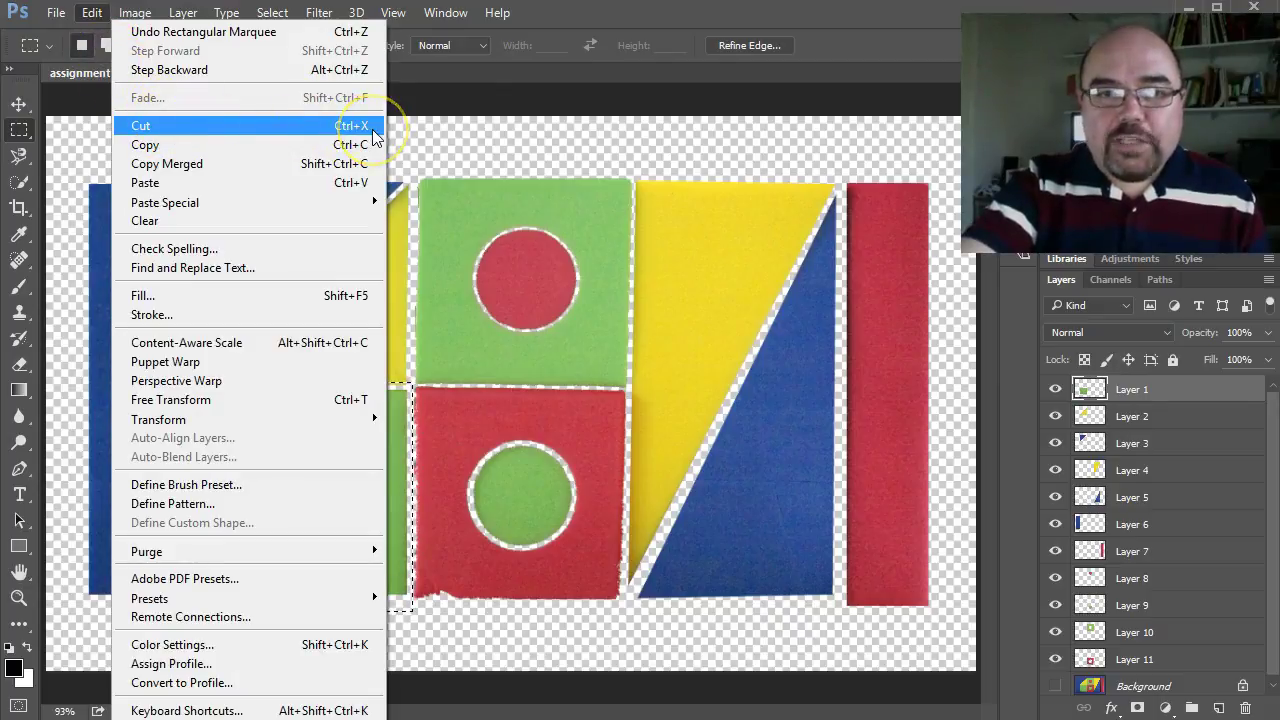
pyautogui.moveTo(373, 137); pyautogui.dragTo(360, 195)
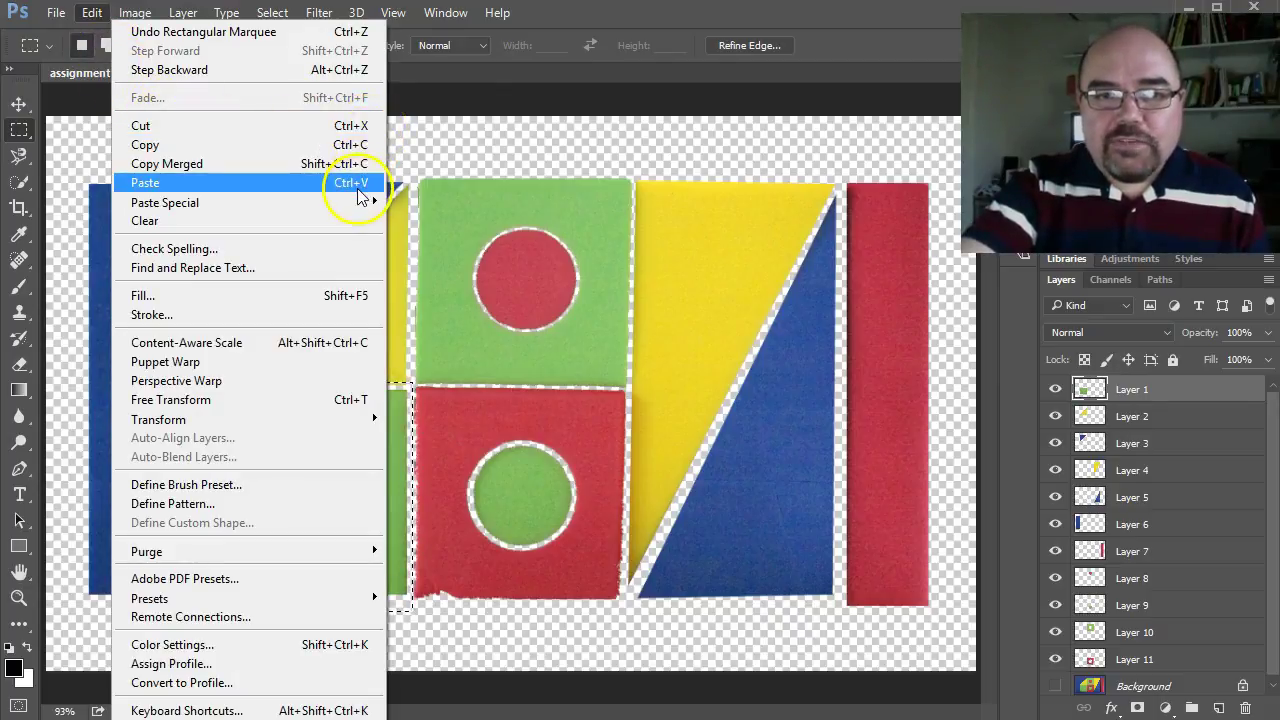
pyautogui.moveTo(305, 182); pyautogui.dragTo(356, 190)
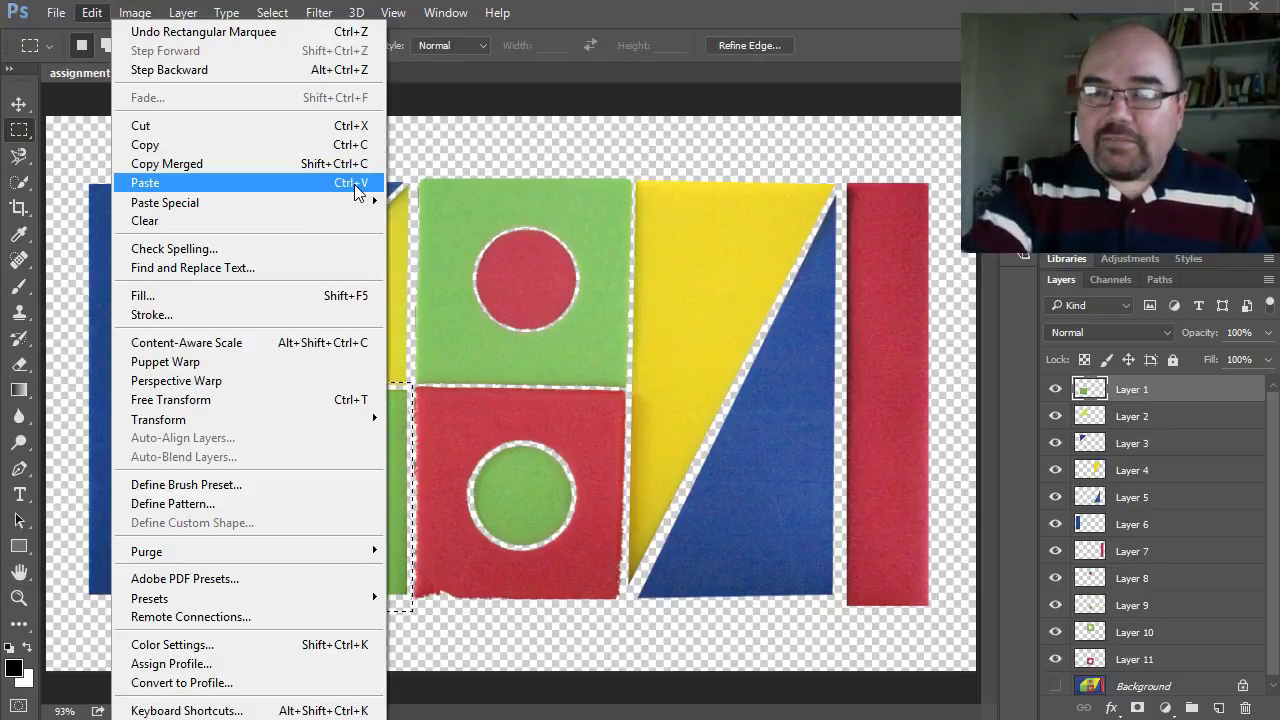
pyautogui.moveTo(356, 190); pyautogui.dragTo(364, 137)
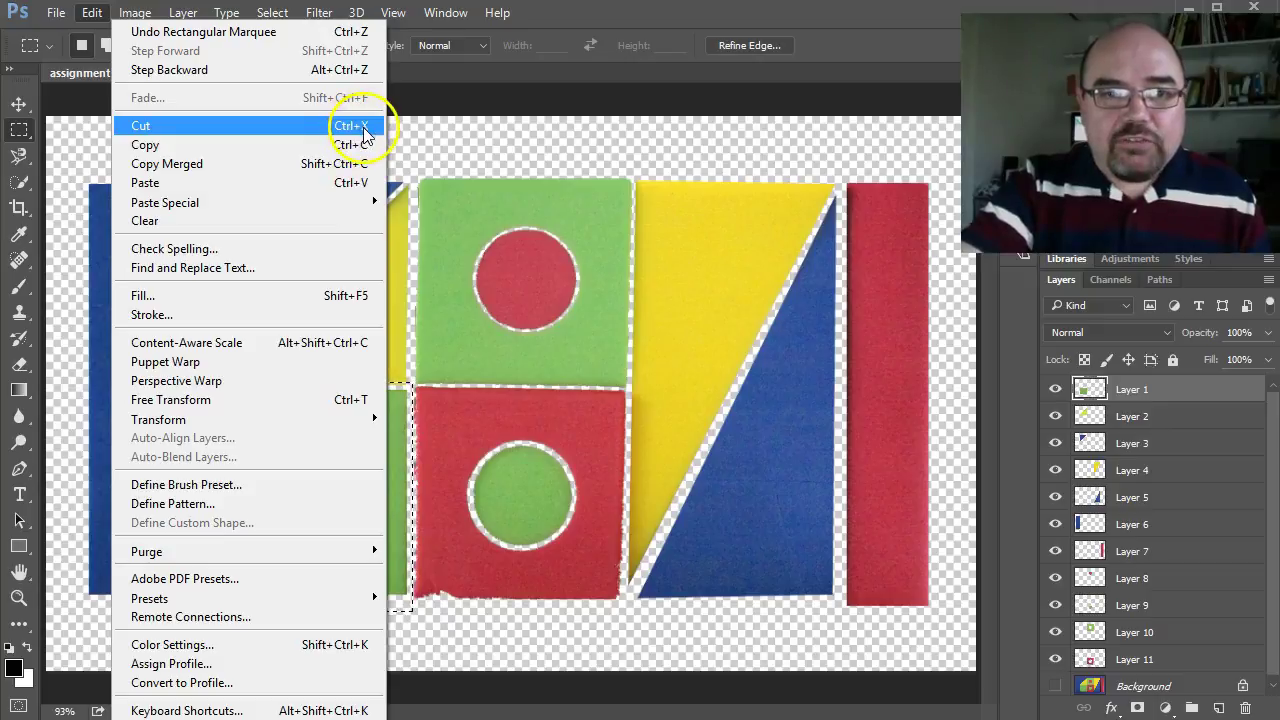
pyautogui.click(366, 128)
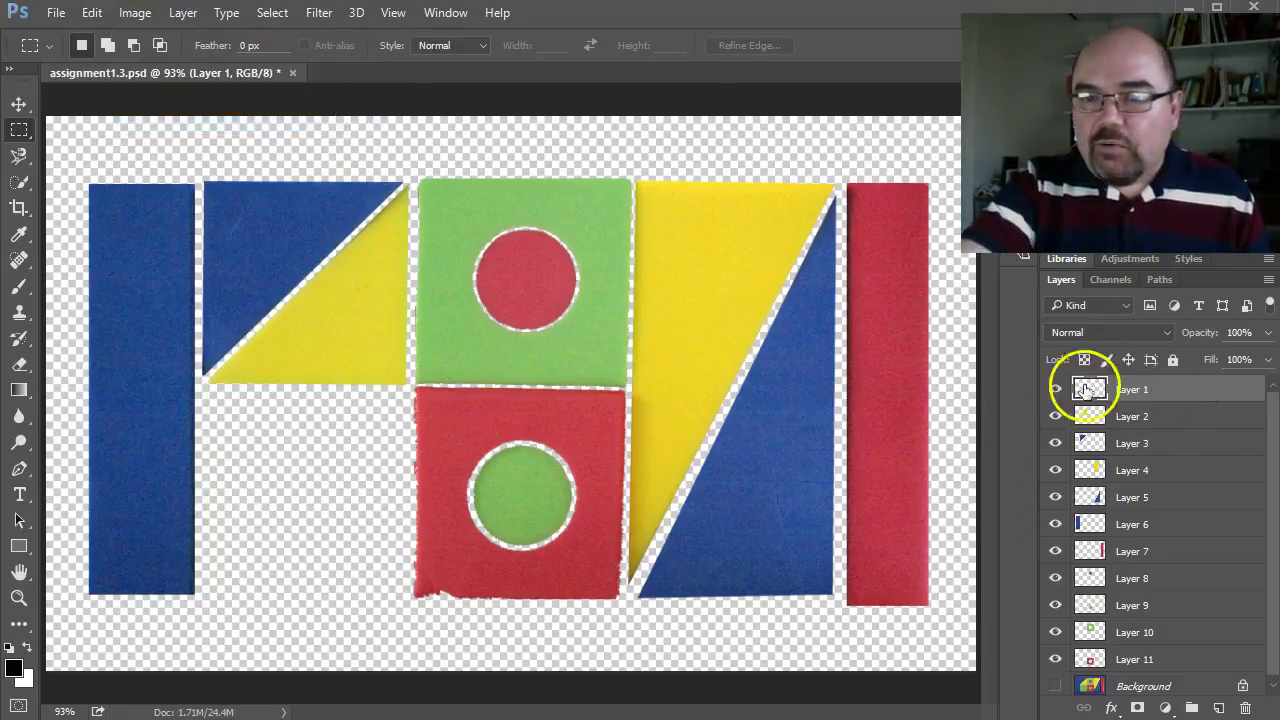
# Paste the cut green square back into the document and set Layer 1's blending mode to Darken.
pyautogui.click(92, 13)
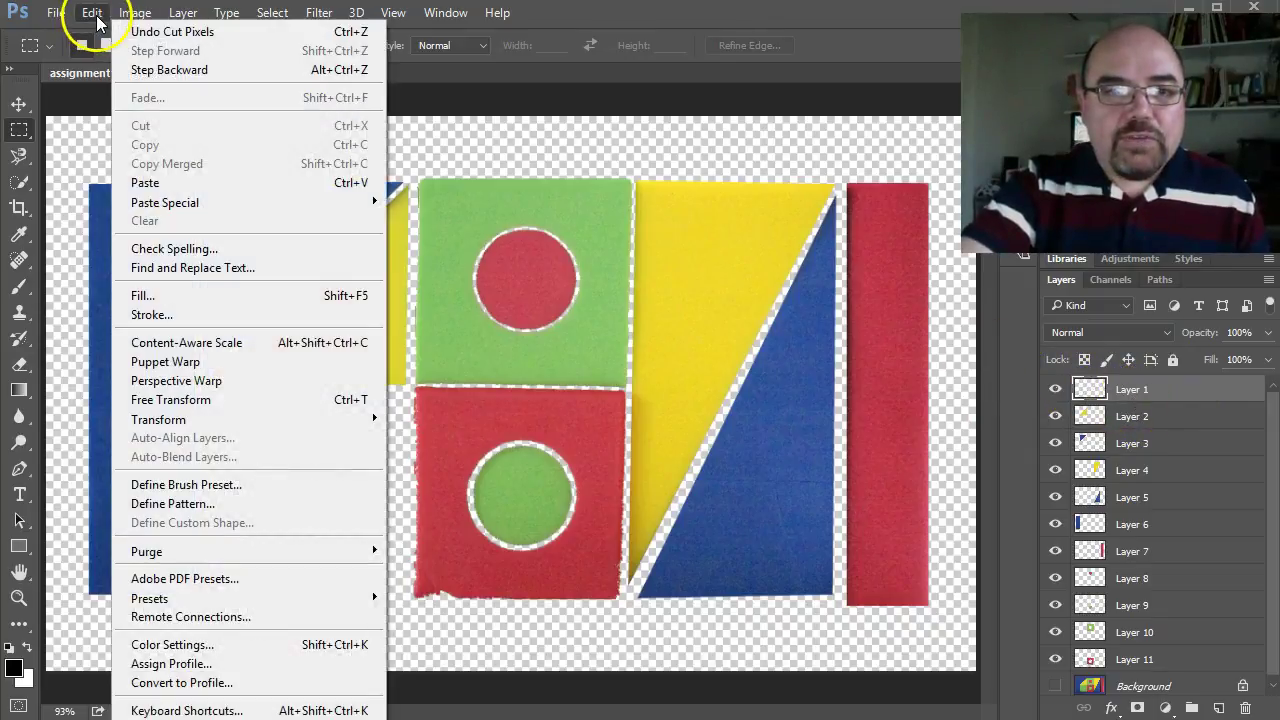
pyautogui.click(181, 185)
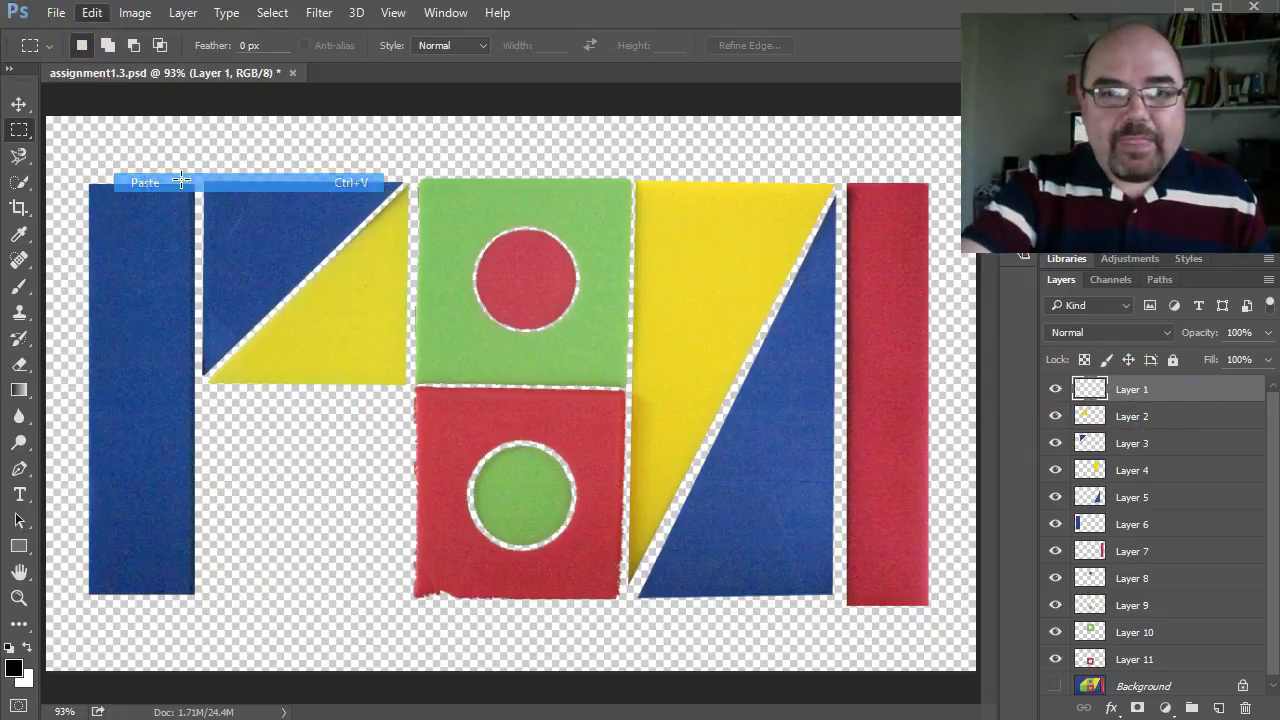
pyautogui.click(1051, 334)
pyautogui.click(1062, 376)
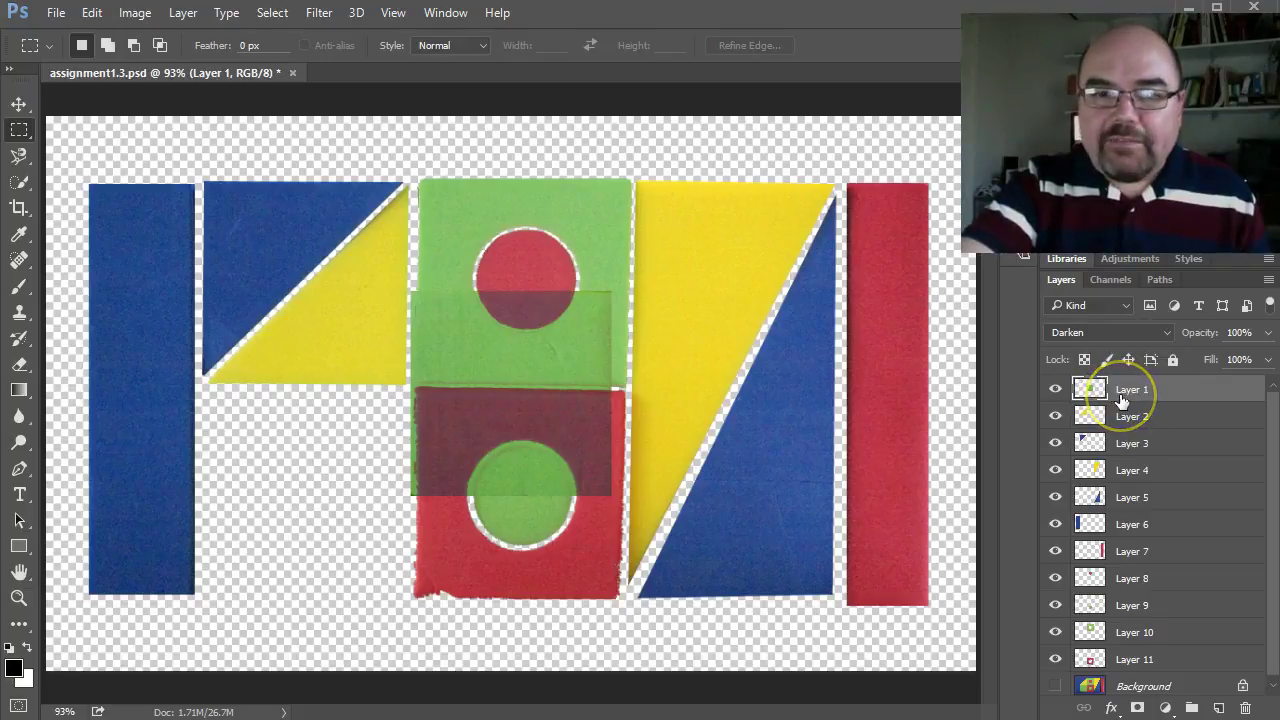
# With the Move Tool, place the pasted green square in the empty space beneath the small yellow triangle.
pyautogui.click(23, 129)
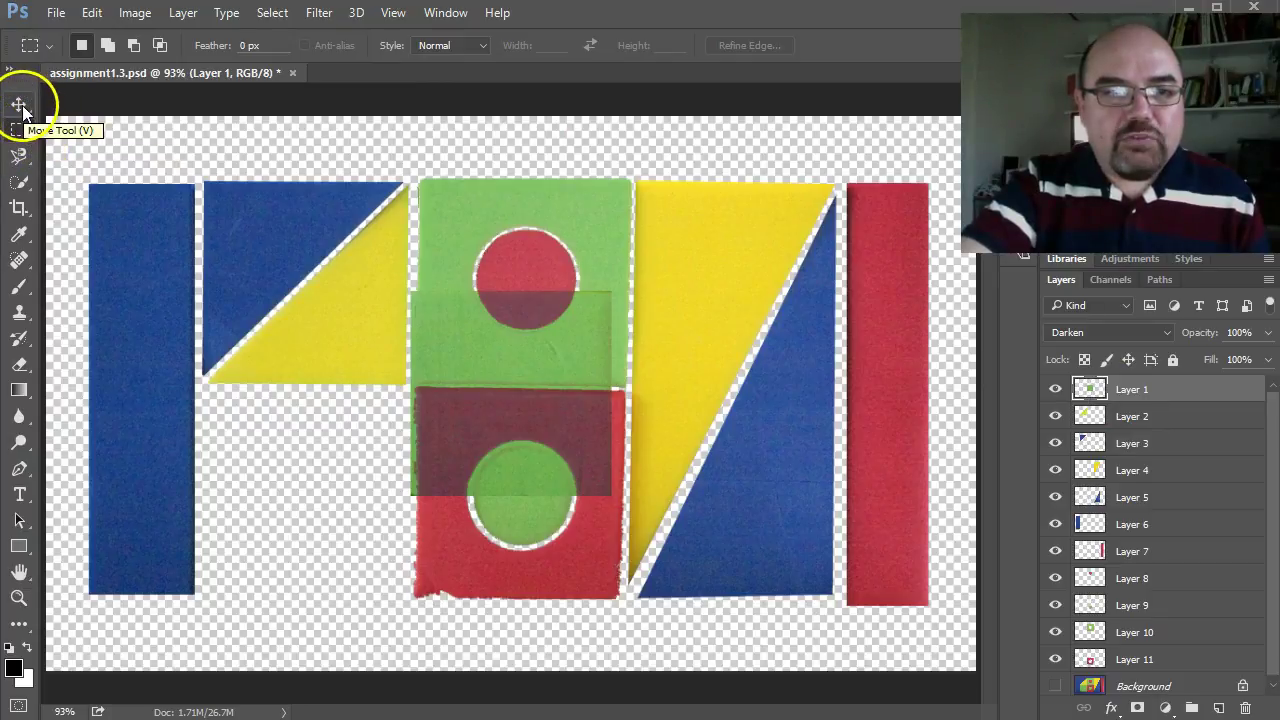
pyautogui.click(22, 108)
pyautogui.moveTo(543, 383); pyautogui.dragTo(338, 489)
pyautogui.click(588, 436)
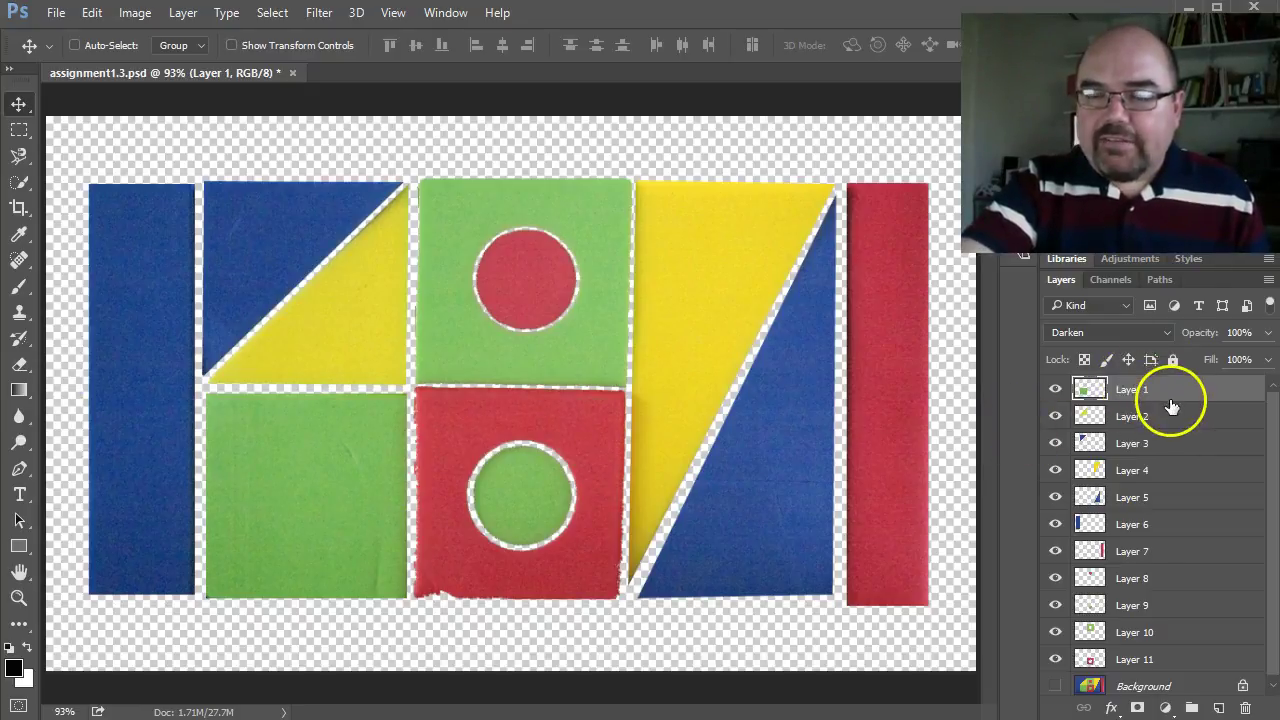
# Move the green square so it overlaps both circle blocks and the small yellow triangle, and set Layer 1's blending mode to Normal.
pyautogui.moveTo(334, 474); pyautogui.dragTo(479, 377)
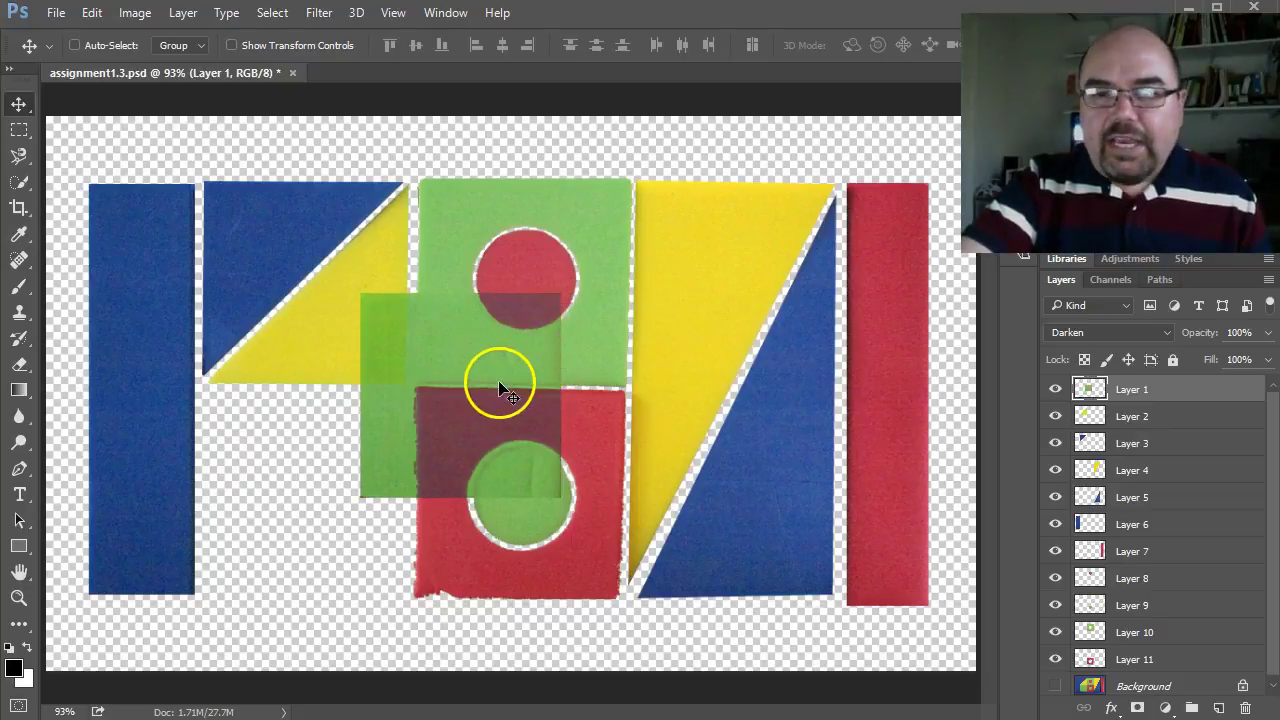
pyautogui.click(1167, 330)
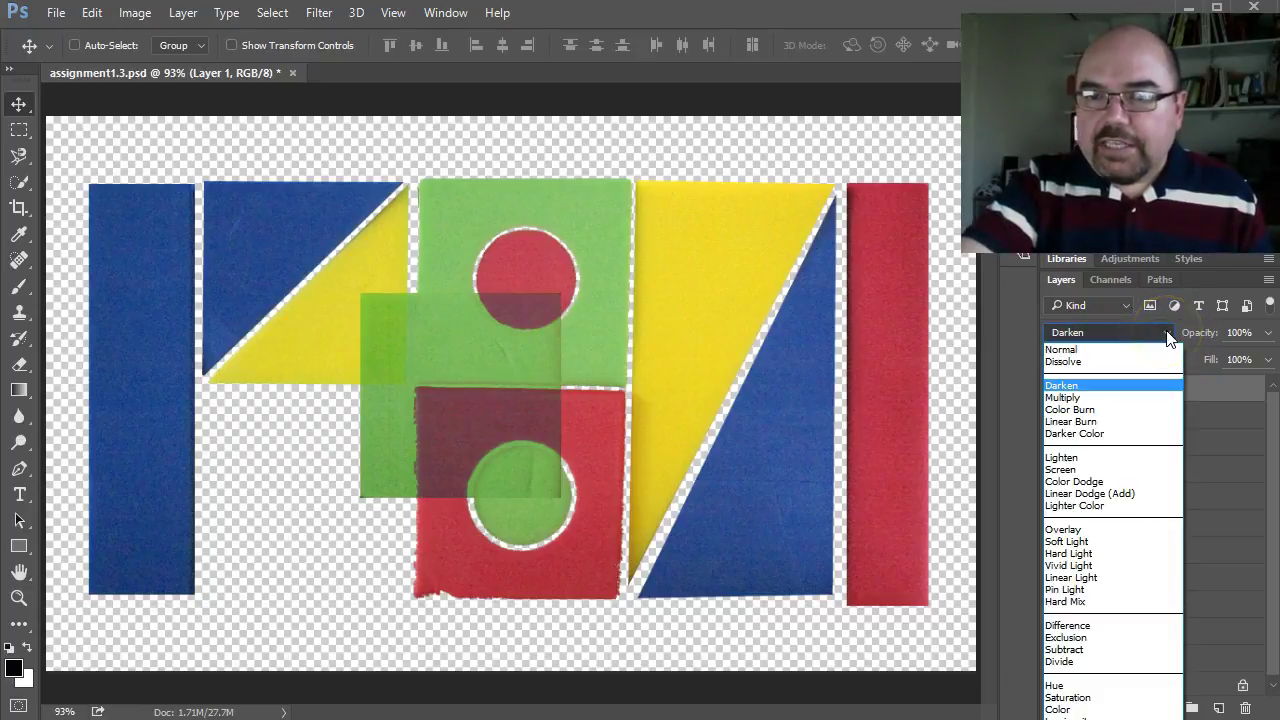
pyautogui.click(1126, 351)
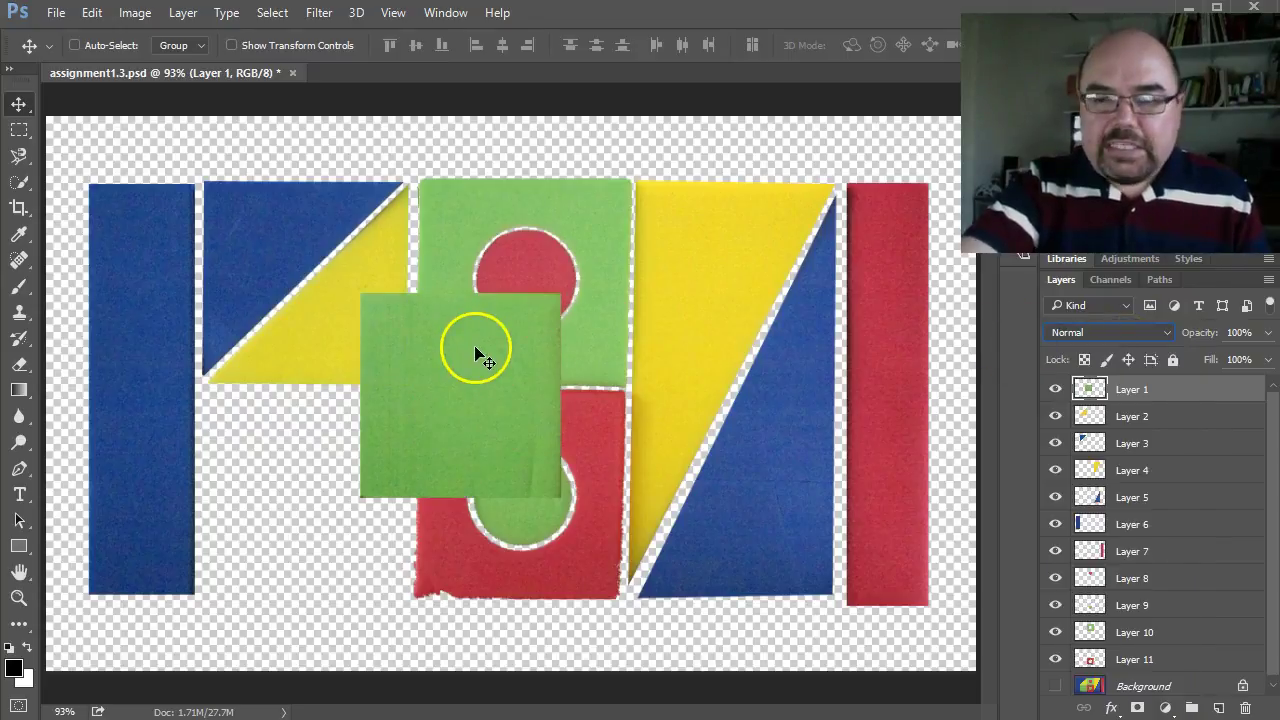
pyautogui.click(1048, 362)
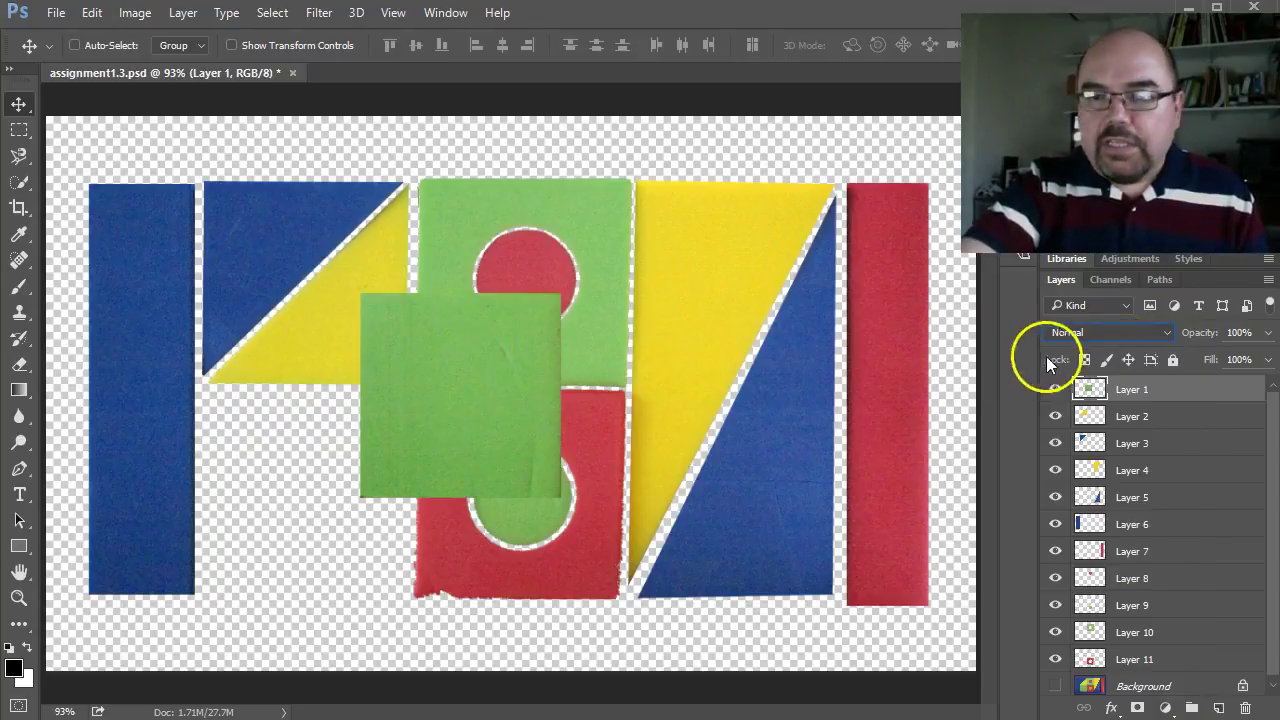
pyautogui.click(1071, 358)
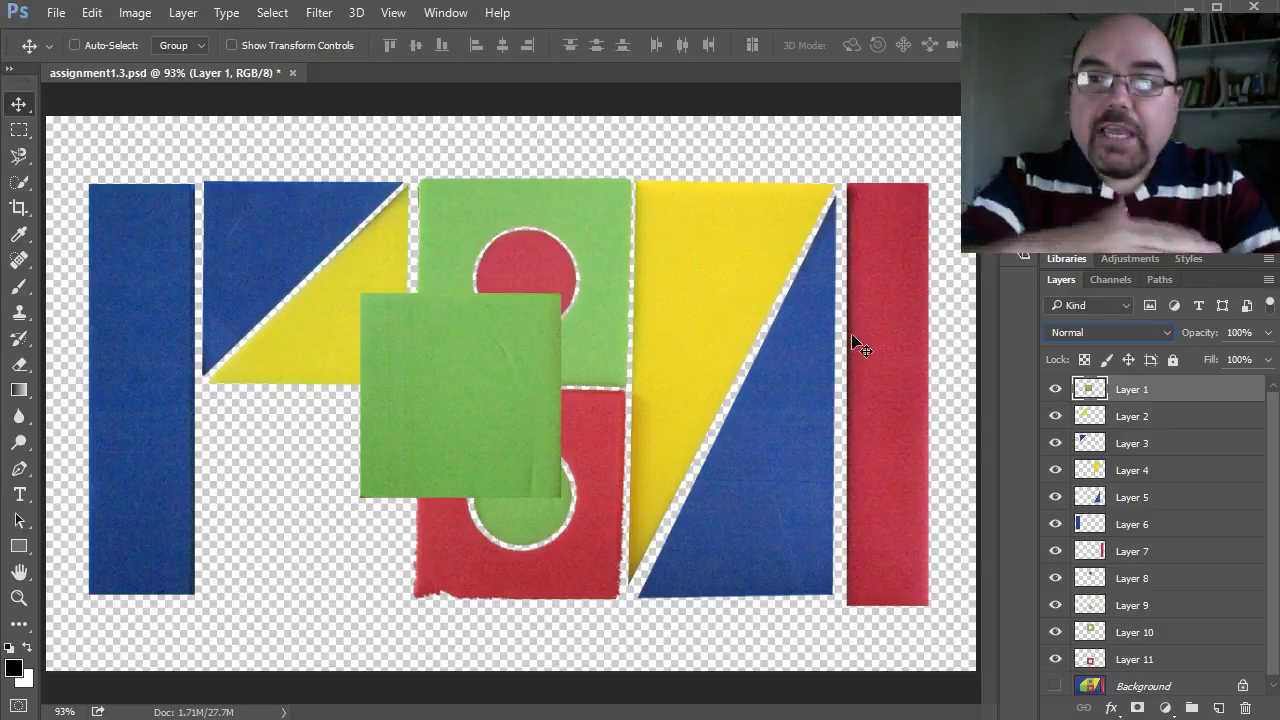
pyautogui.click(488, 281)
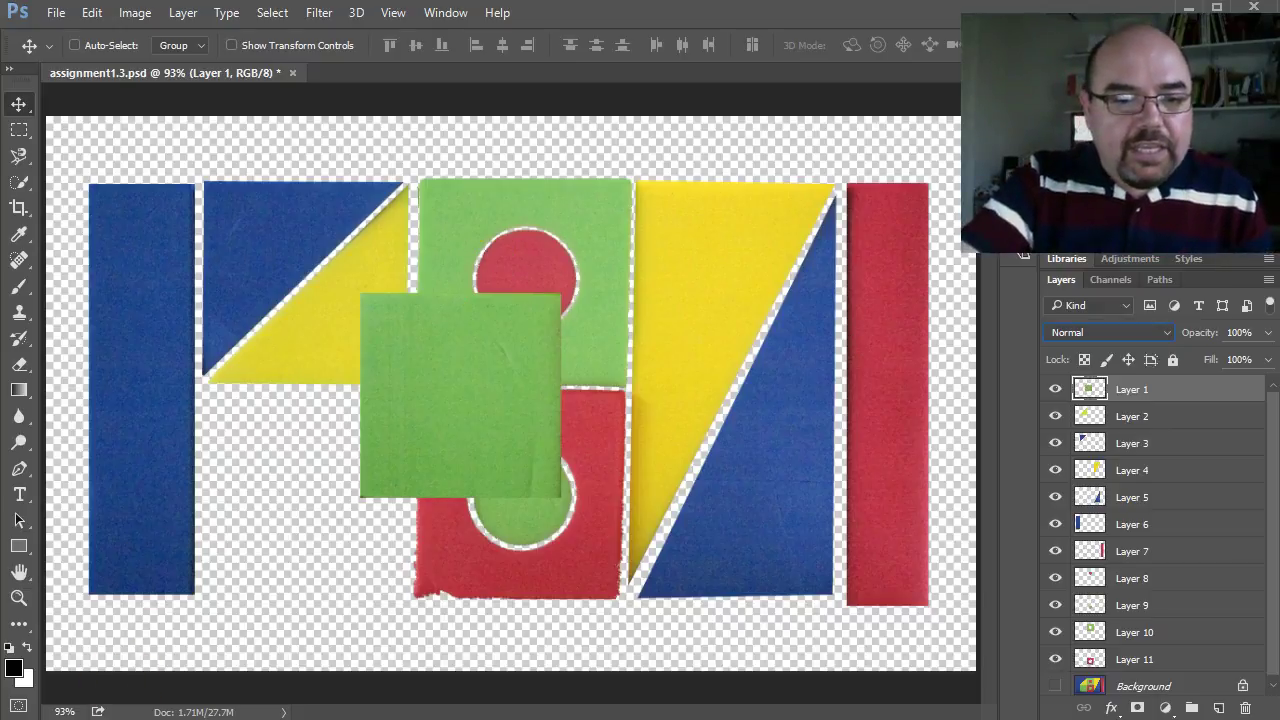
# Switch to the browser to look at the MultiPlane Camera video in the Photoshop Week 2 announcement, and return to Photoshop.
pyautogui.hotkey('alt', 'Tab')
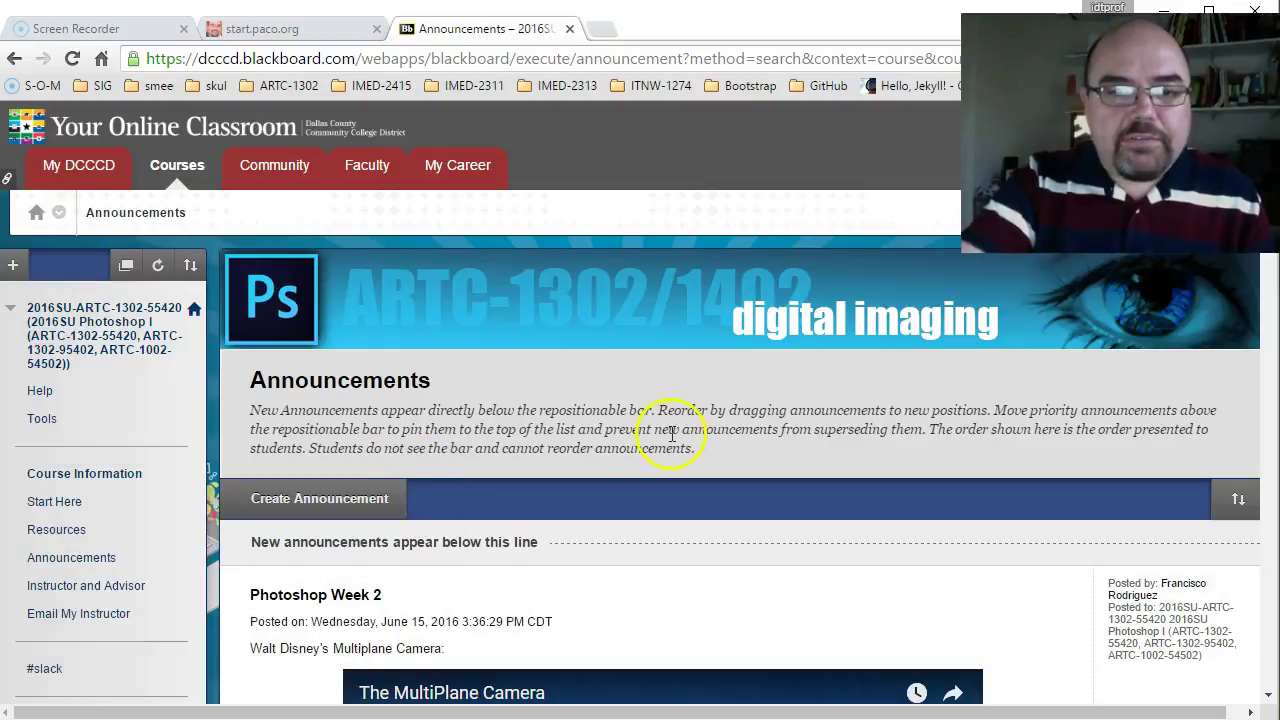
pyautogui.scroll(-5, 663, 434)
pyautogui.scroll(2, 671, 434)
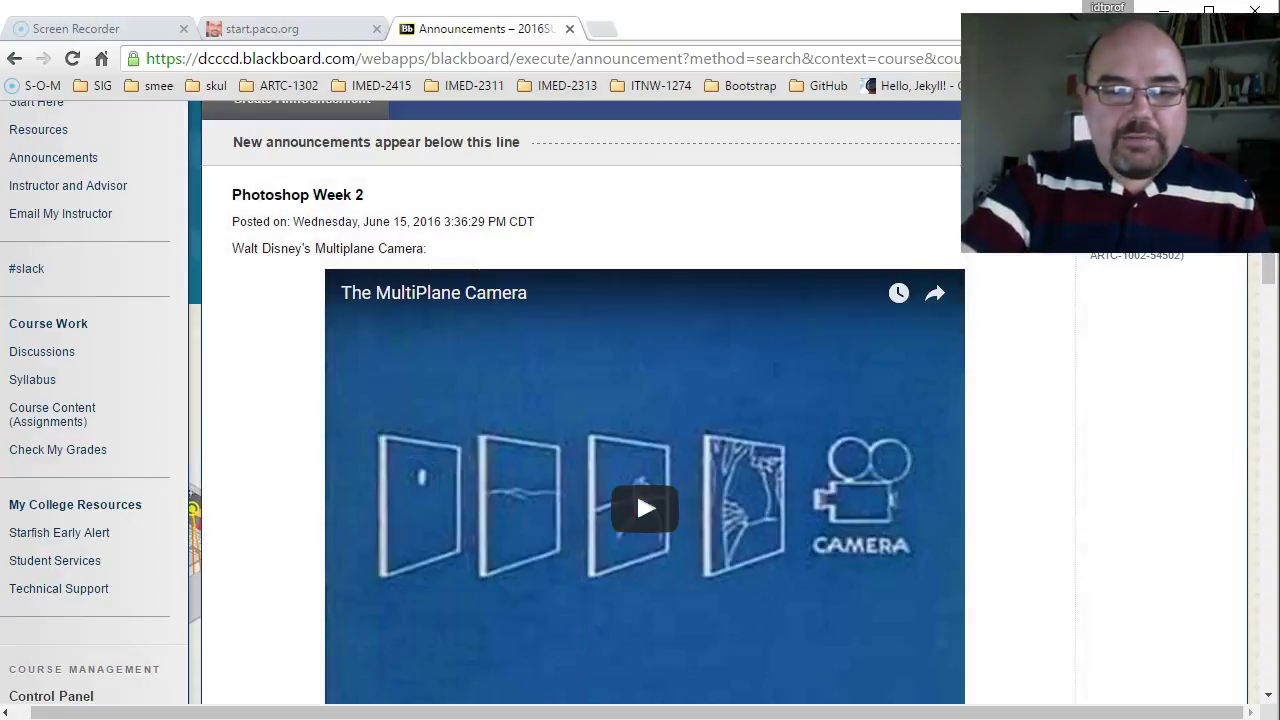
pyautogui.hotkey('alt', 'Tab')
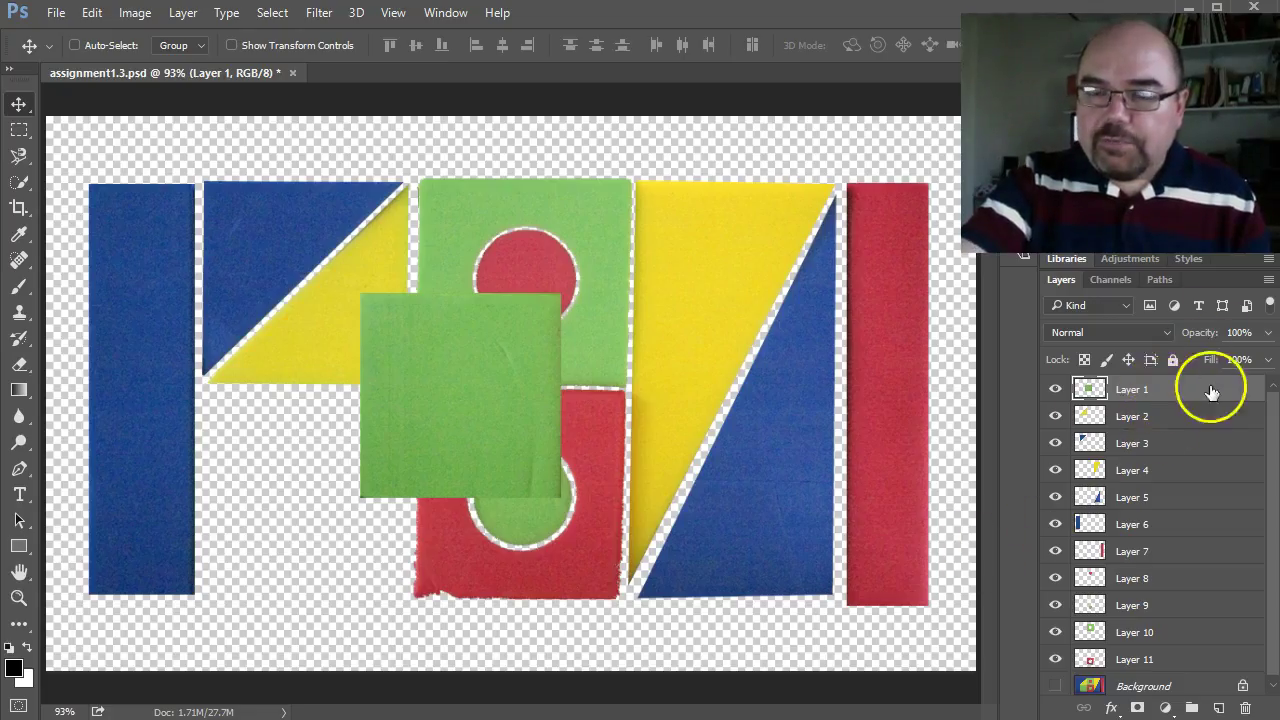
# Rename Layer 1 as Green Block.
pyautogui.doubleClick(1132, 392)
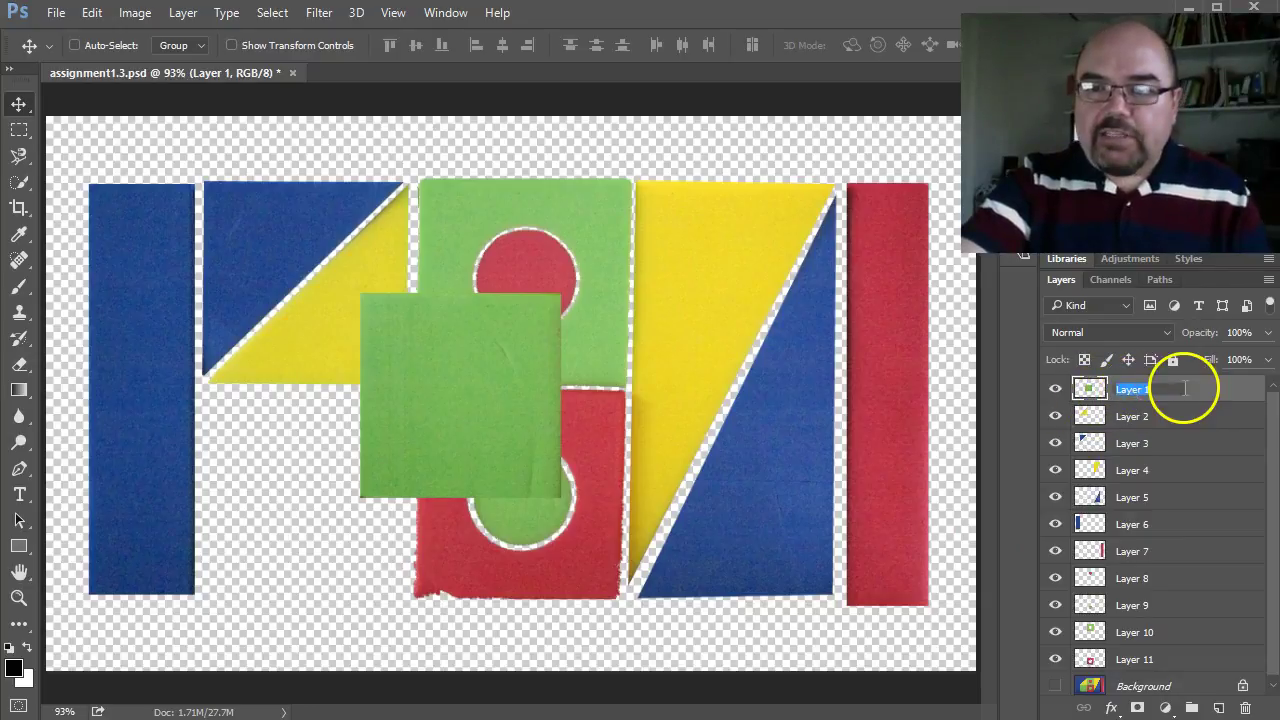
pyautogui.write('Green')
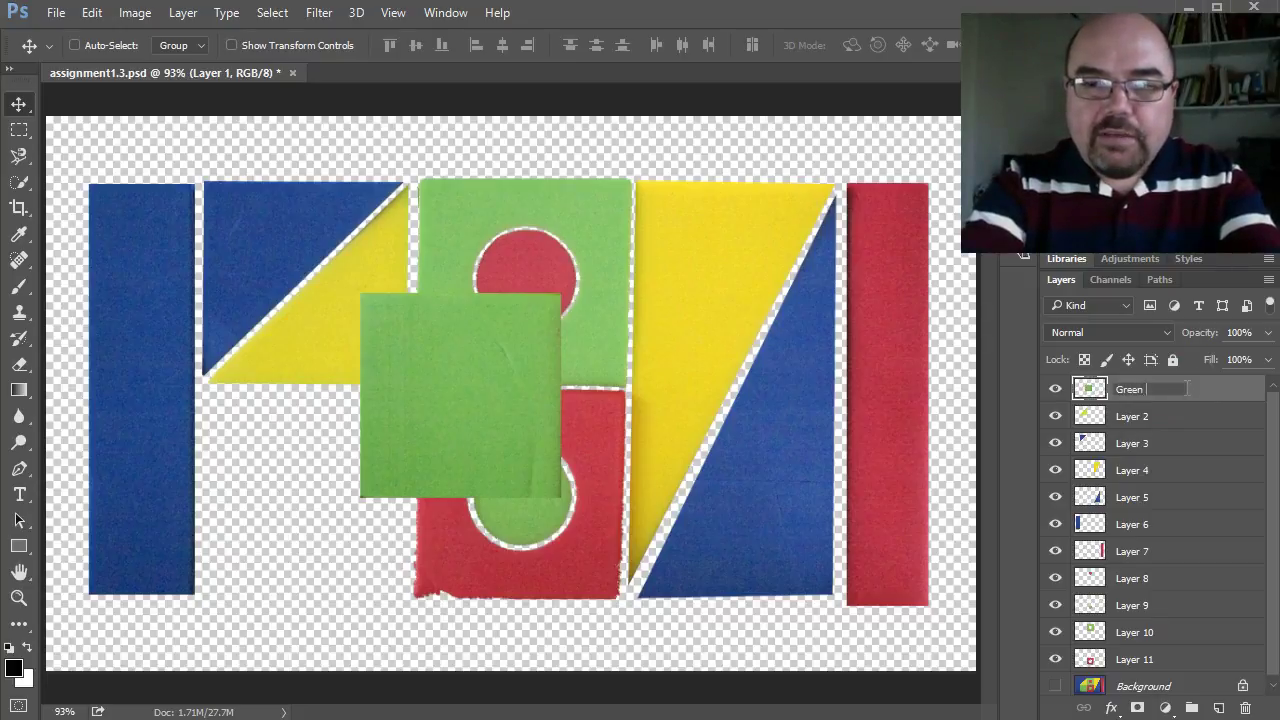
pyautogui.write('ock')
pyautogui.press('Return')
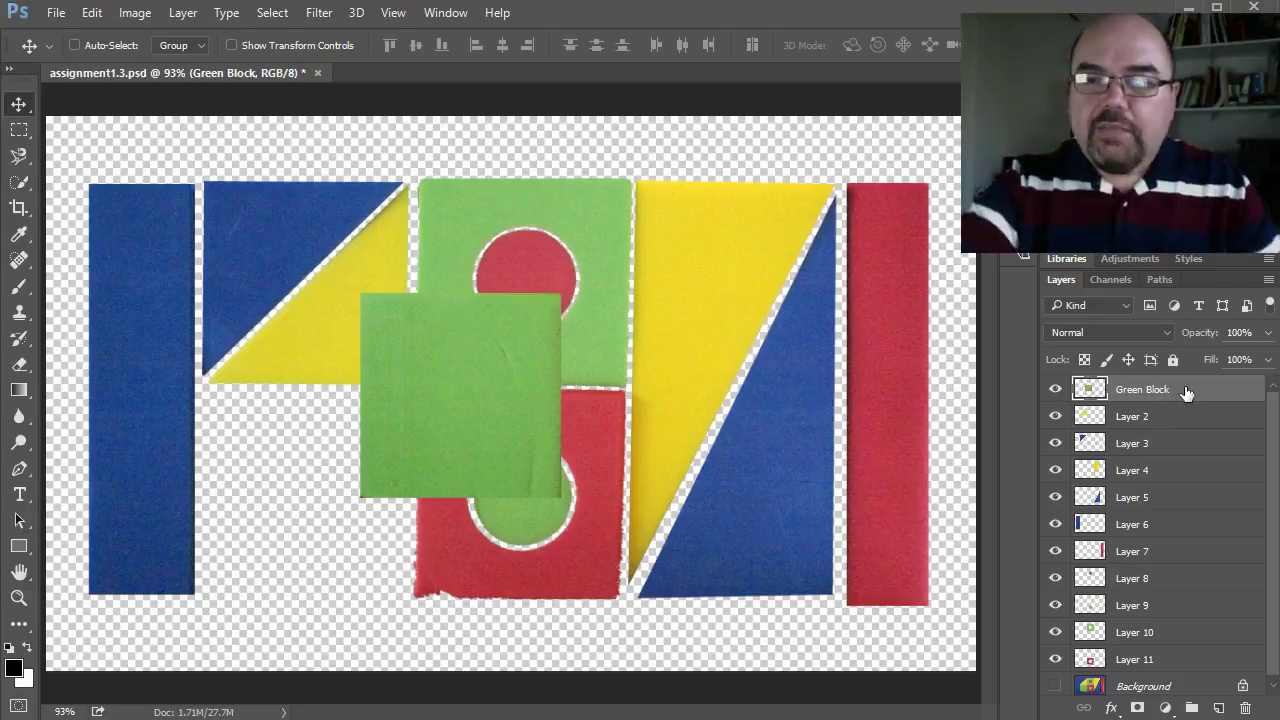
# Move the Green Block layer directly above Background and place its square in the gap beneath the small yellow triangle.
pyautogui.click(1100, 391)
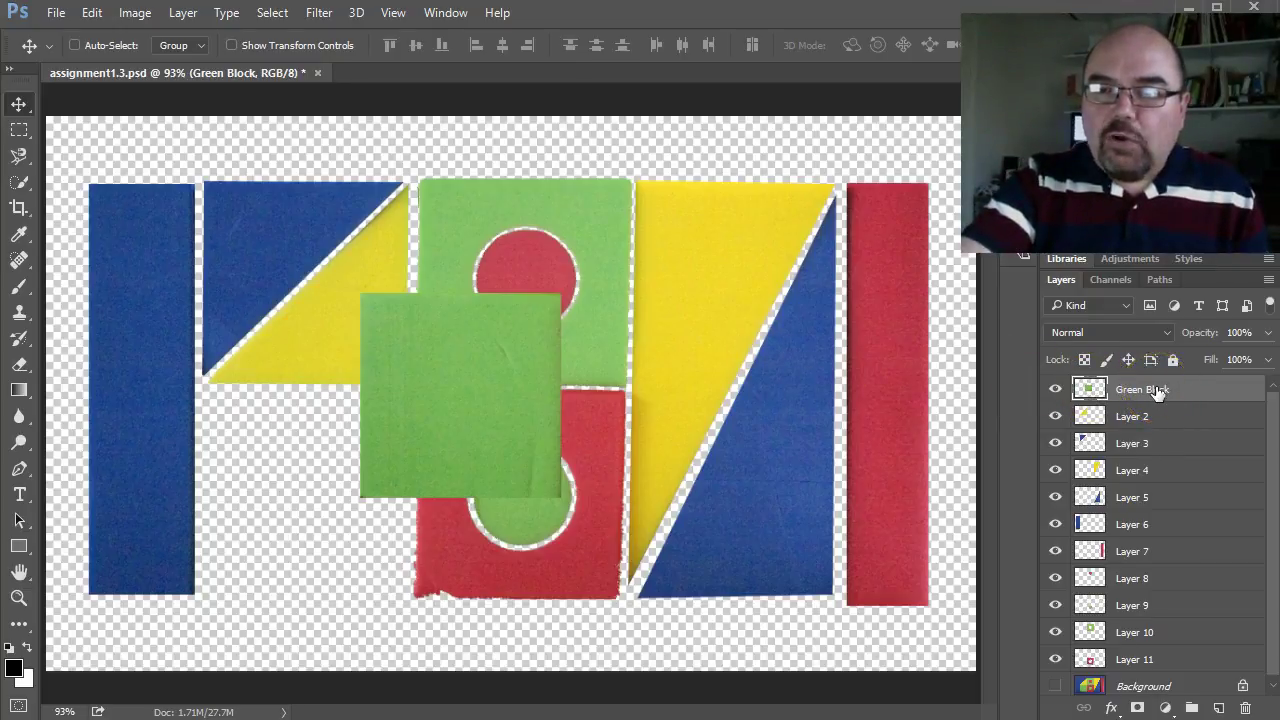
pyautogui.moveTo(1157, 391); pyautogui.dragTo(1130, 677)
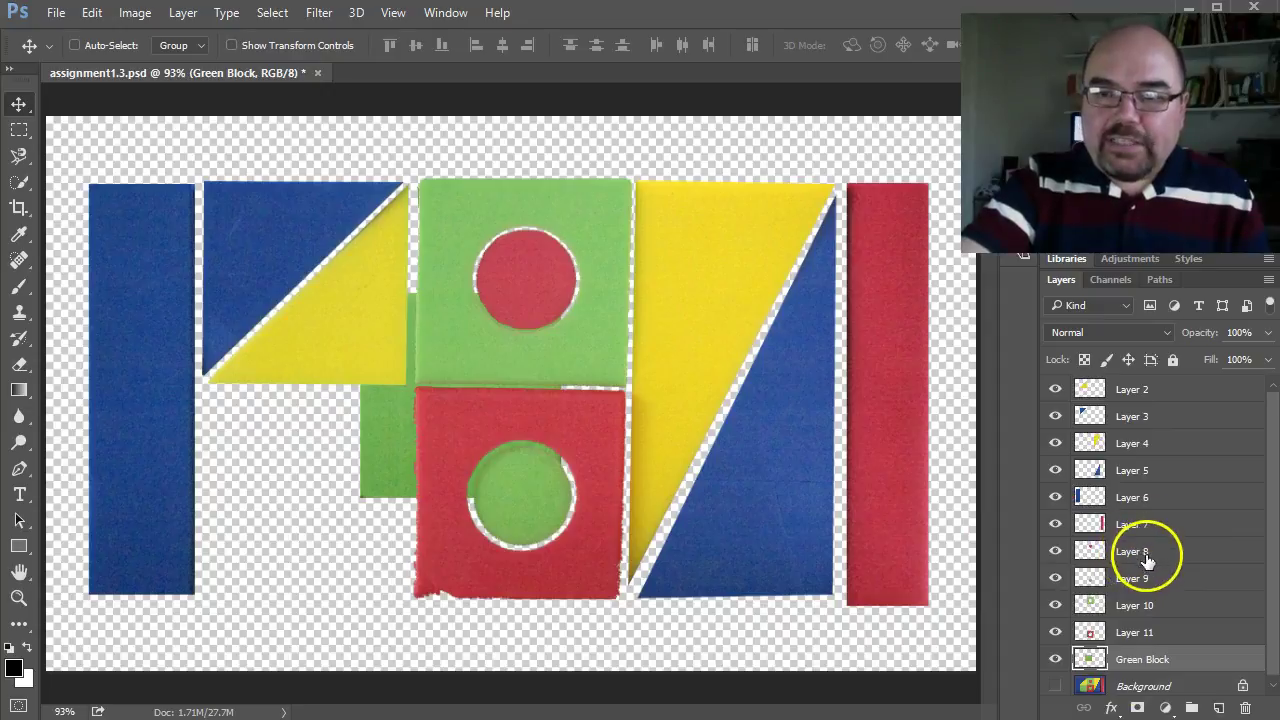
pyautogui.moveTo(1151, 545); pyautogui.dragTo(1110, 615)
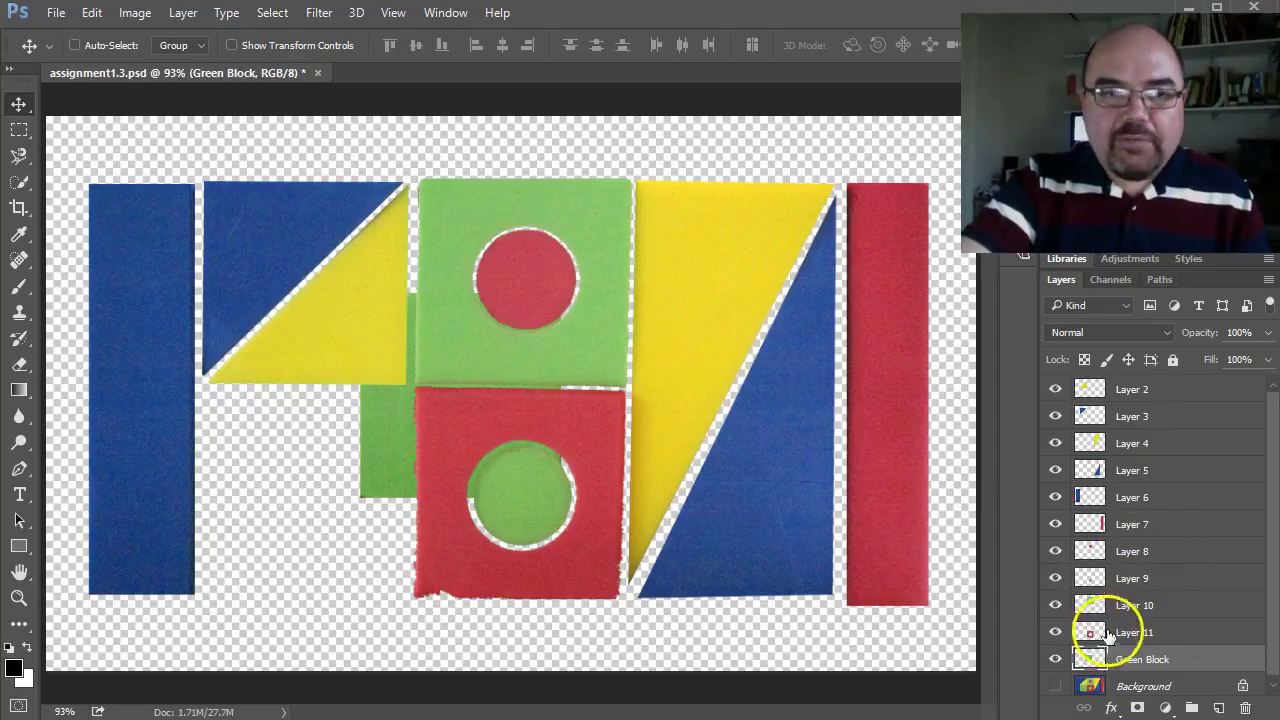
pyautogui.moveTo(392, 429); pyautogui.dragTo(237, 534)
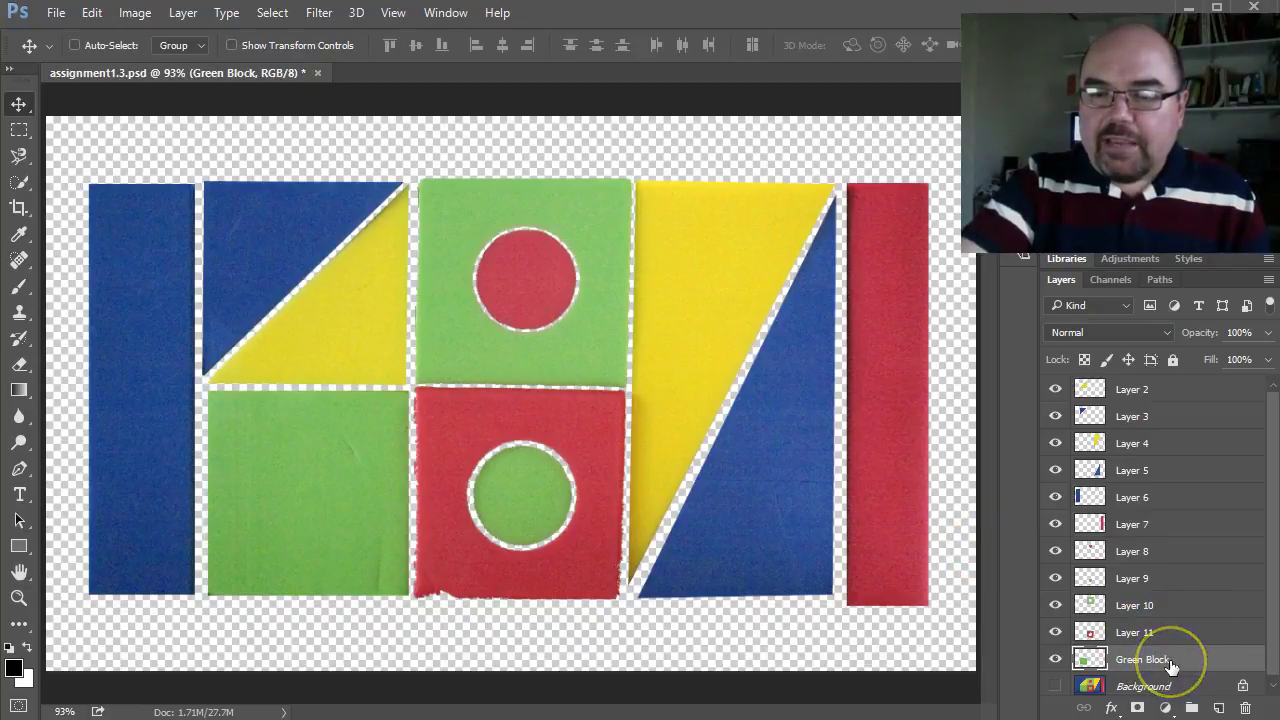
# Place the Green Block layer between Layer 6 and Layer 7 and slide its square partly behind the tall blue bar.
pyautogui.moveTo(1171, 663); pyautogui.dragTo(1205, 519)
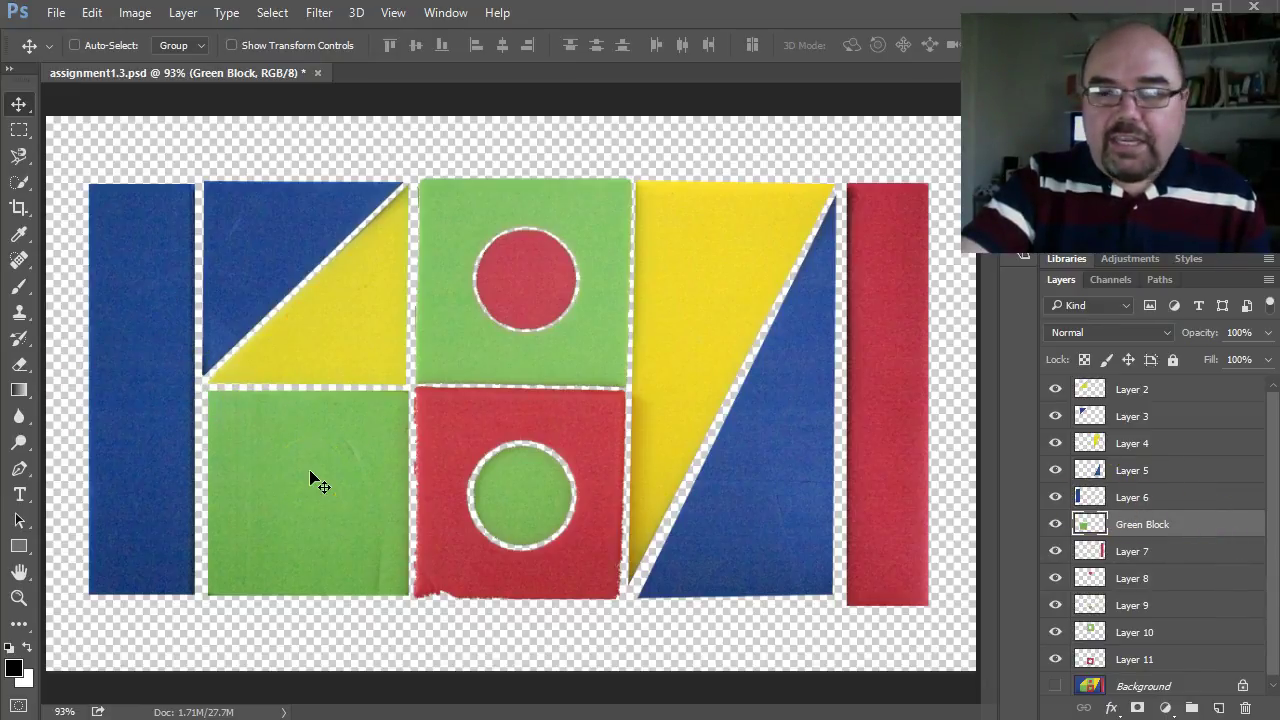
pyautogui.moveTo(326, 486); pyautogui.dragTo(192, 486)
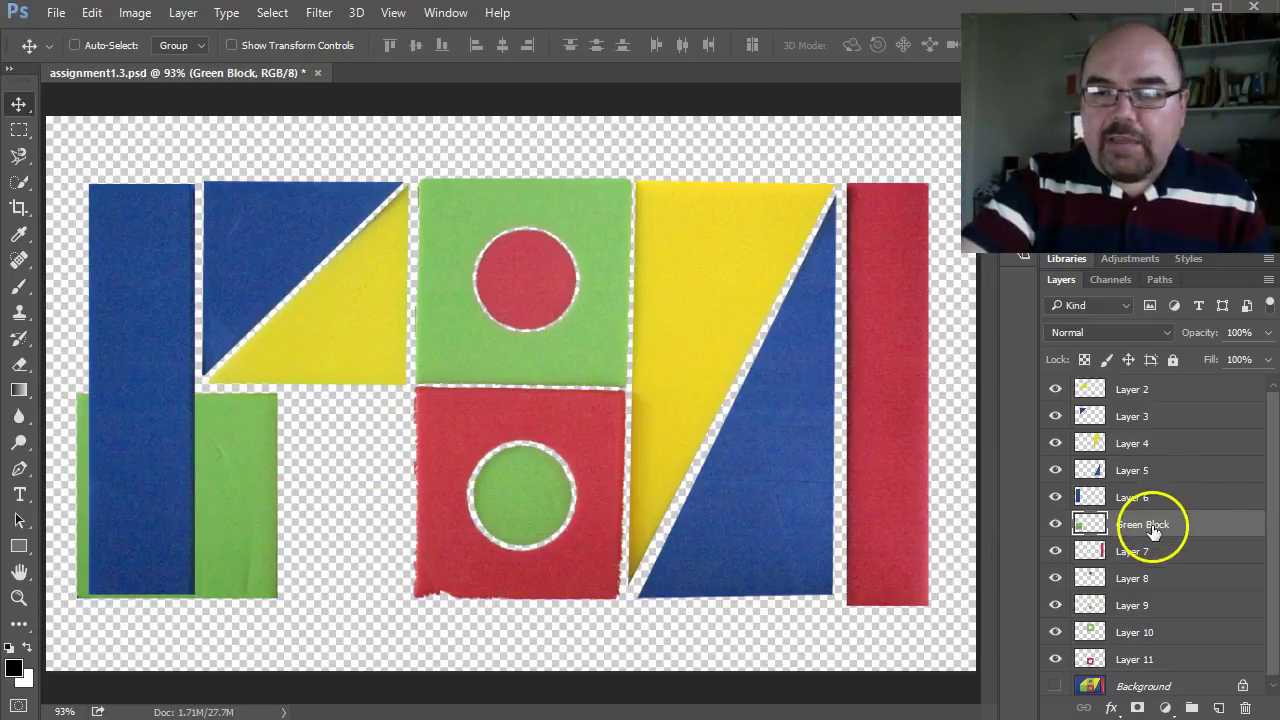
# Move the Green Block layer to the top of the layer stack, above Layer 2.
pyautogui.moveTo(1153, 531); pyautogui.dragTo(1155, 385)
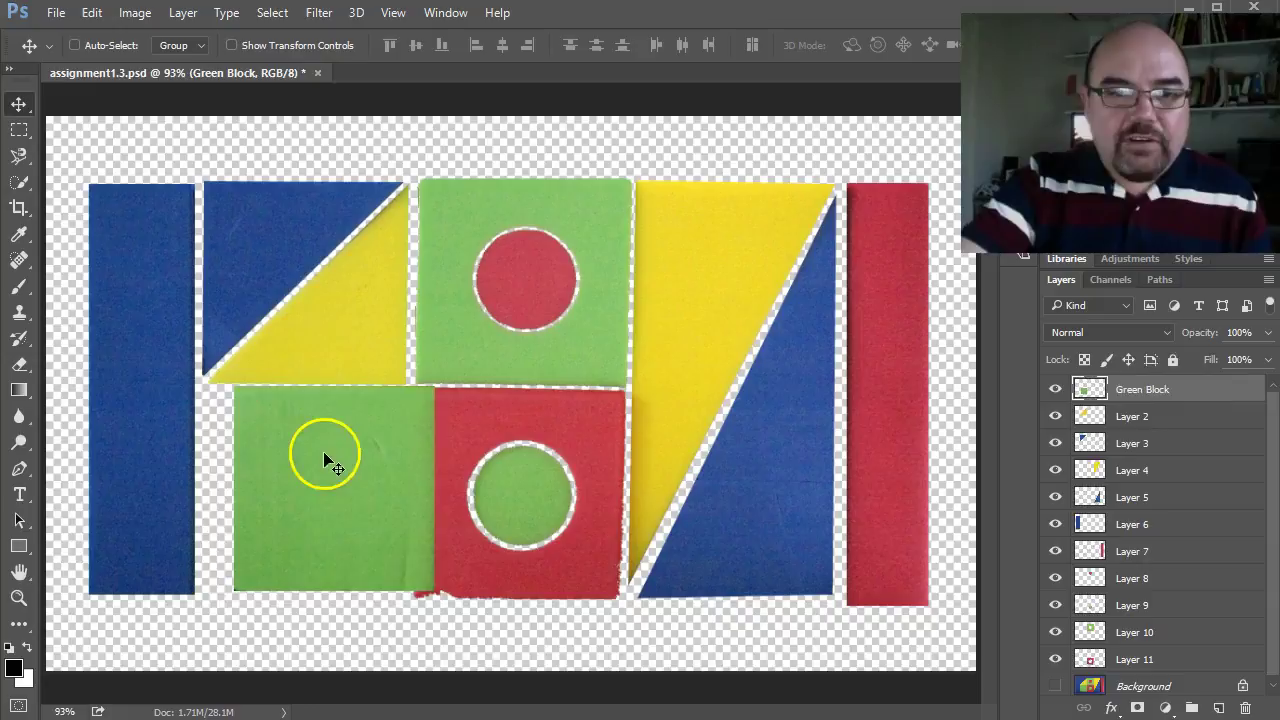
# Slide the Green Block square back into the gap beneath the small yellow triangle.
pyautogui.moveTo(324, 453); pyautogui.dragTo(296, 458)
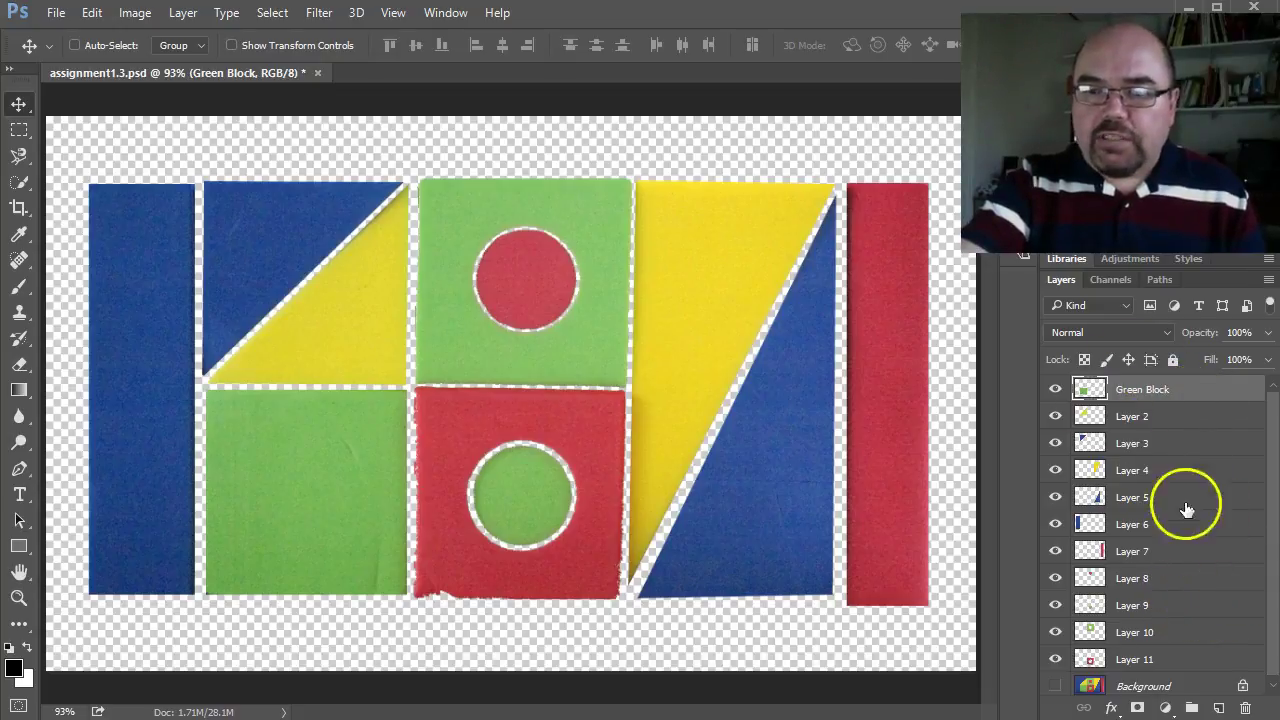
# Select the Green Block and Layer 2 layers together and move their shapes across the canvas and back to their place.
pyautogui.click(1180, 410)
pyautogui.click(1178, 390)
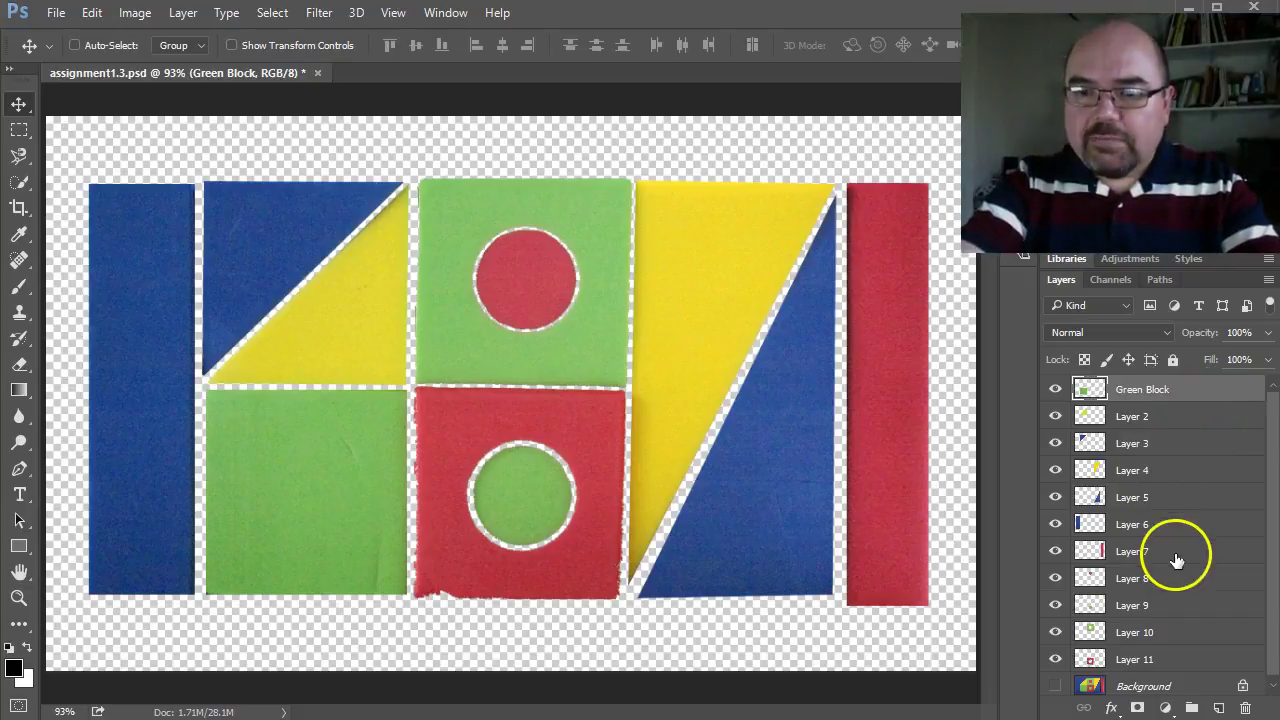
pyautogui.keyDown('shift'); pyautogui.click(1180, 427); pyautogui.keyUp('shift')
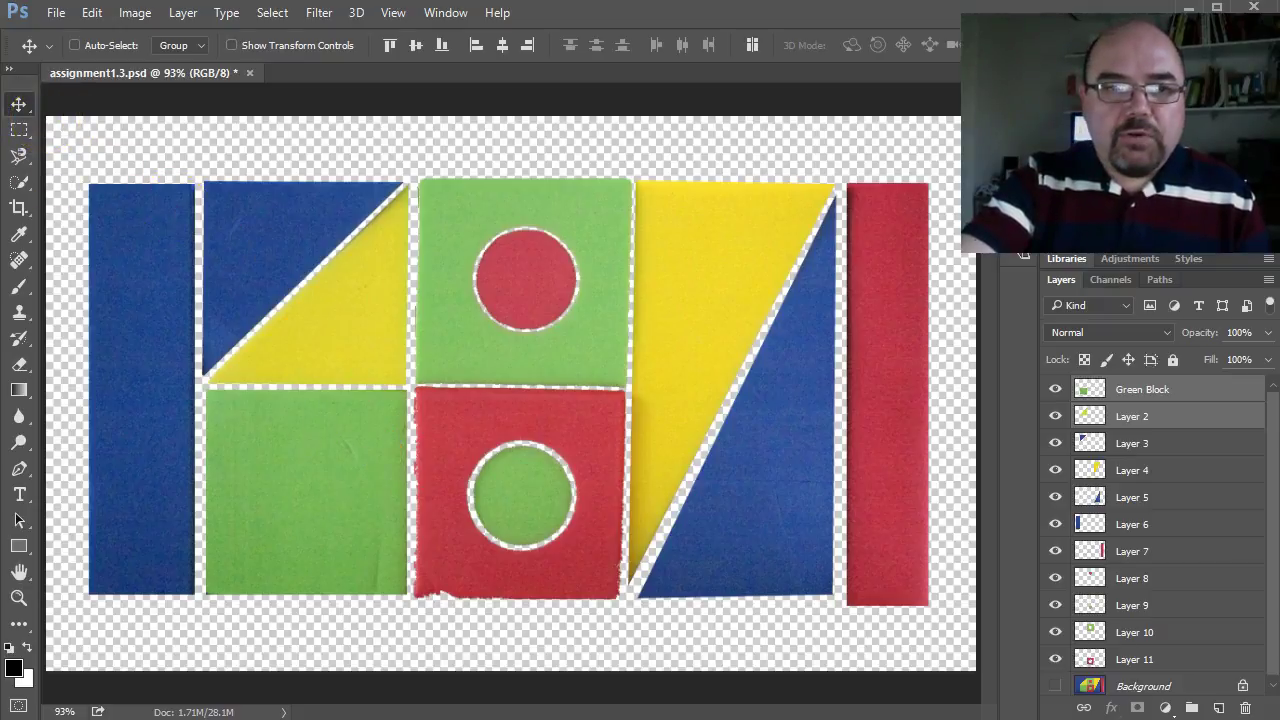
pyautogui.moveTo(341, 443); pyautogui.dragTo(680, 446)
pyautogui.moveTo(661, 488); pyautogui.dragTo(316, 507)
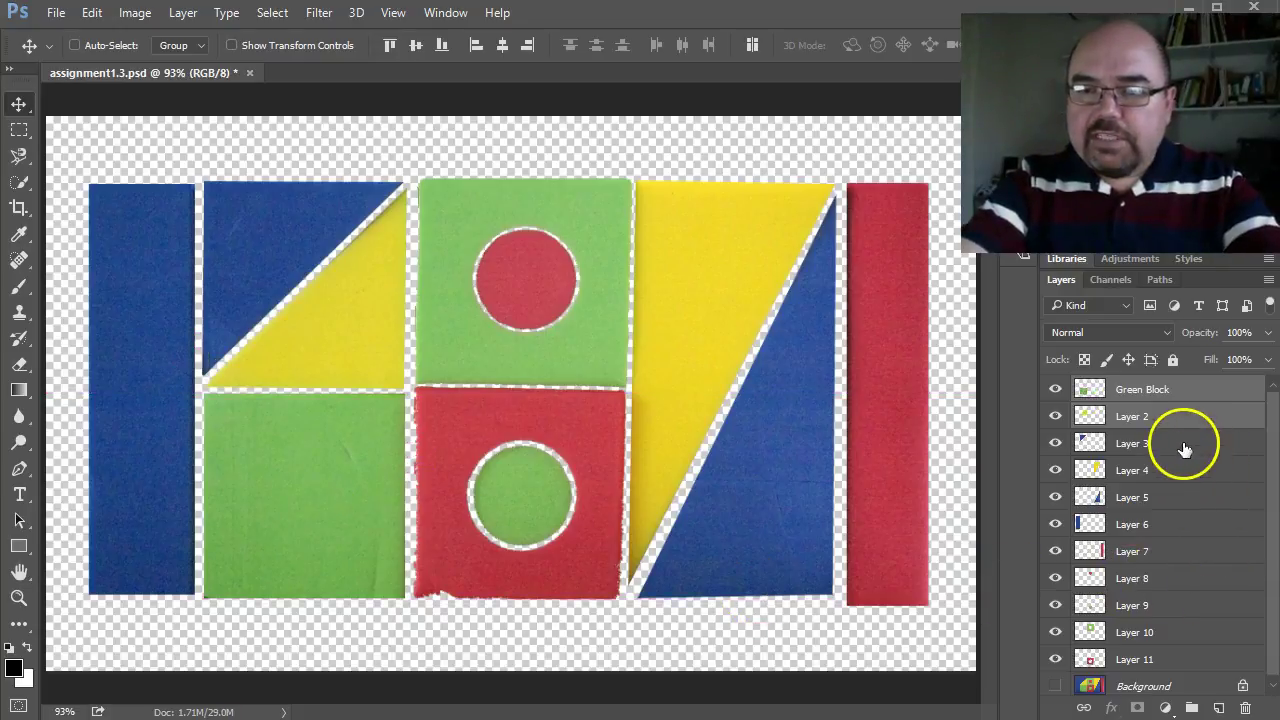
# Group all layers from Green Block down to Layer 11, leaving out Background, in a new group named Shapes.
pyautogui.keyDown('shift'); pyautogui.click(1171, 500); pyautogui.keyUp('shift')
pyautogui.keyDown('shift'); pyautogui.click(1157, 530); pyautogui.keyUp('shift')
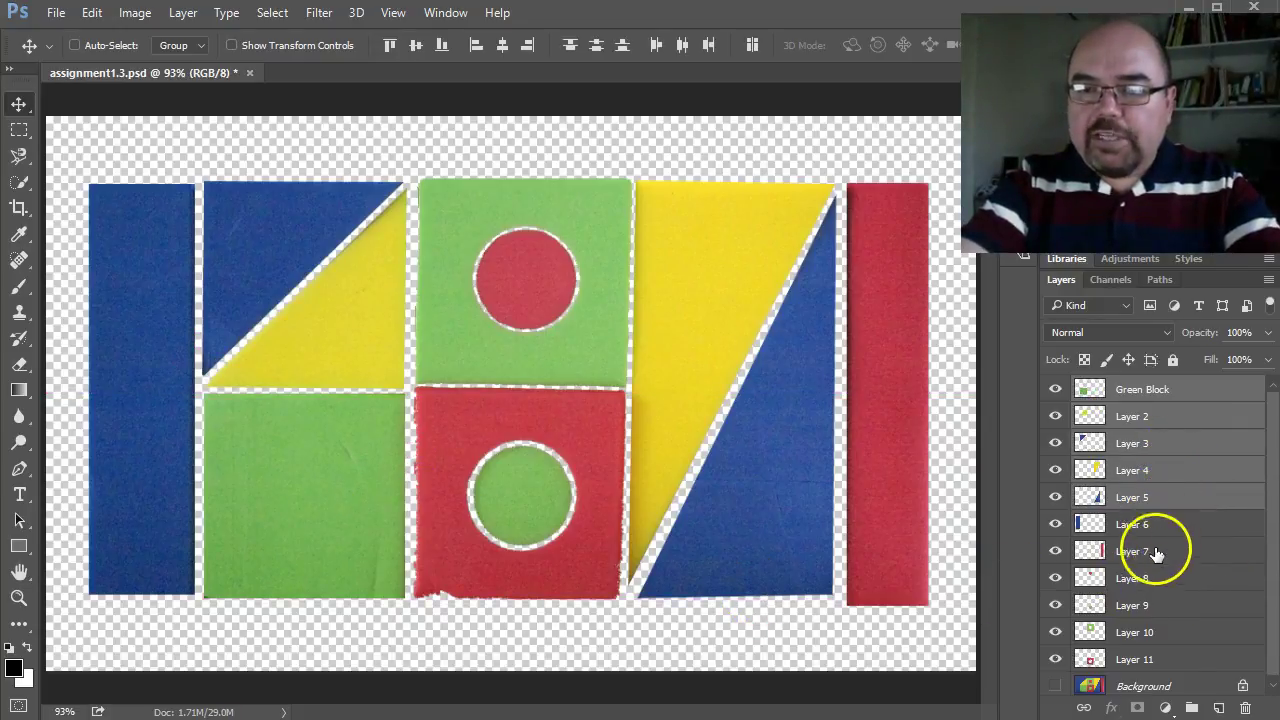
pyautogui.keyDown('shift'); pyautogui.click(1157, 553); pyautogui.keyUp('shift')
pyautogui.keyDown('shift'); pyautogui.click(1165, 579); pyautogui.keyUp('shift')
pyautogui.keyDown('shift'); pyautogui.click(1157, 604); pyautogui.keyUp('shift')
pyautogui.keyDown('shift'); pyautogui.click(1168, 634); pyautogui.keyUp('shift')
pyautogui.keyDown('shift'); pyautogui.click(1160, 662); pyautogui.keyUp('shift')
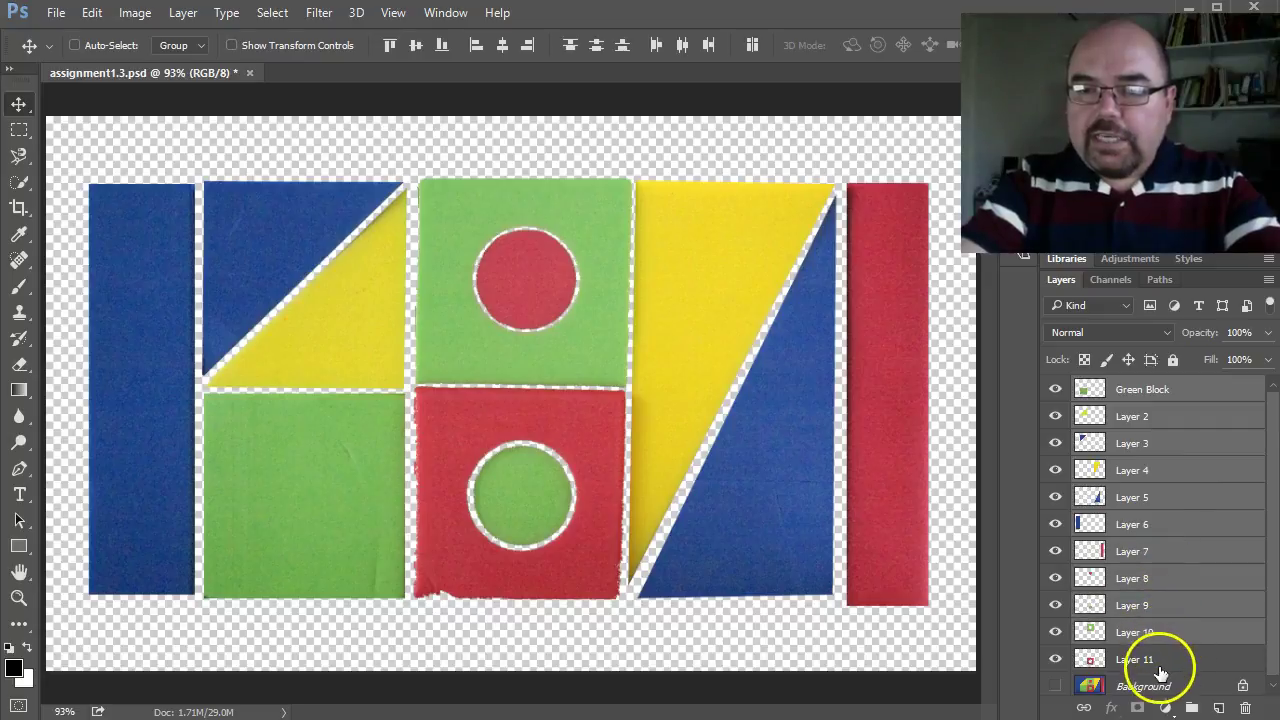
pyautogui.rightClick(1230, 393)
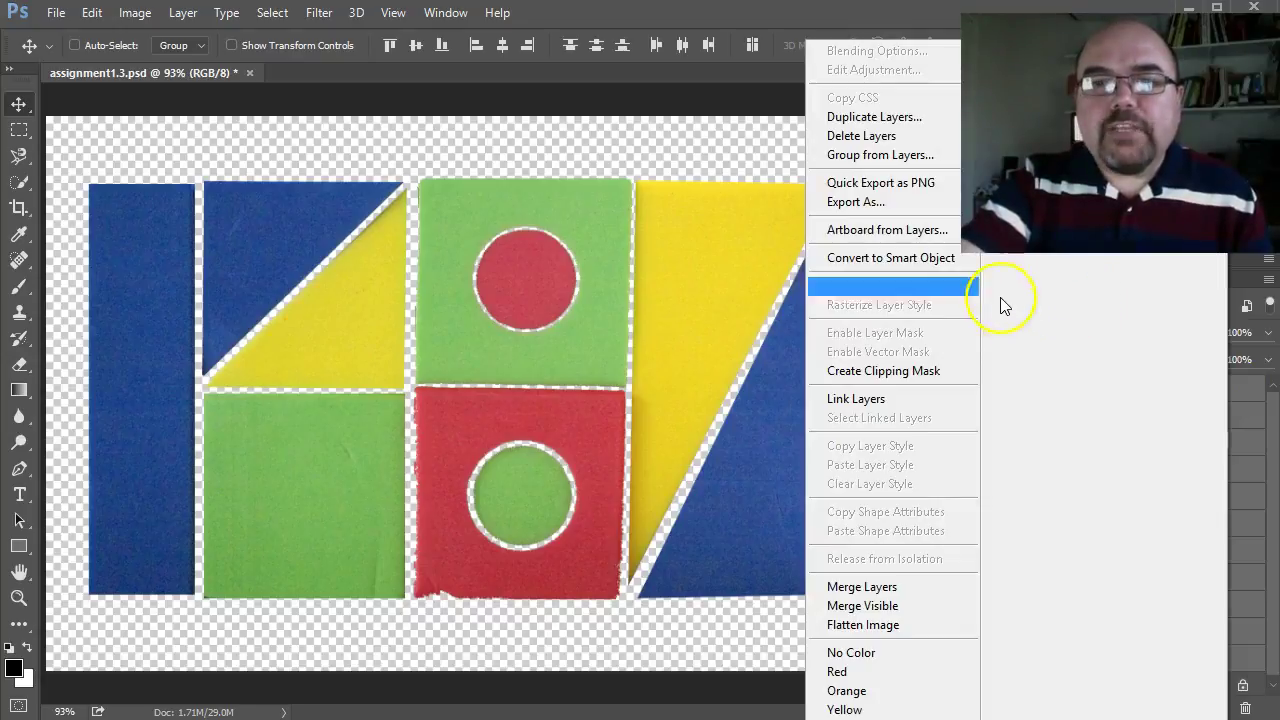
pyautogui.click(888, 155)
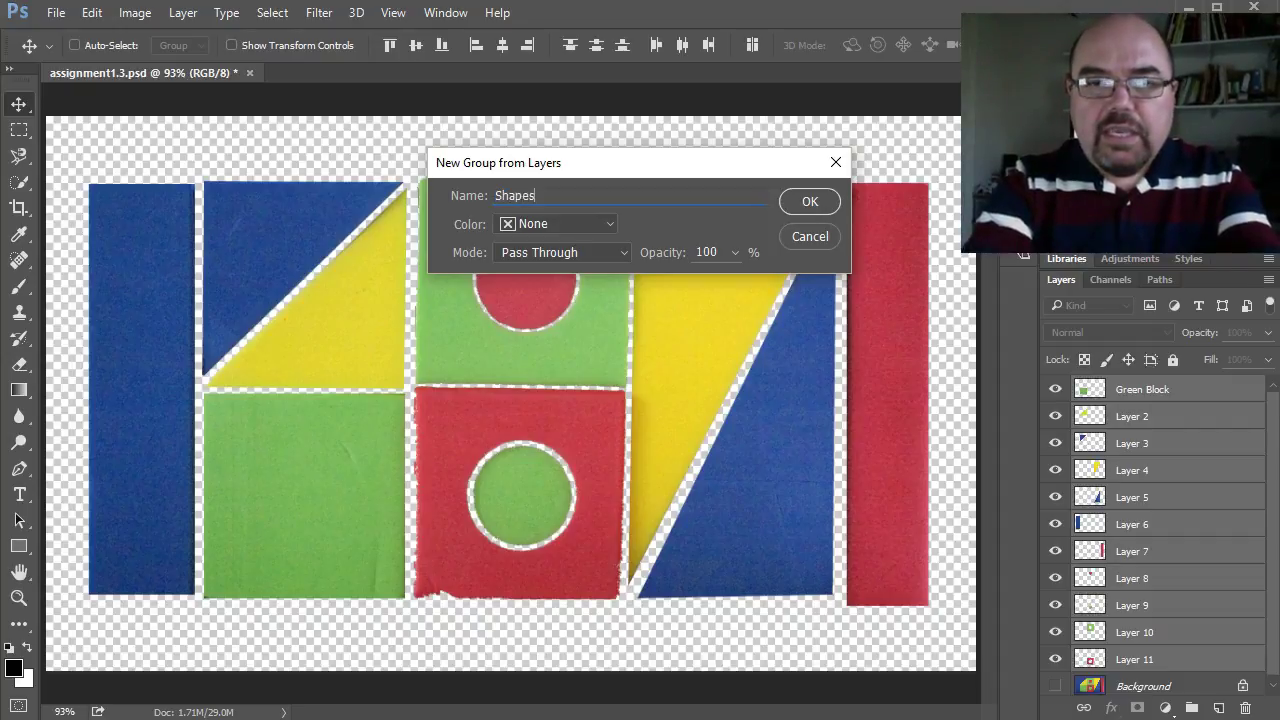
pyautogui.press('Return')
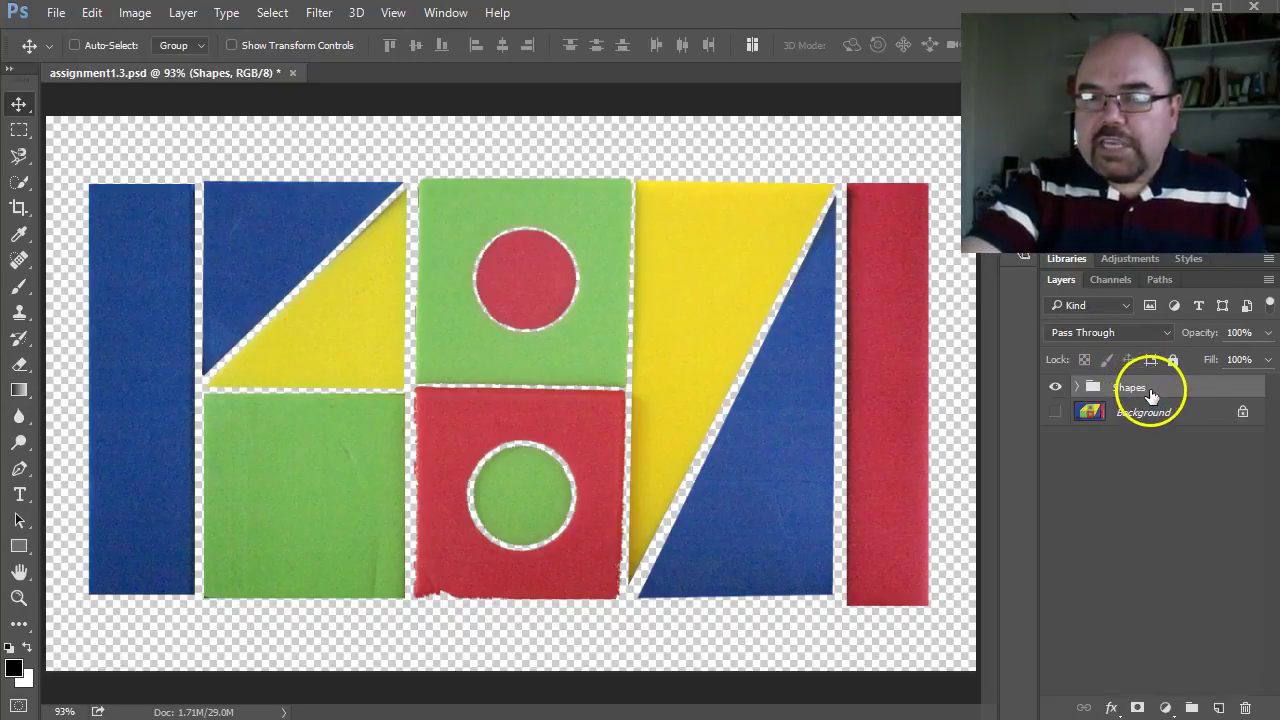
# Expand the Shapes group, place Green Block between Layer 10 and Layer 11, and nudge its square slightly towards the red block.
pyautogui.click(1077, 388)
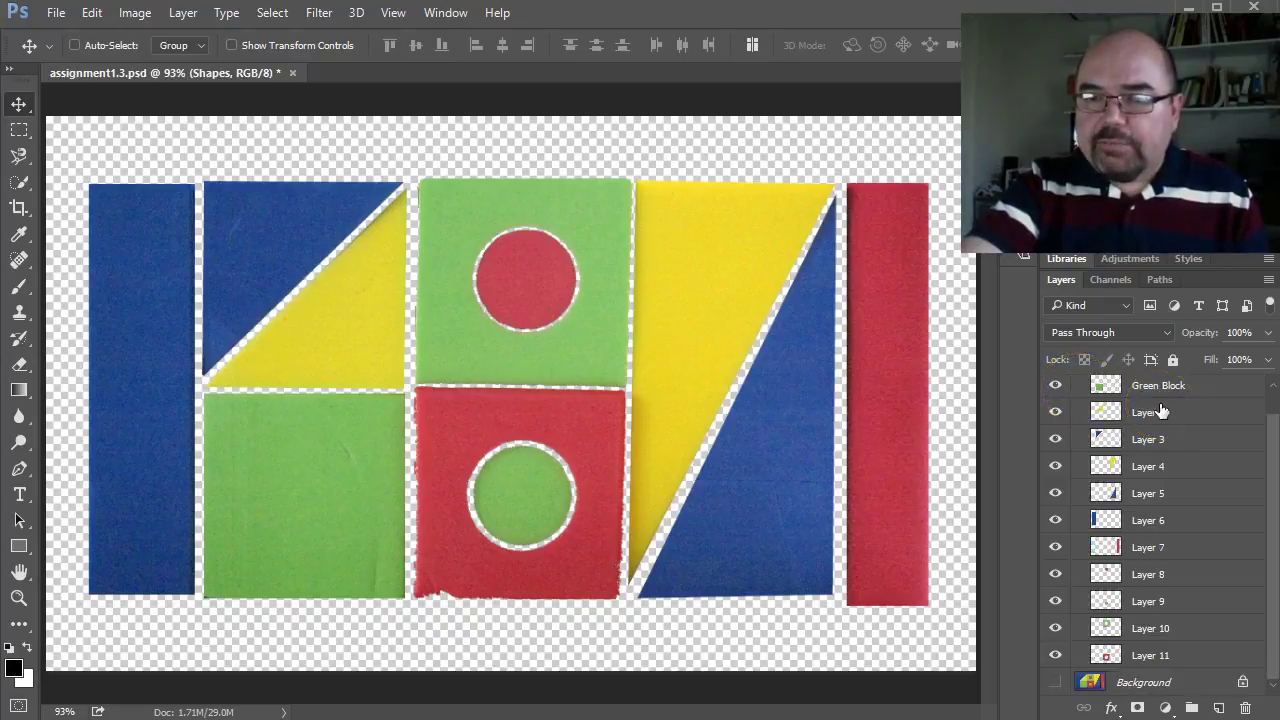
pyautogui.scroll(1, 1160, 412)
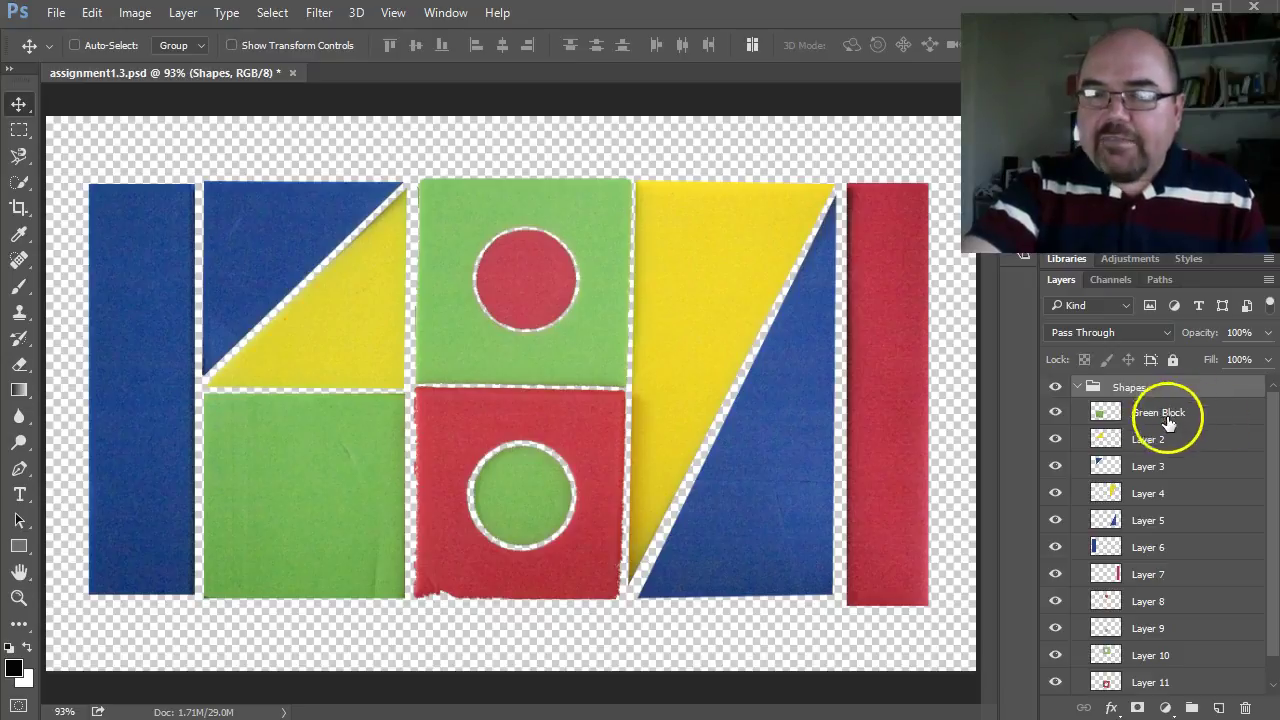
pyautogui.click(1158, 414)
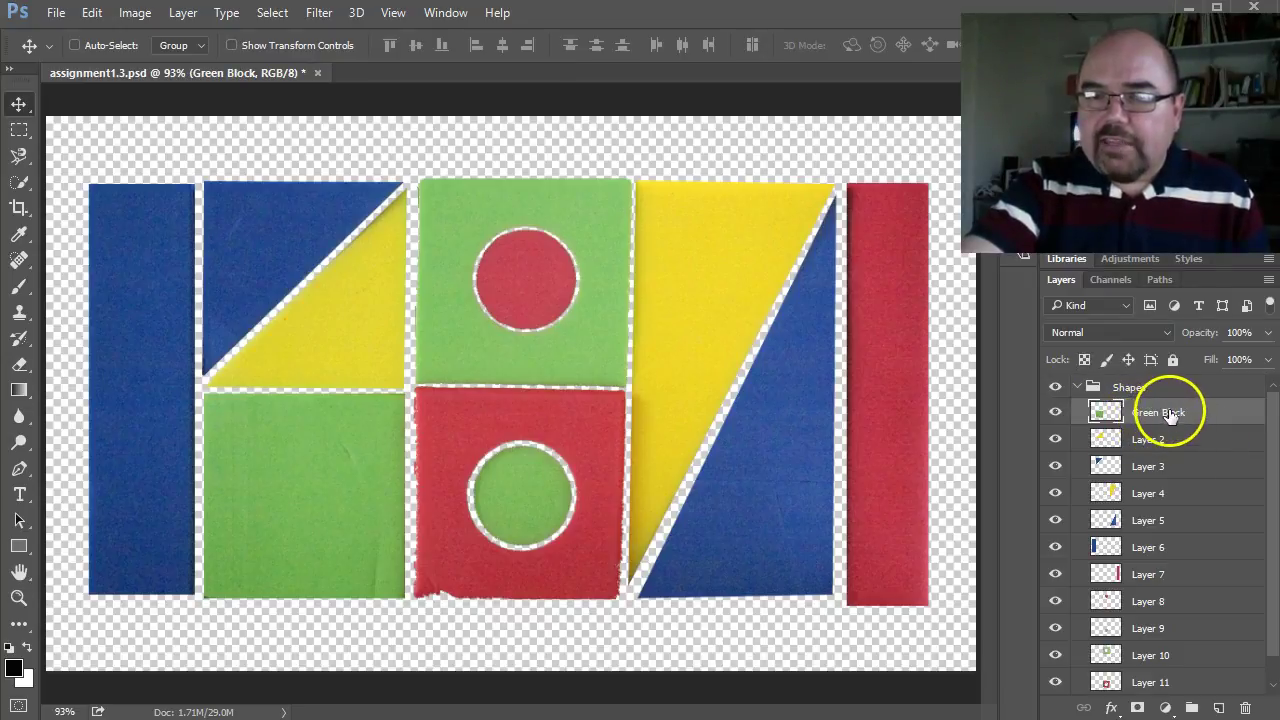
pyautogui.moveTo(1153, 418); pyautogui.dragTo(1136, 664)
pyautogui.scroll(-1, 1071, 563)
pyautogui.moveTo(320, 500)
pyautogui.mouseDown()
pyautogui.moveTo(505, 433)
pyautogui.moveTo(775, 545)
pyautogui.moveTo(834, 523)
pyautogui.moveTo(434, 506)
pyautogui.moveTo(335, 515)
pyautogui.mouseUp()
pyautogui.scroll(1, 1210, 493)
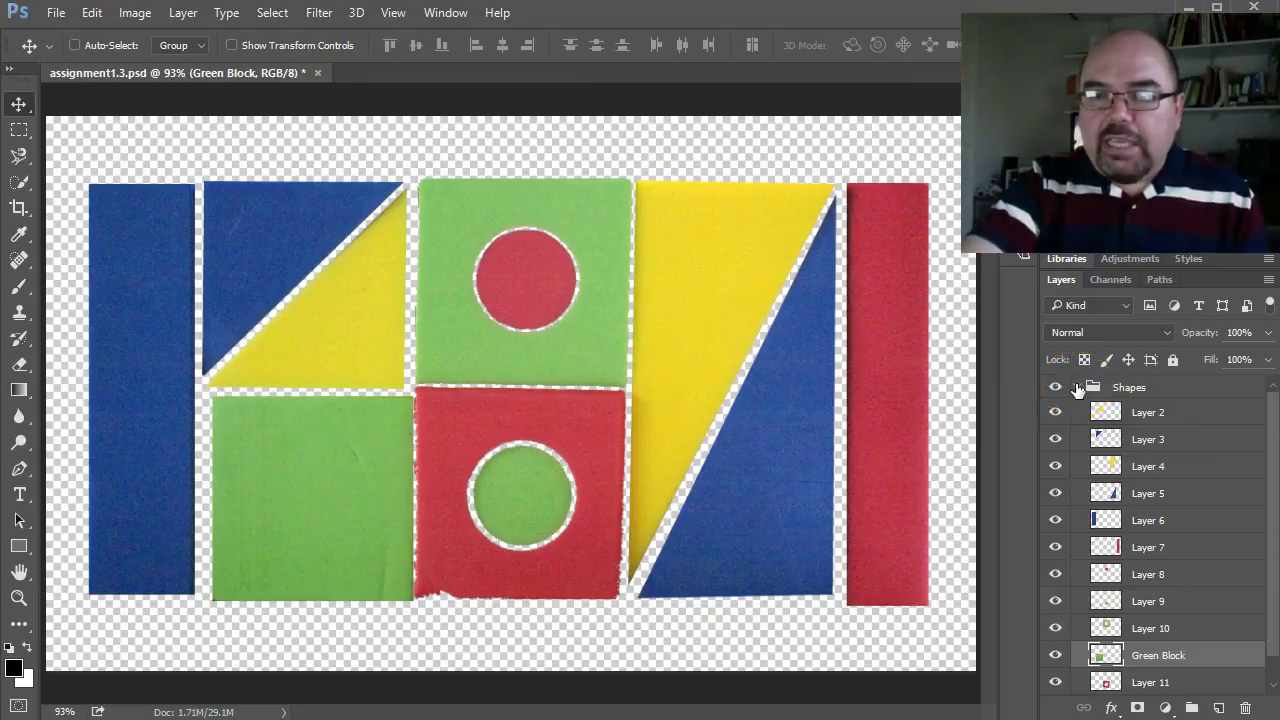
pyautogui.moveTo(1125, 650); pyautogui.dragTo(1082, 386)
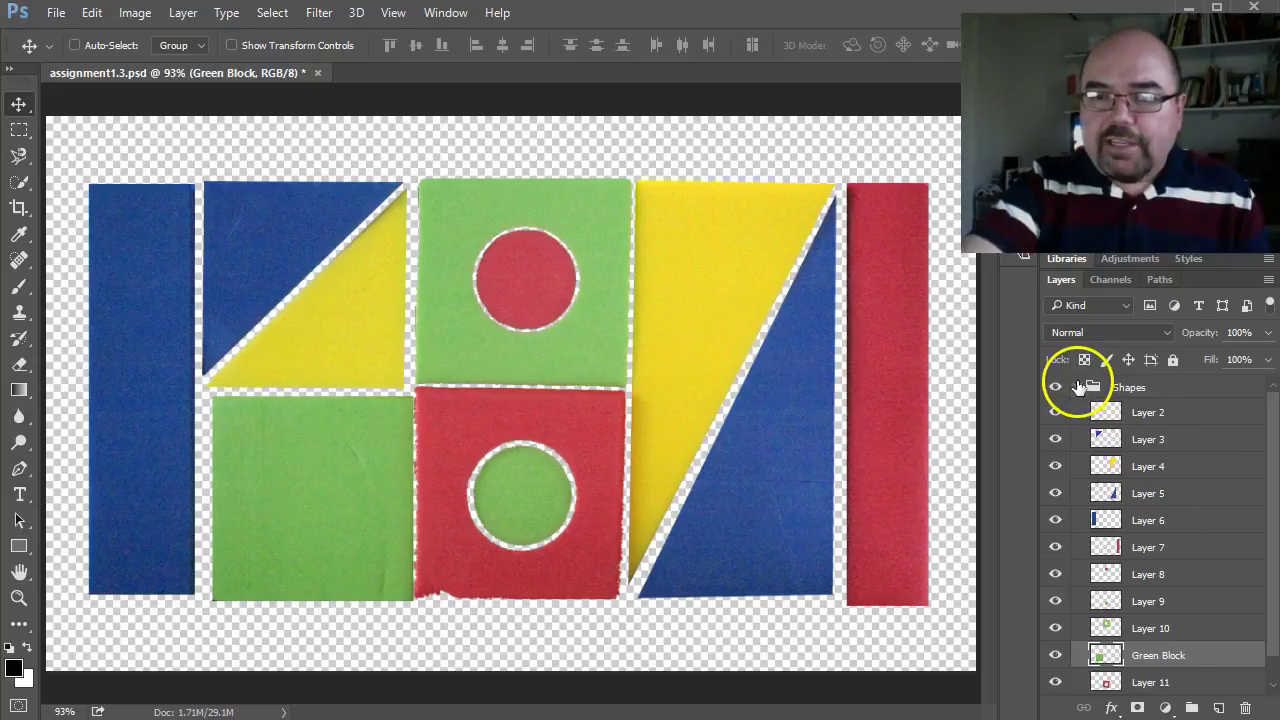
# Collapse and select the Shapes group, keep its name, and move all its blocks together slightly down the canvas.
pyautogui.click(1077, 387)
pyautogui.click(1130, 390)
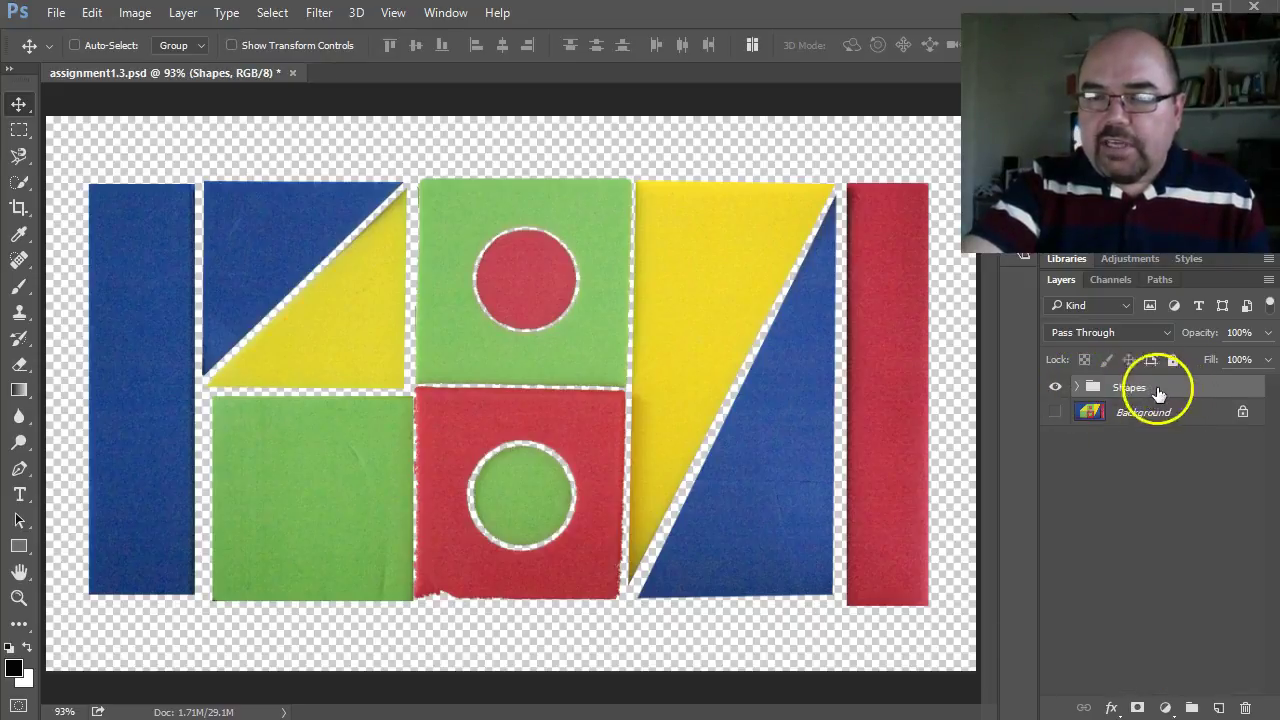
pyautogui.doubleClick(1131, 390)
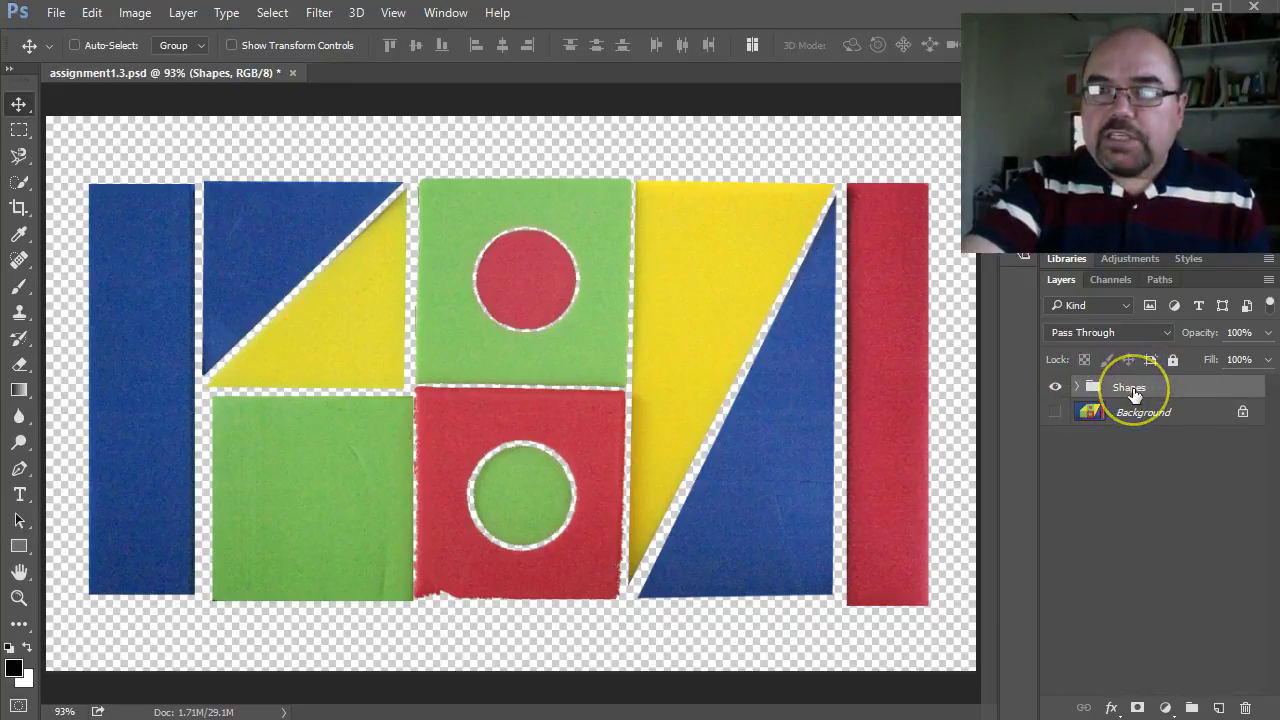
pyautogui.doubleClick(1148, 392)
pyautogui.press('Return')
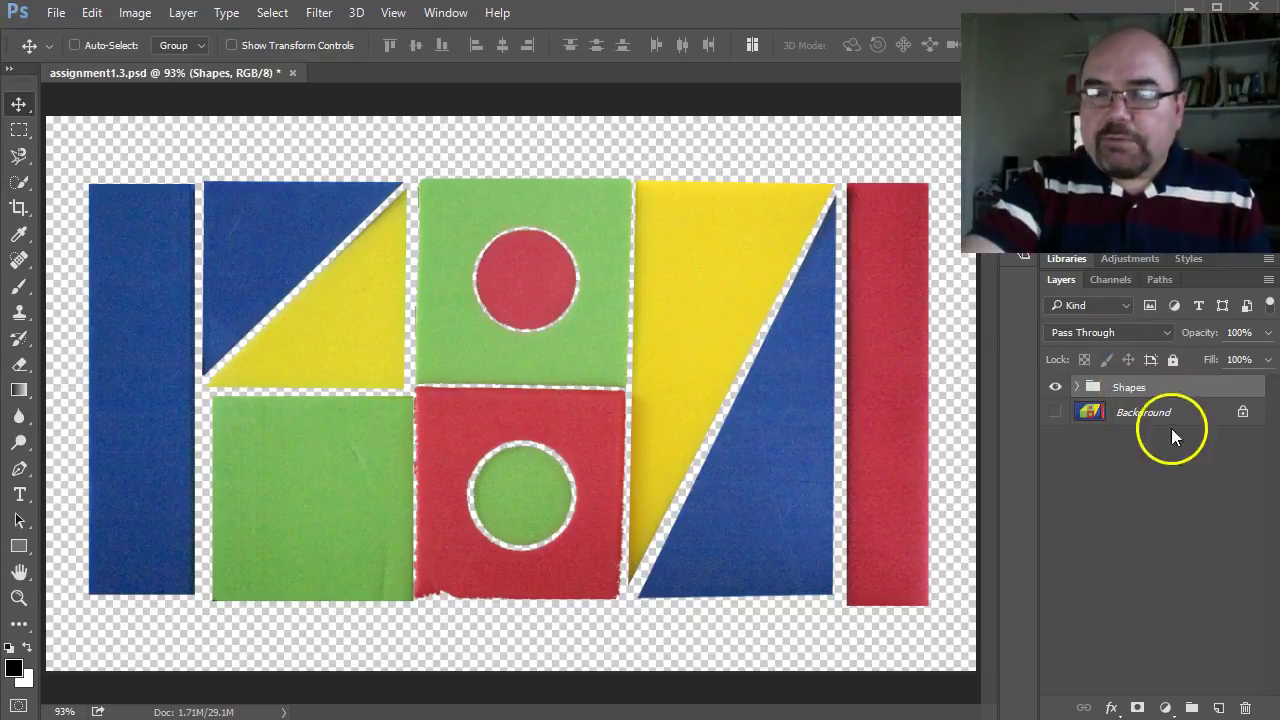
pyautogui.moveTo(563, 354)
pyautogui.mouseDown()
pyautogui.moveTo(700, 437)
pyautogui.moveTo(503, 360)
pyautogui.moveTo(586, 366)
pyautogui.moveTo(547, 352)
pyautogui.moveTo(565, 362)
pyautogui.mouseUp()
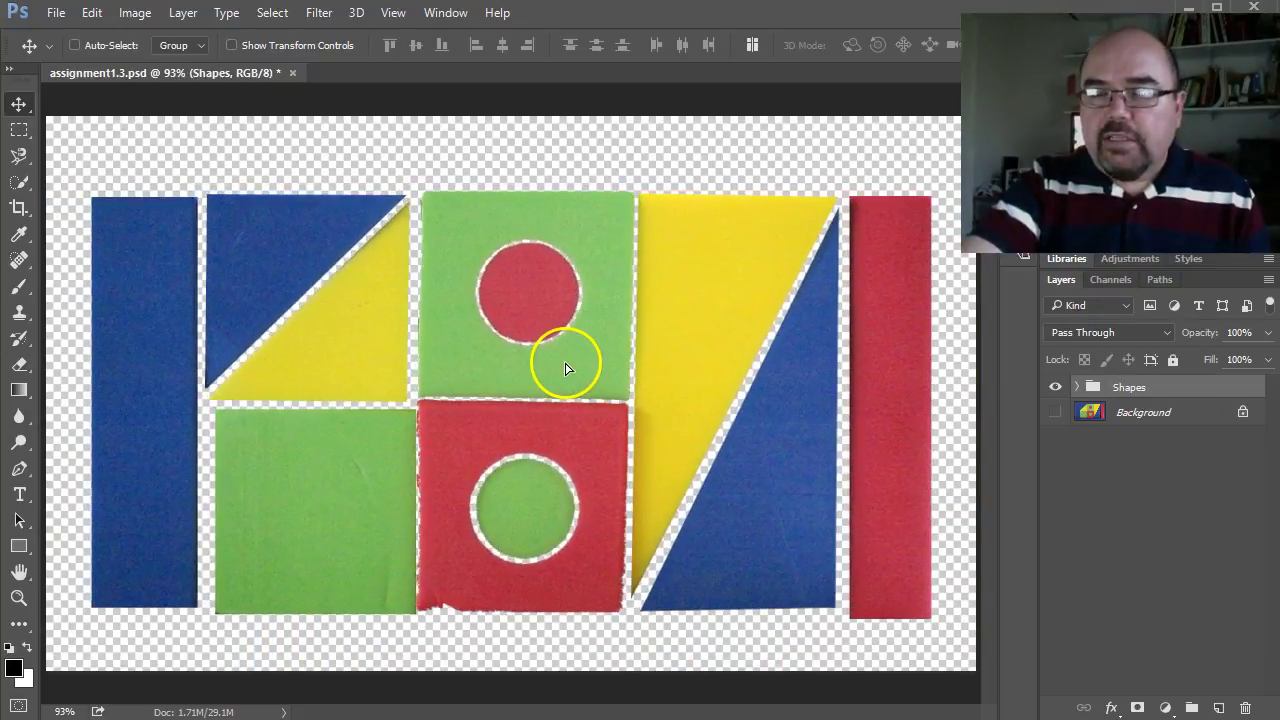
pyautogui.click(557, 314)
pyautogui.click(284, 240)
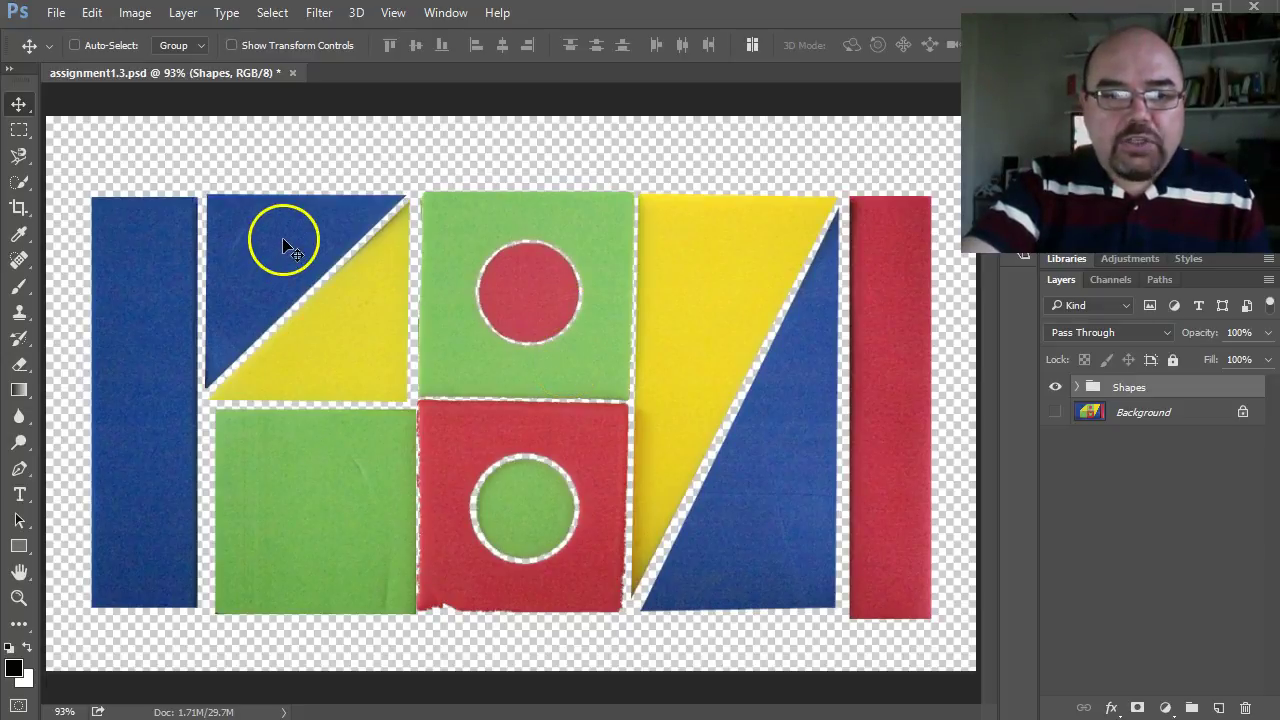
pyautogui.click(645, 290)
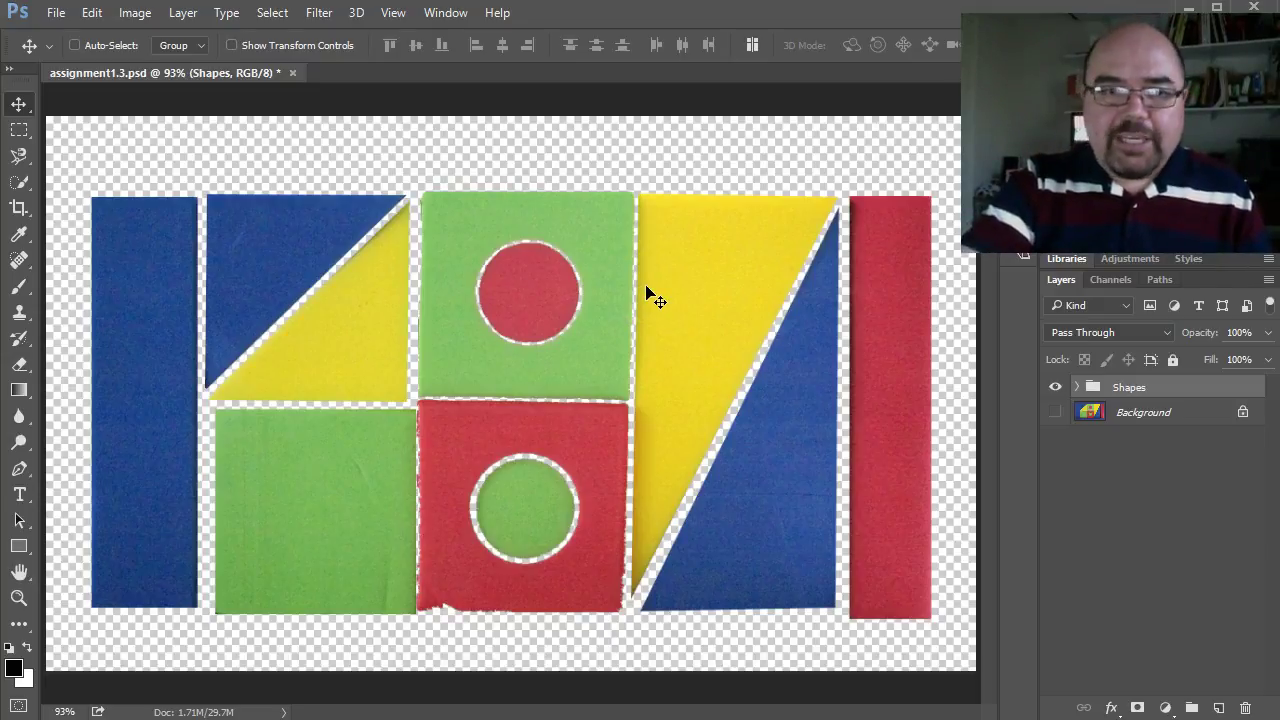
pyautogui.click(705, 238)
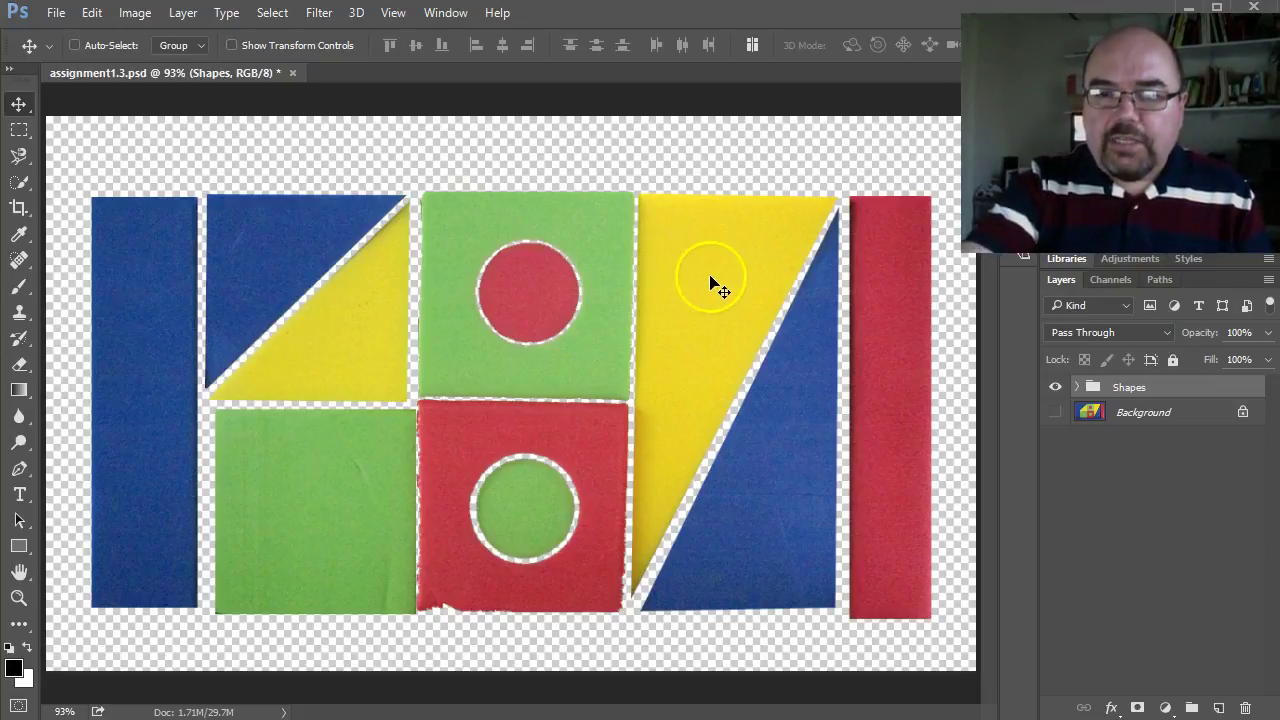
pyautogui.click(502, 313)
pyautogui.click(438, 343)
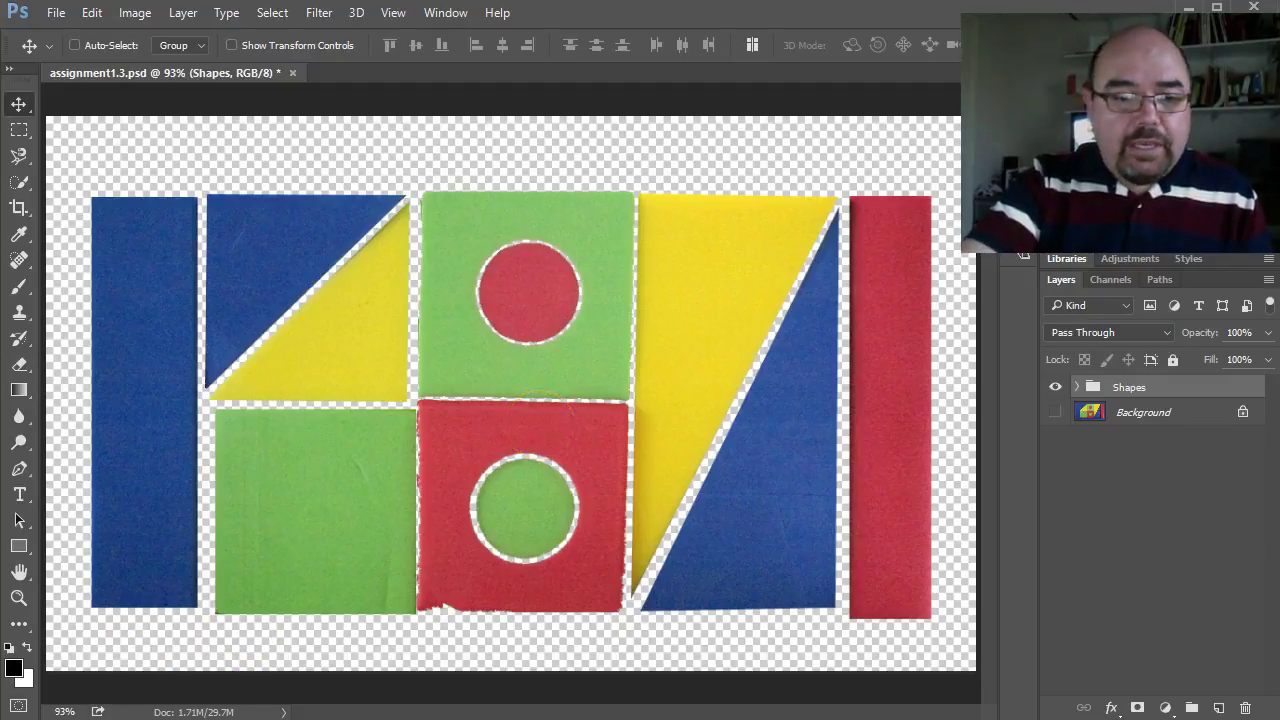
# Switch to the browser and open the #slack link in the Blackboard course menu.
pyautogui.click(115, 705)
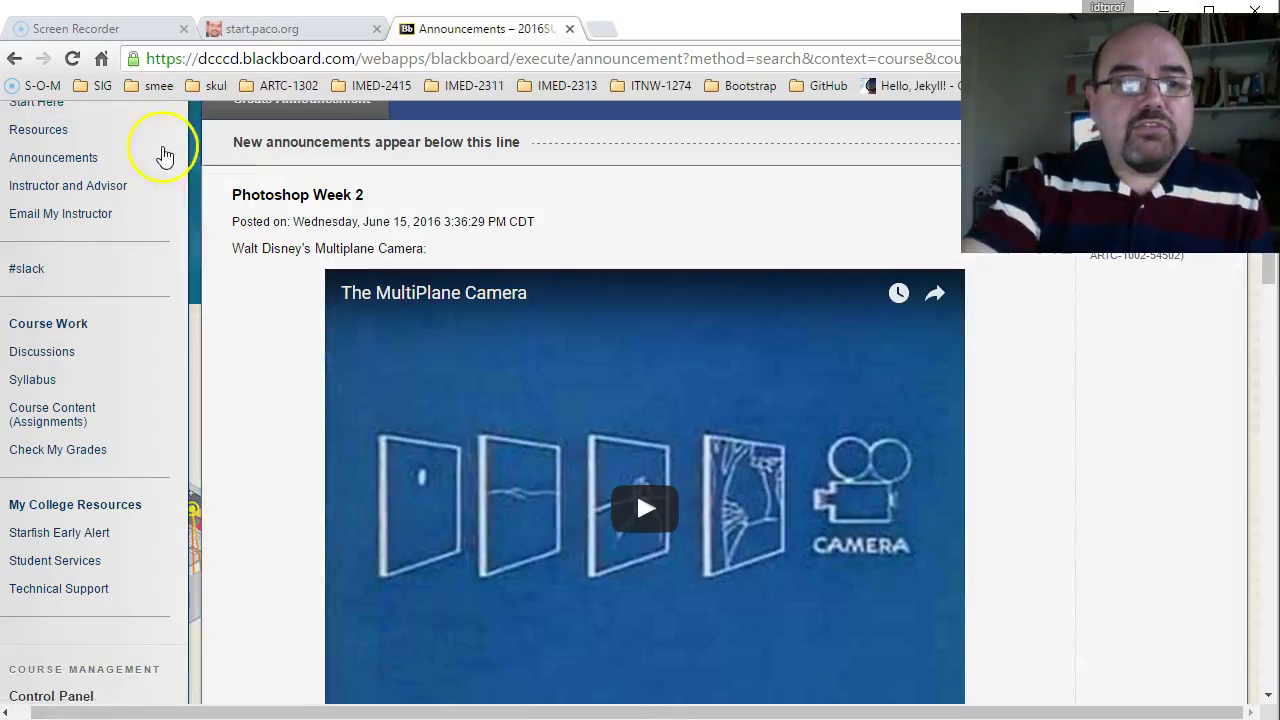
pyautogui.scroll(3, 97, 250)
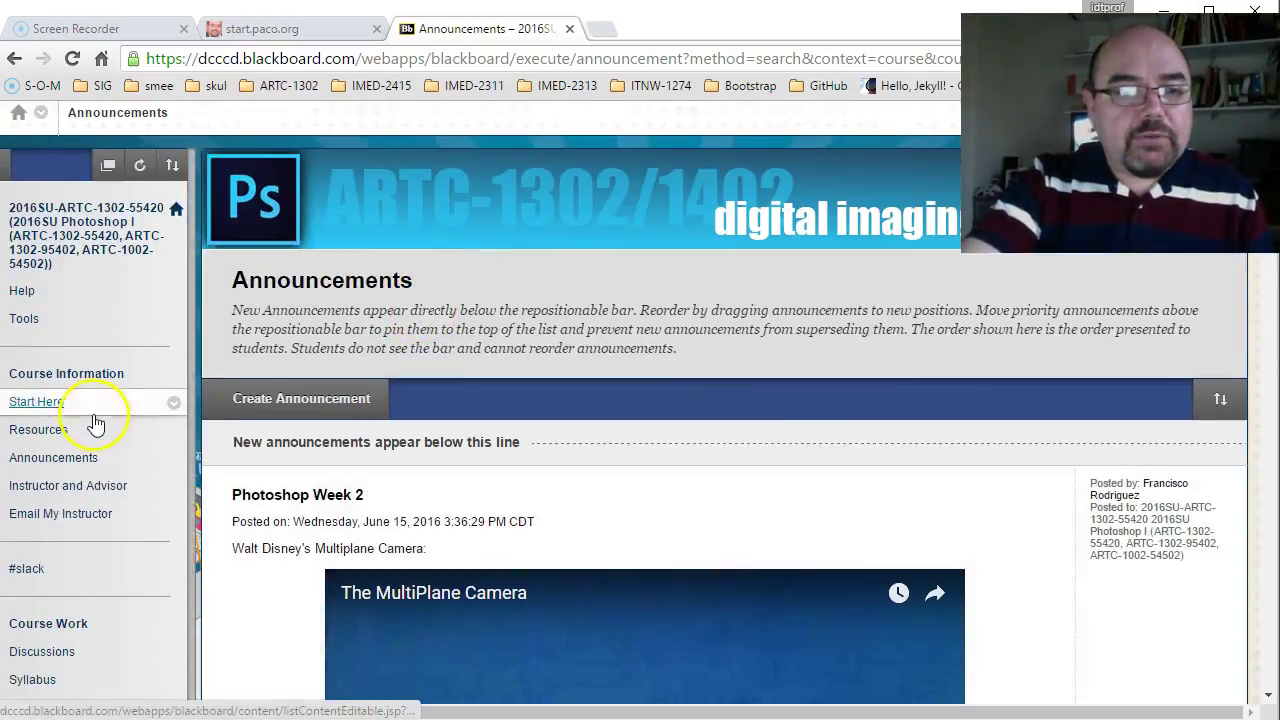
pyautogui.click(25, 578)
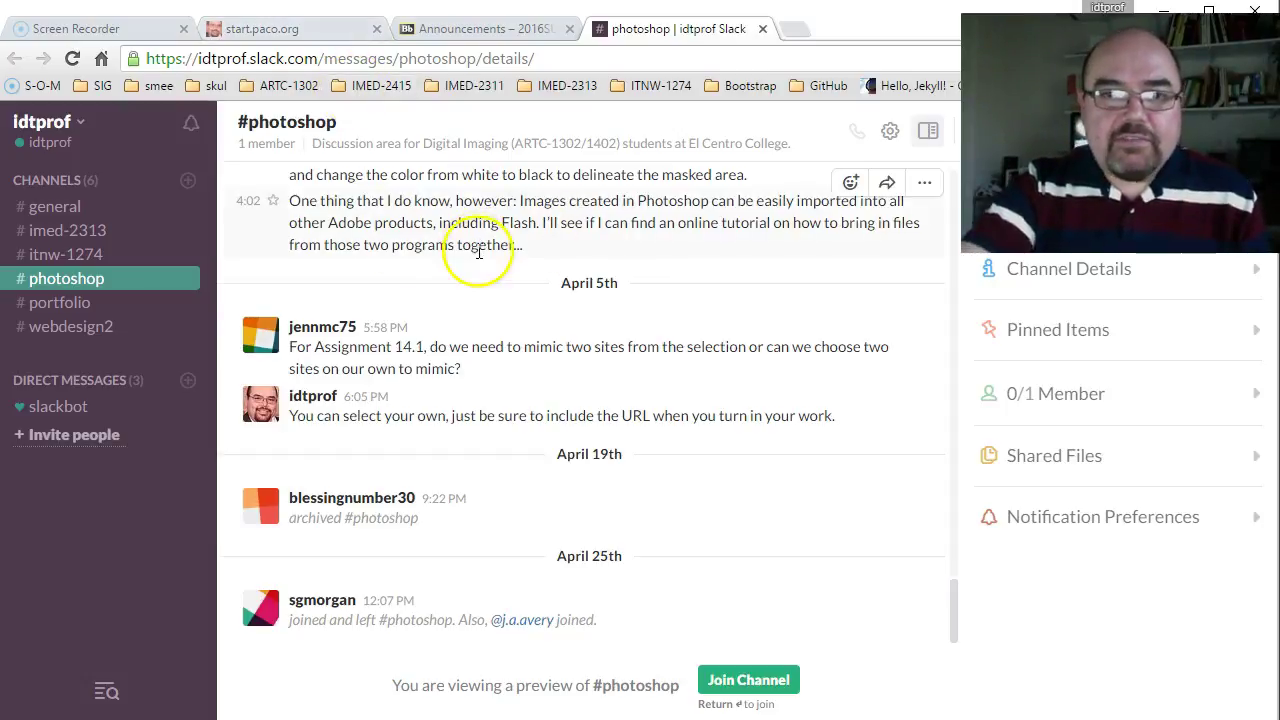
# Look through the older posts in Slack's #photoshop channel and examine the shared assignment04 block compositions.
pyautogui.scroll(15, 657, 290)
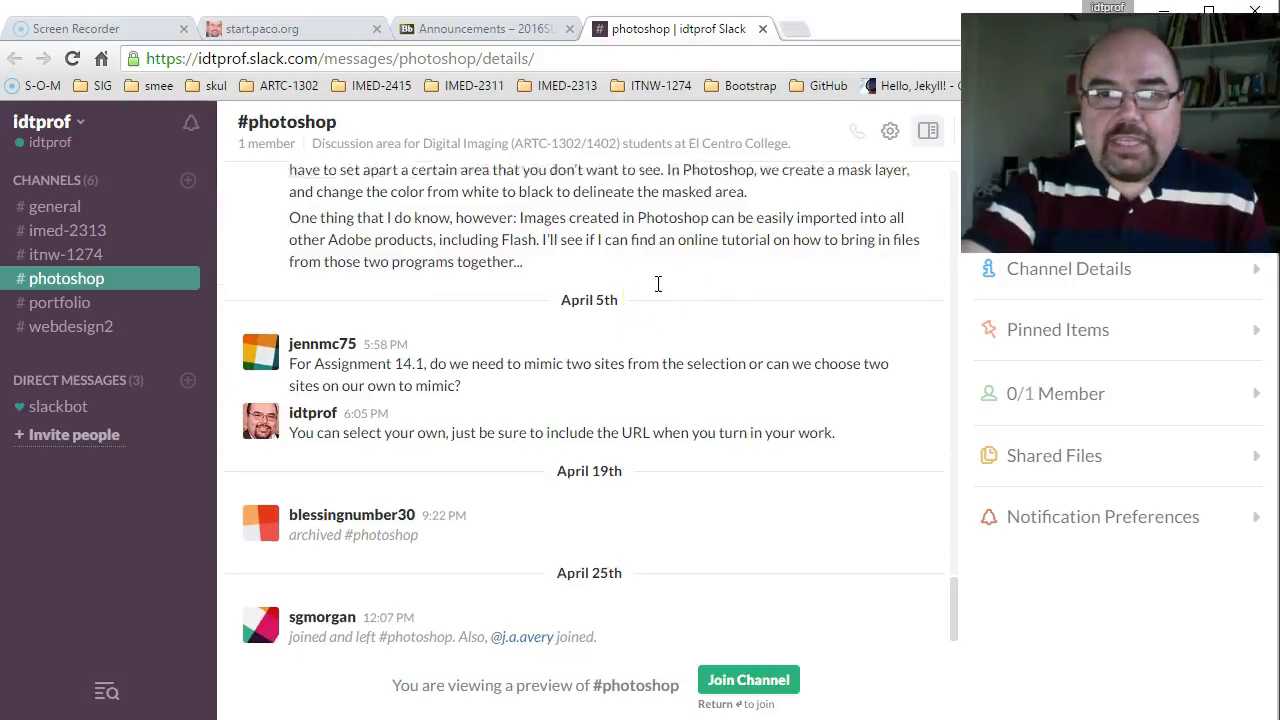
pyautogui.scroll(8, 657, 286)
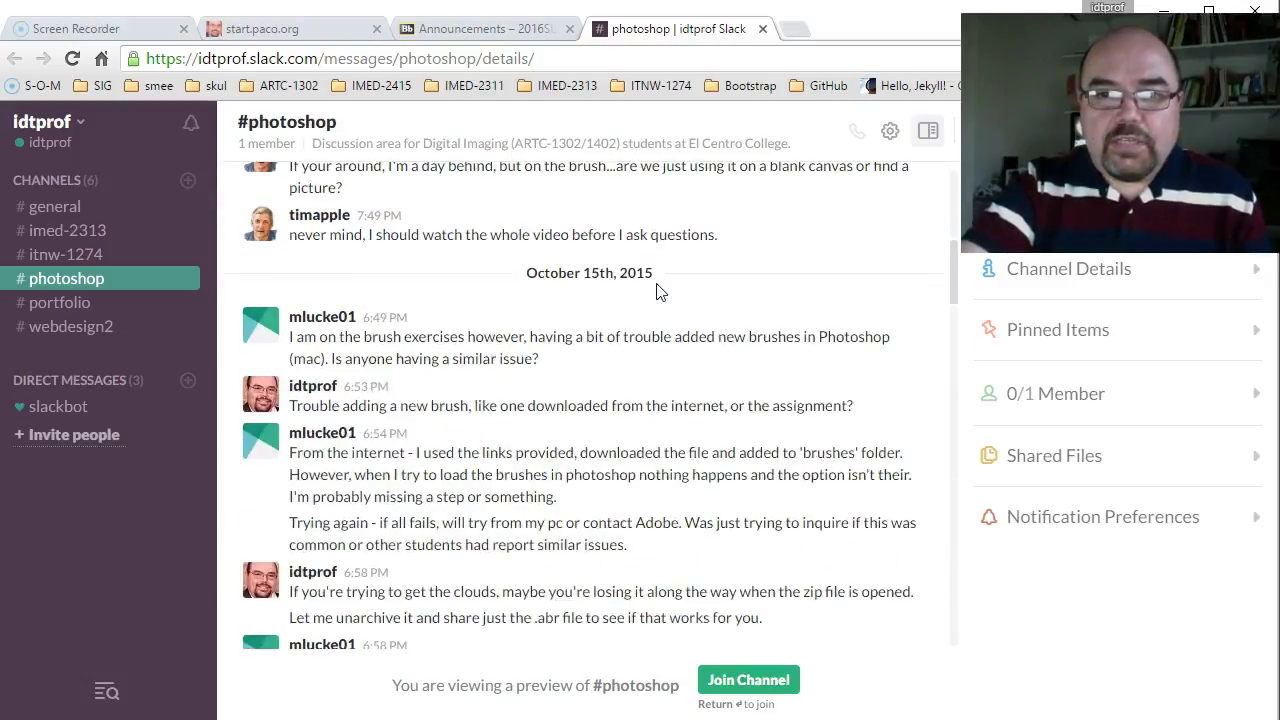
pyautogui.scroll(10, 657, 290)
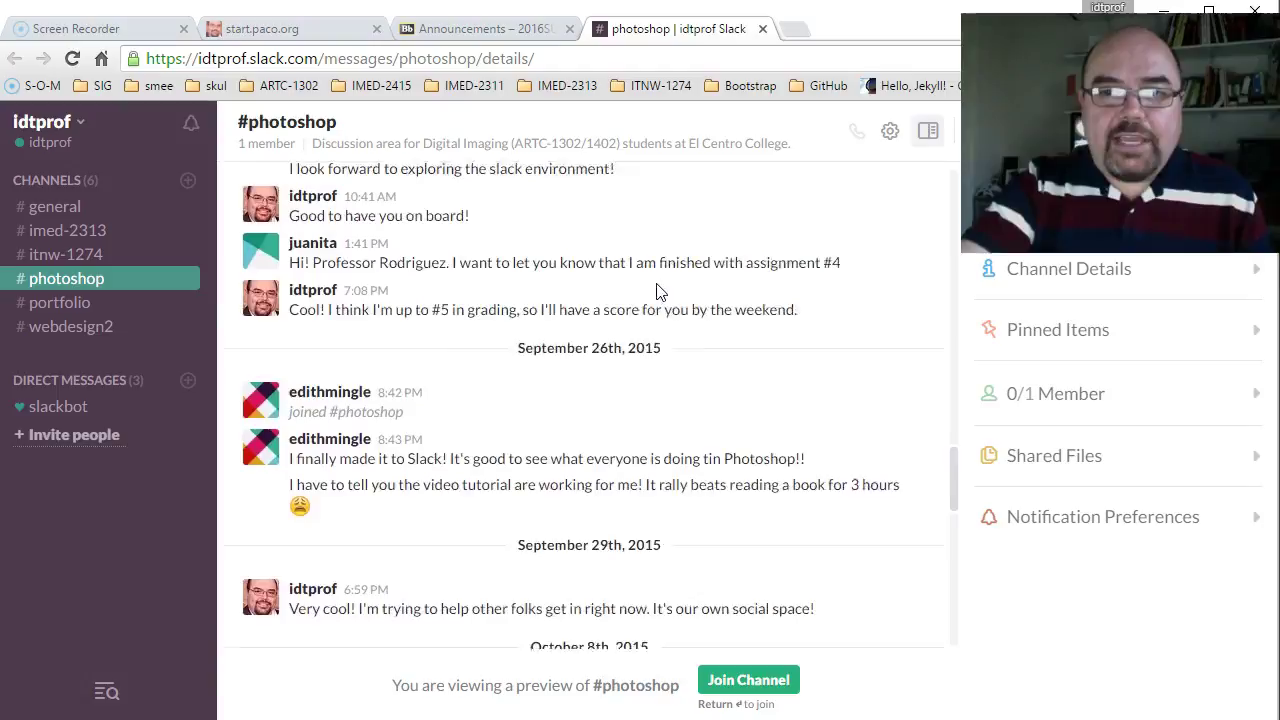
pyautogui.scroll(10, 657, 292)
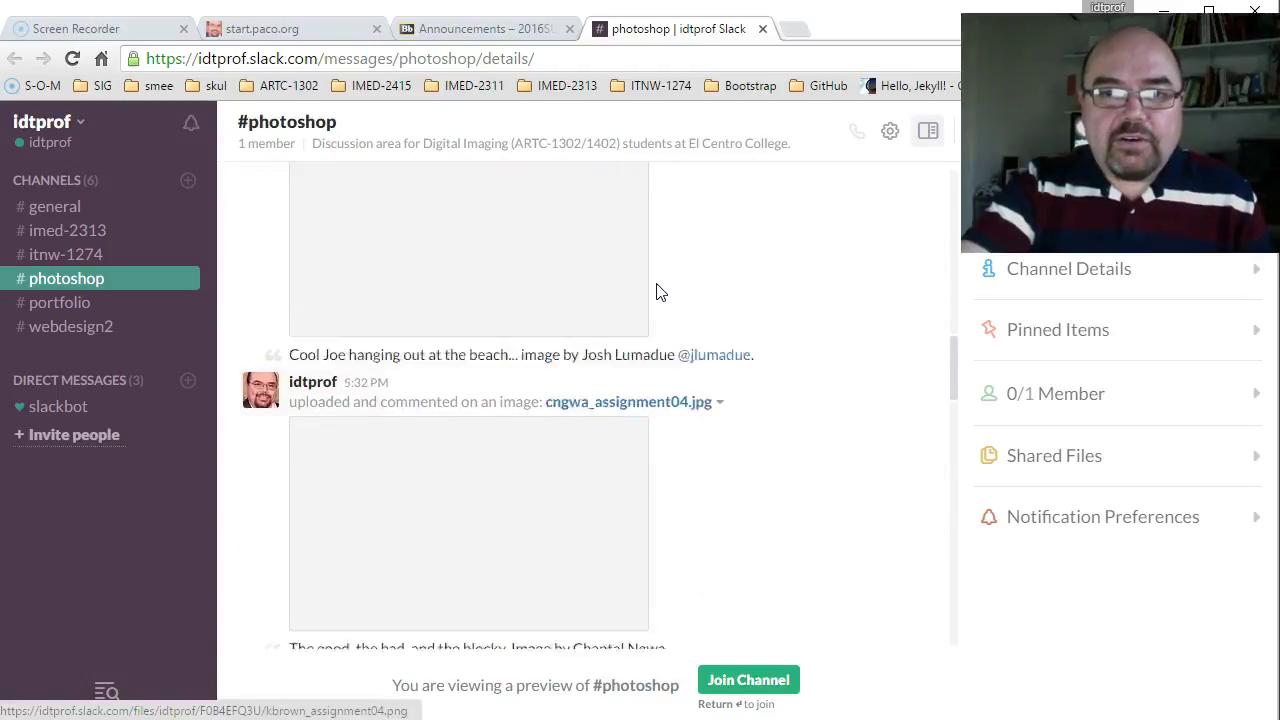
pyautogui.scroll(5, 657, 292)
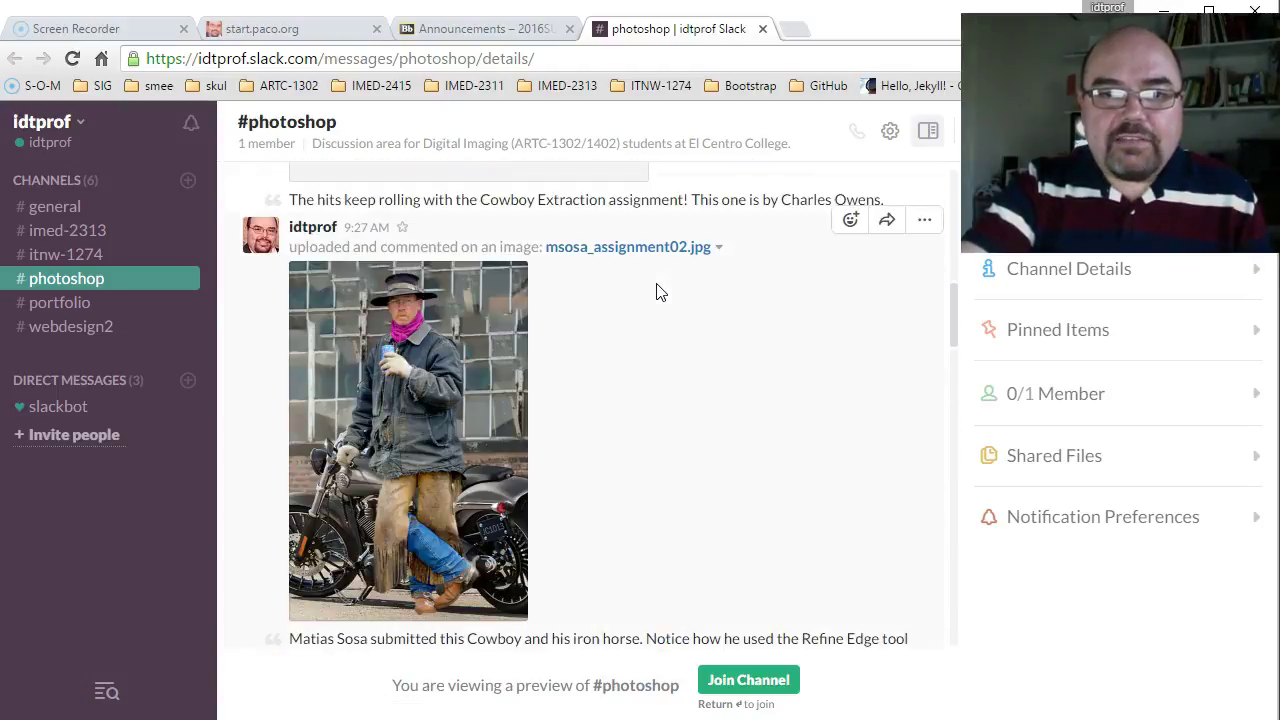
pyautogui.scroll(-15, 657, 292)
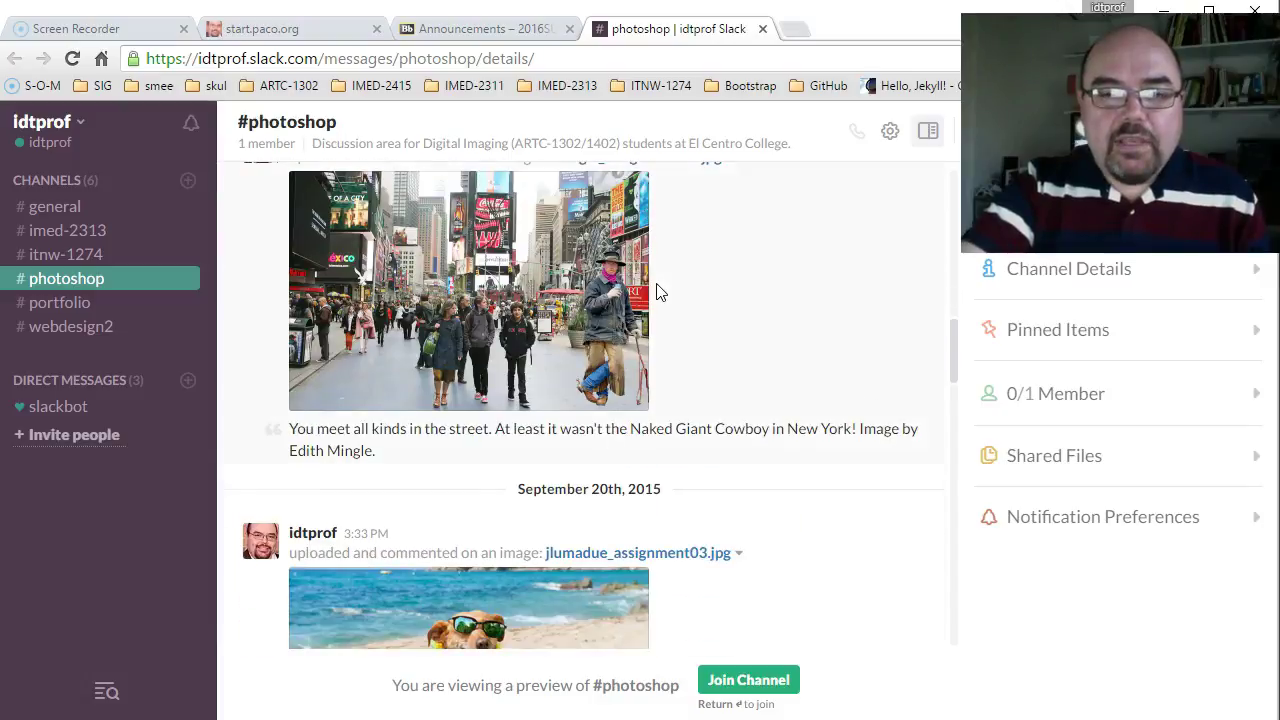
pyautogui.click(686, 294)
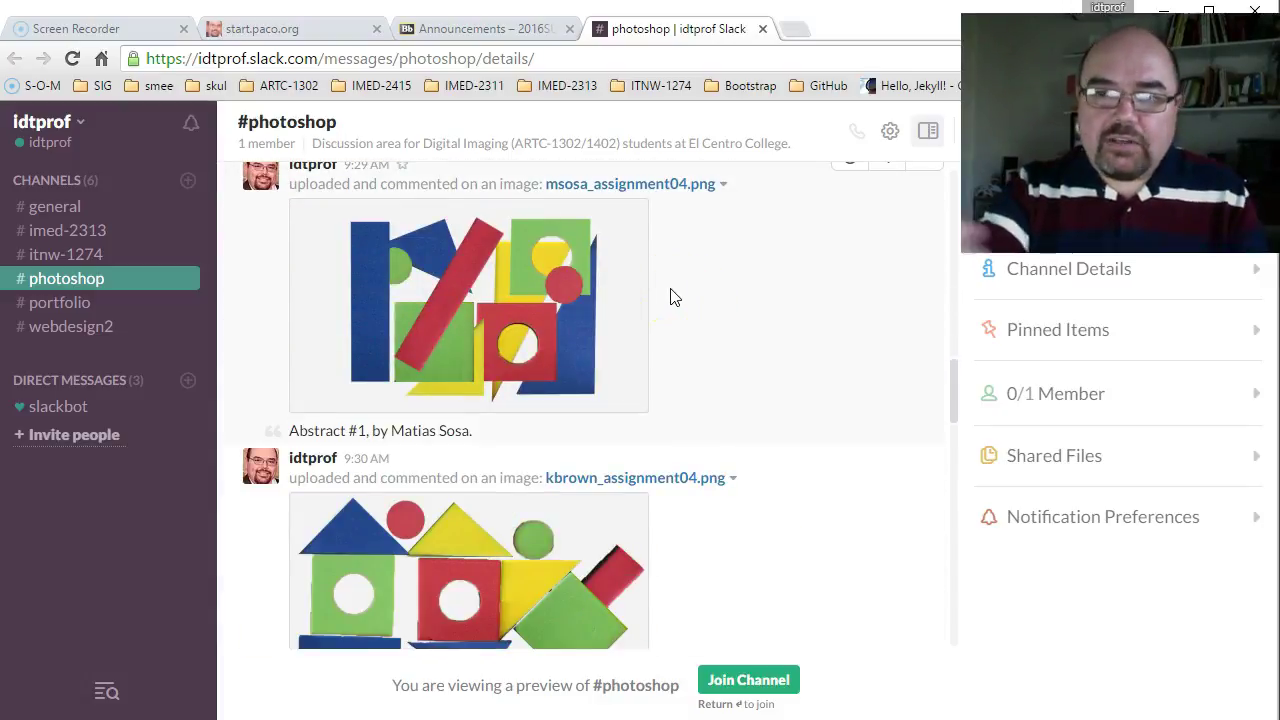
pyautogui.click(646, 289)
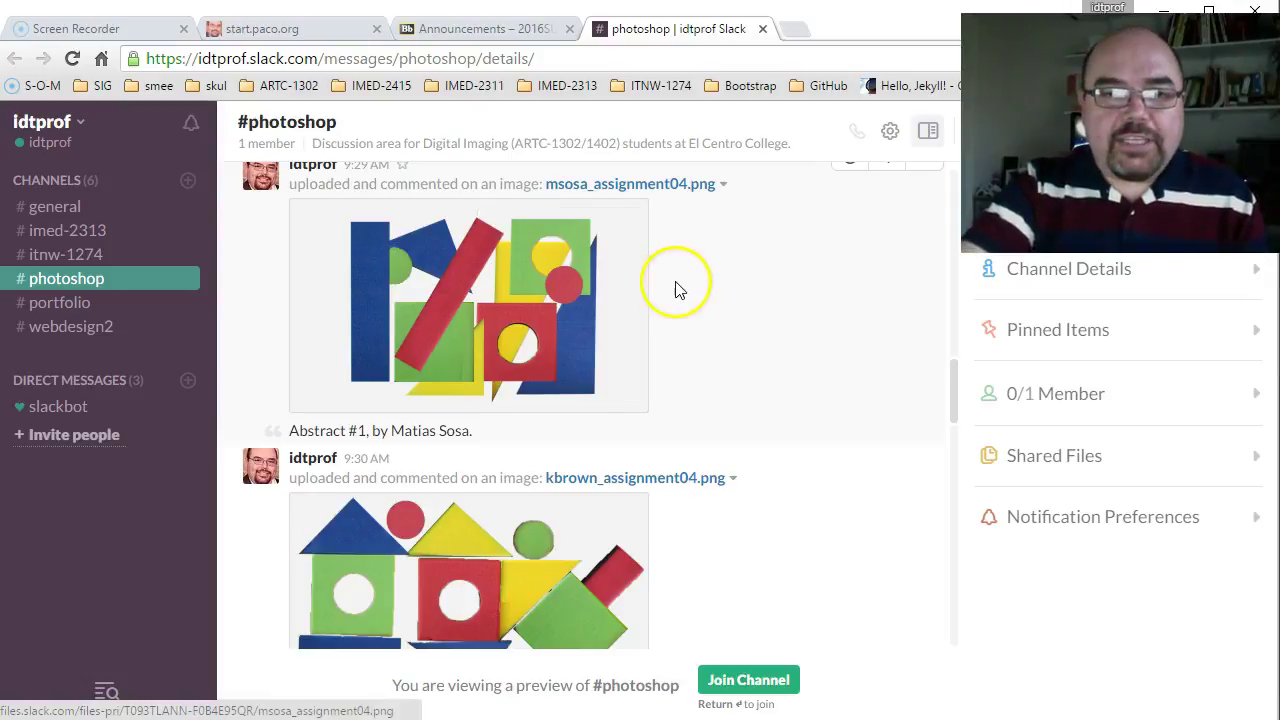
pyautogui.scroll(-5, 709, 287)
pyautogui.scroll(-15, 709, 287)
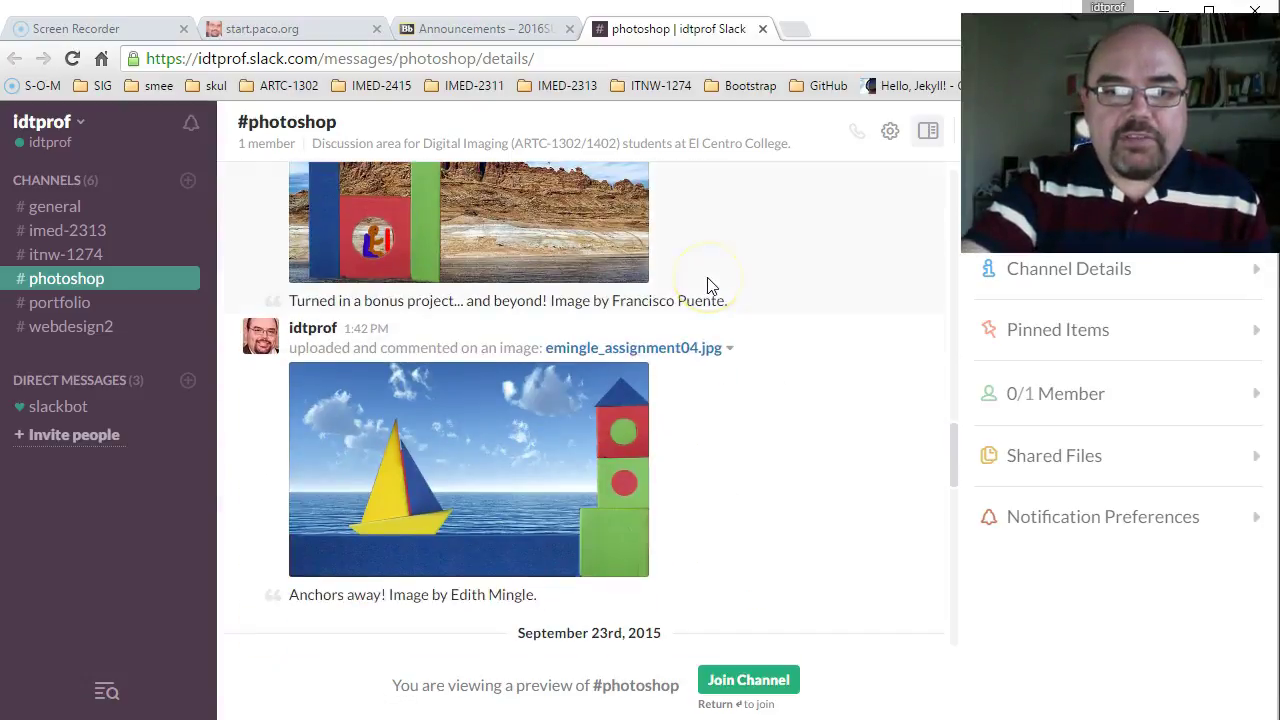
pyautogui.scroll(4, 709, 287)
pyautogui.scroll(3, 709, 287)
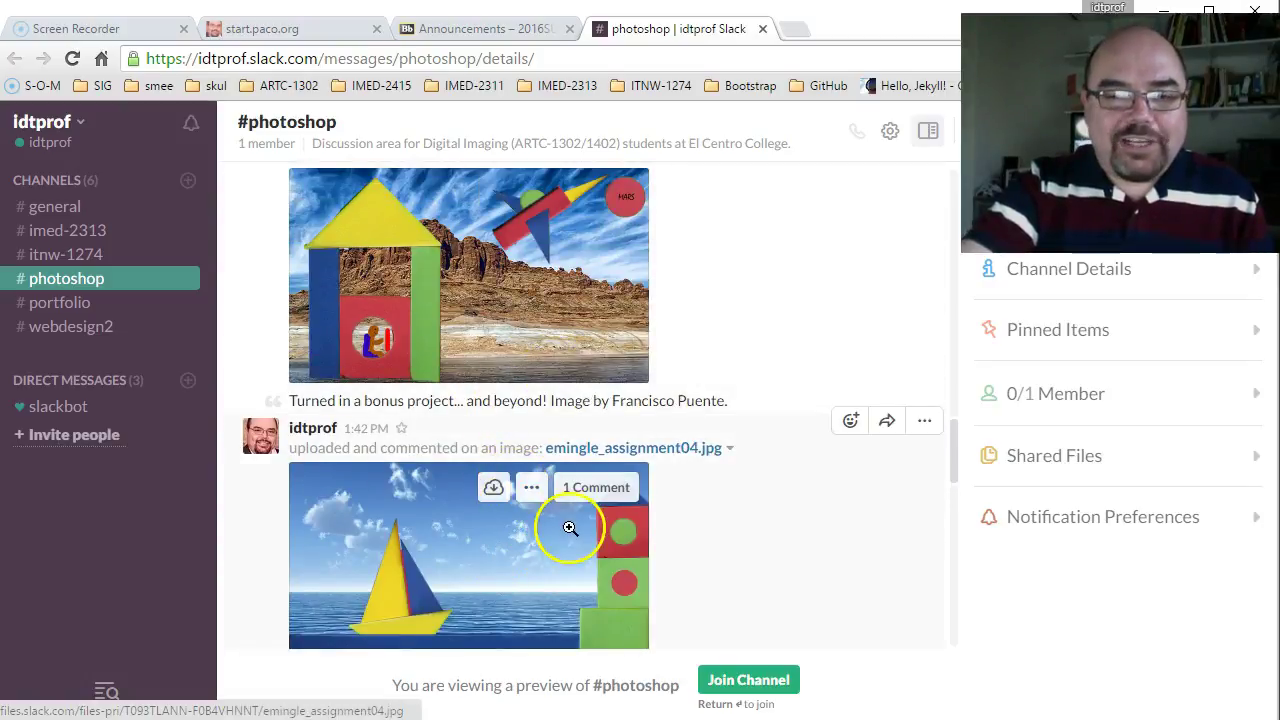
# Look through the newer posts in the #photoshop channel, down to the discussion about matching serif and sans serif fonts.
pyautogui.scroll(1, 530, 487)
pyautogui.scroll(-15, 525, 478)
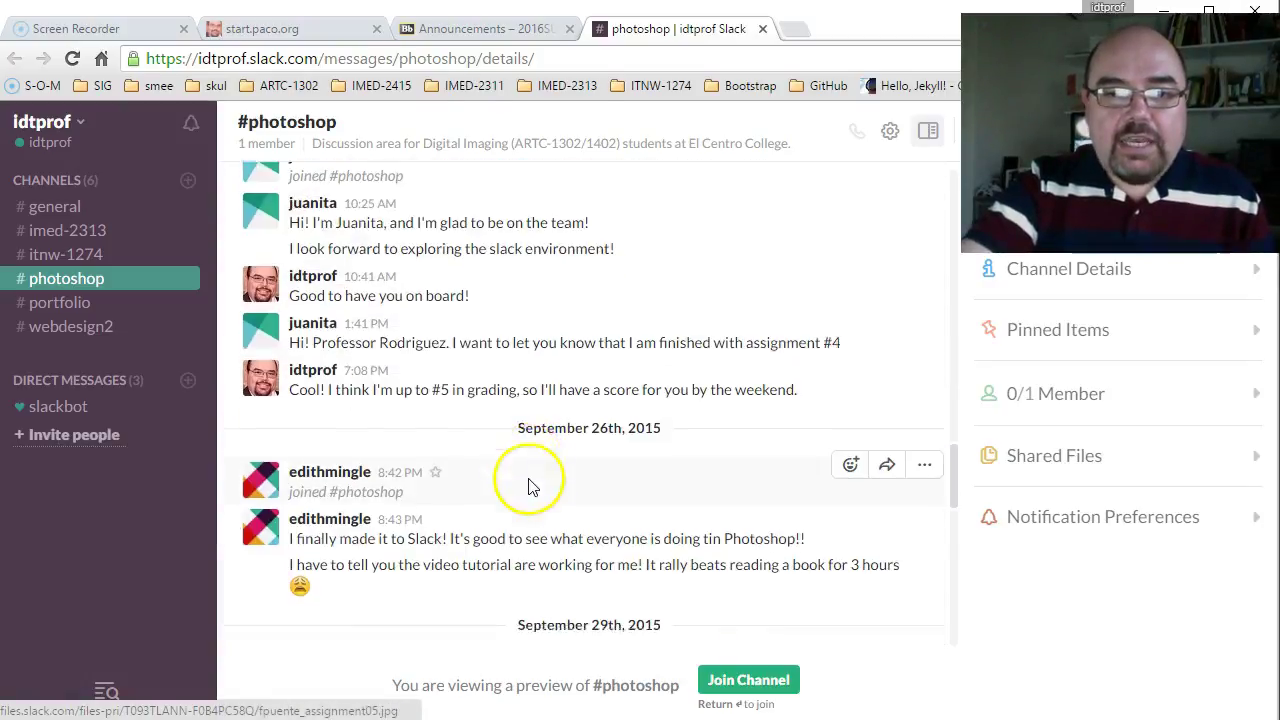
pyautogui.scroll(-5, 530, 478)
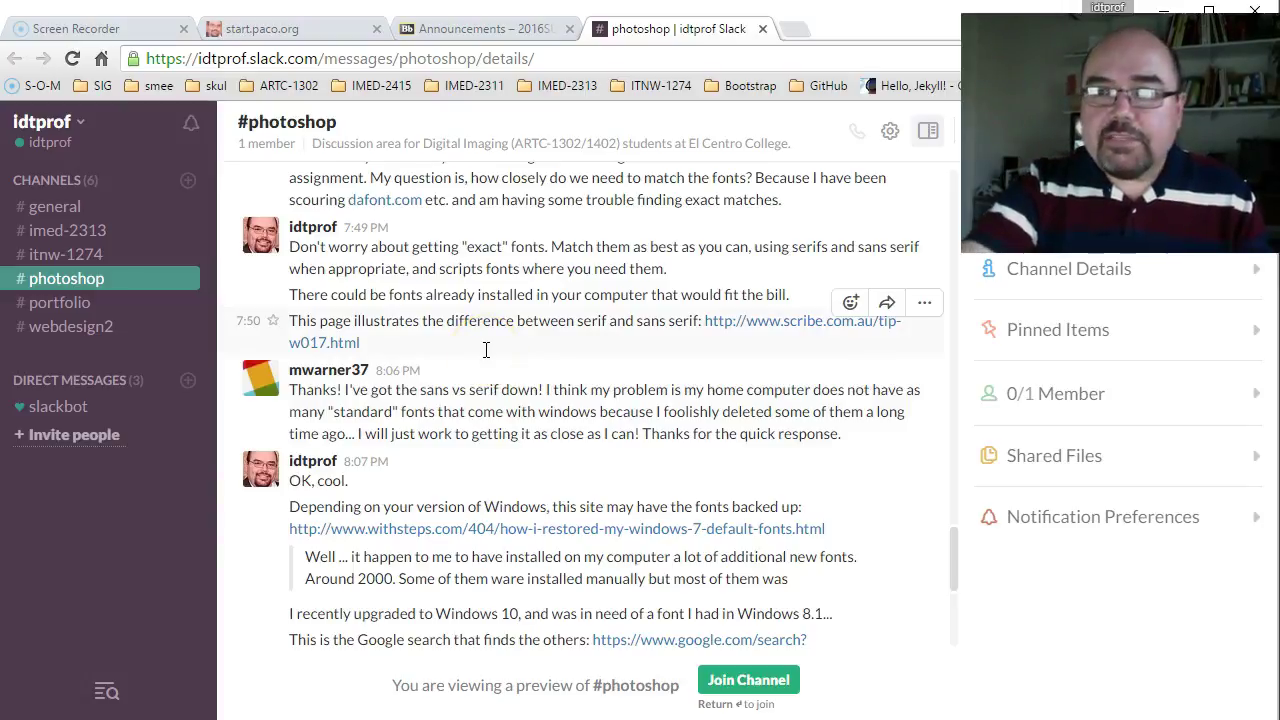
pyautogui.click(390, 303)
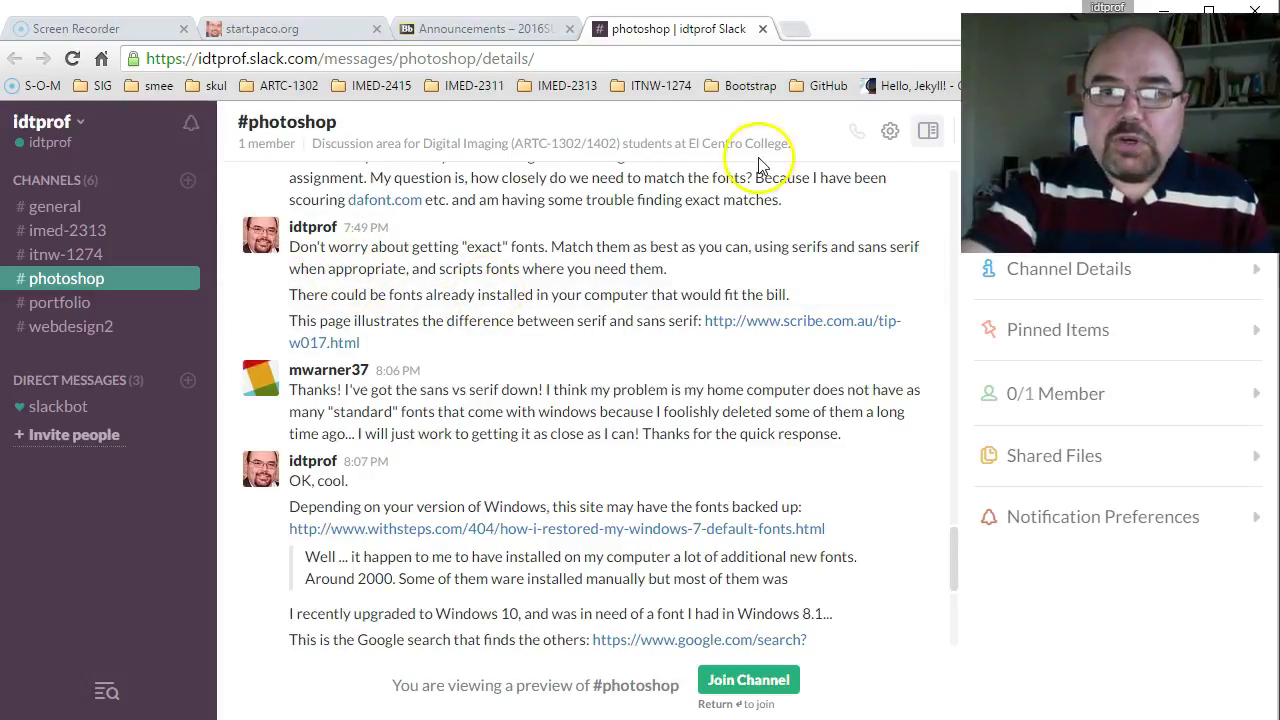
# Return to the Blackboard course, open its Discussions, and examine the forum descriptions including the Photoshop on Twitter example.
pyautogui.click(446, 32)
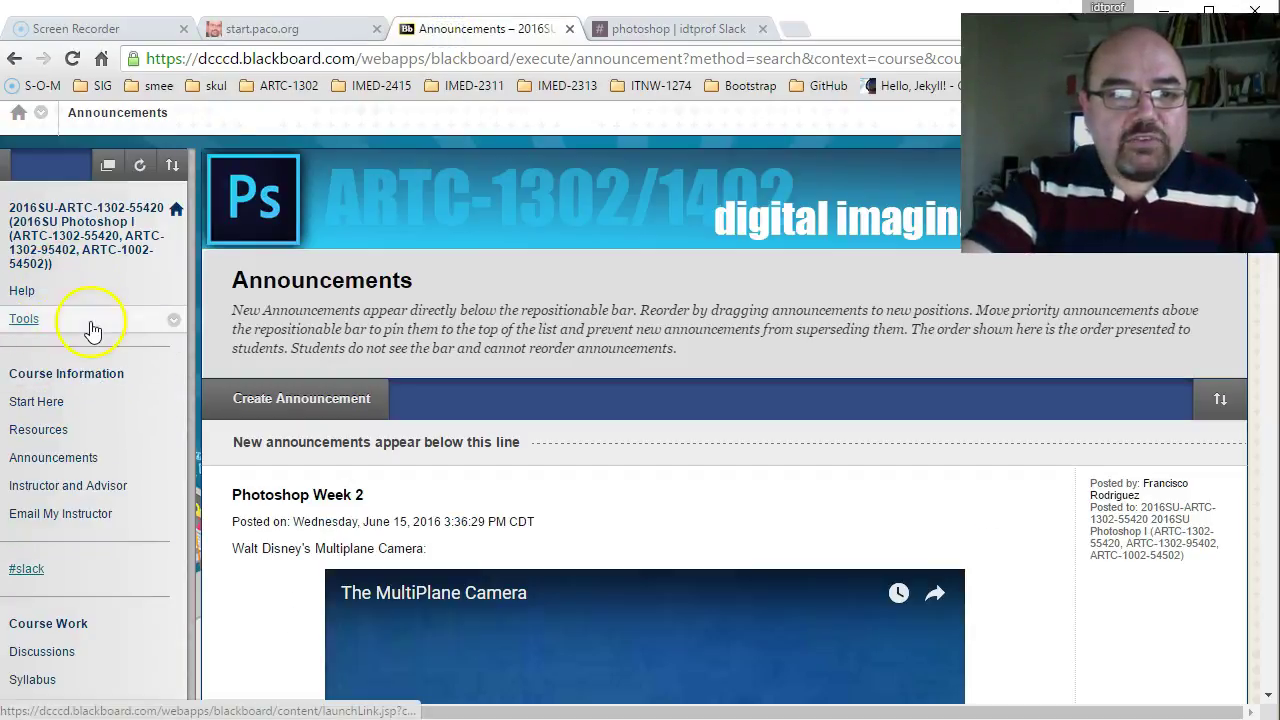
pyautogui.scroll(-3, 68, 340)
pyautogui.click(68, 353)
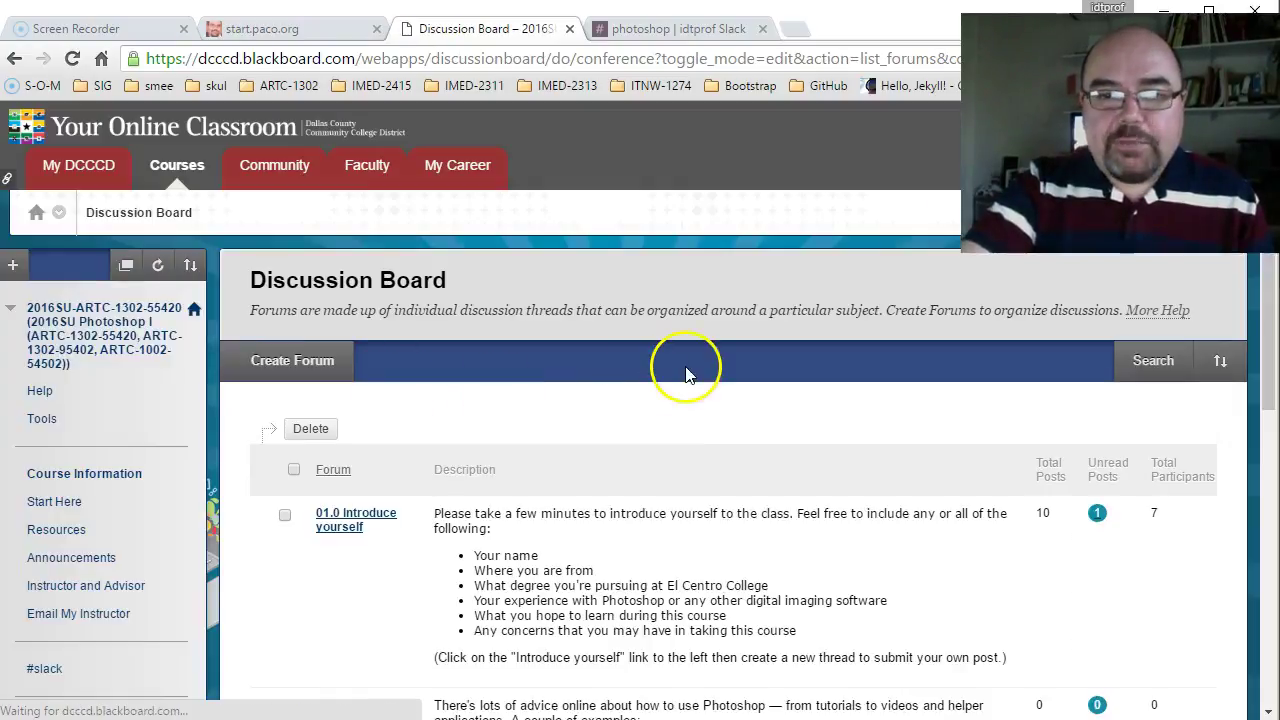
pyautogui.scroll(-6, 686, 368)
pyautogui.scroll(3, 686, 374)
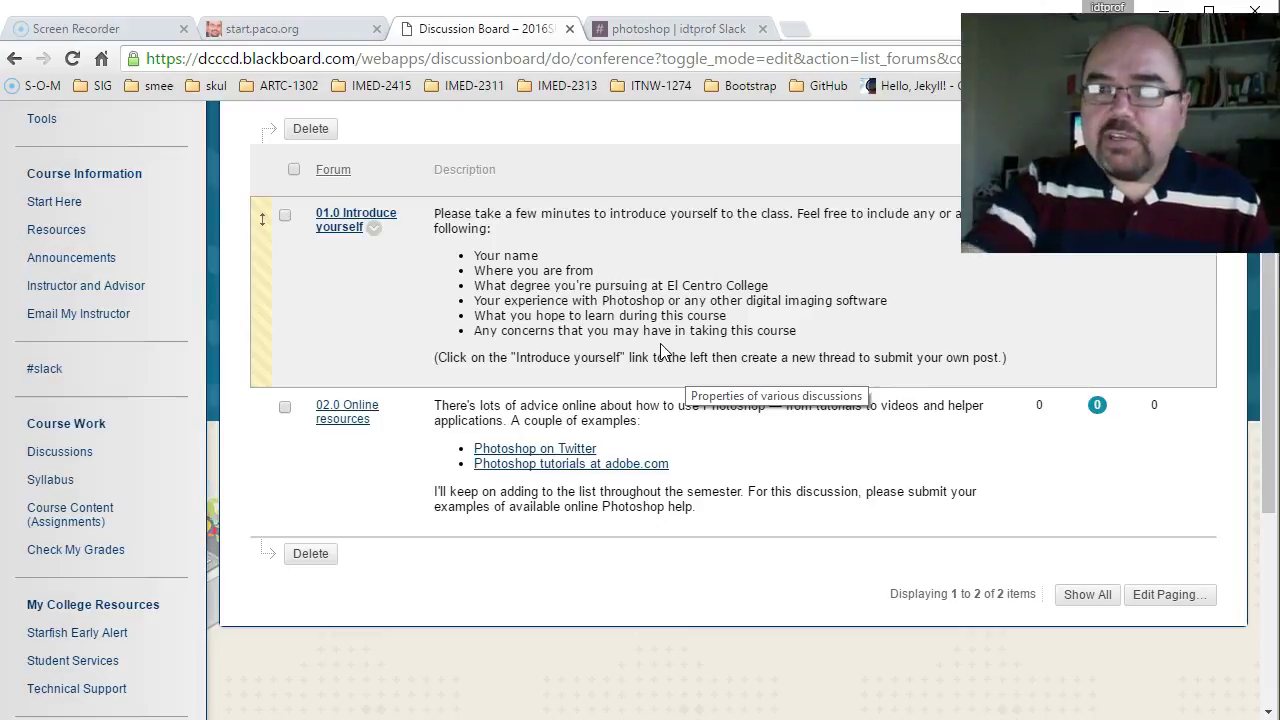
pyautogui.click(572, 441)
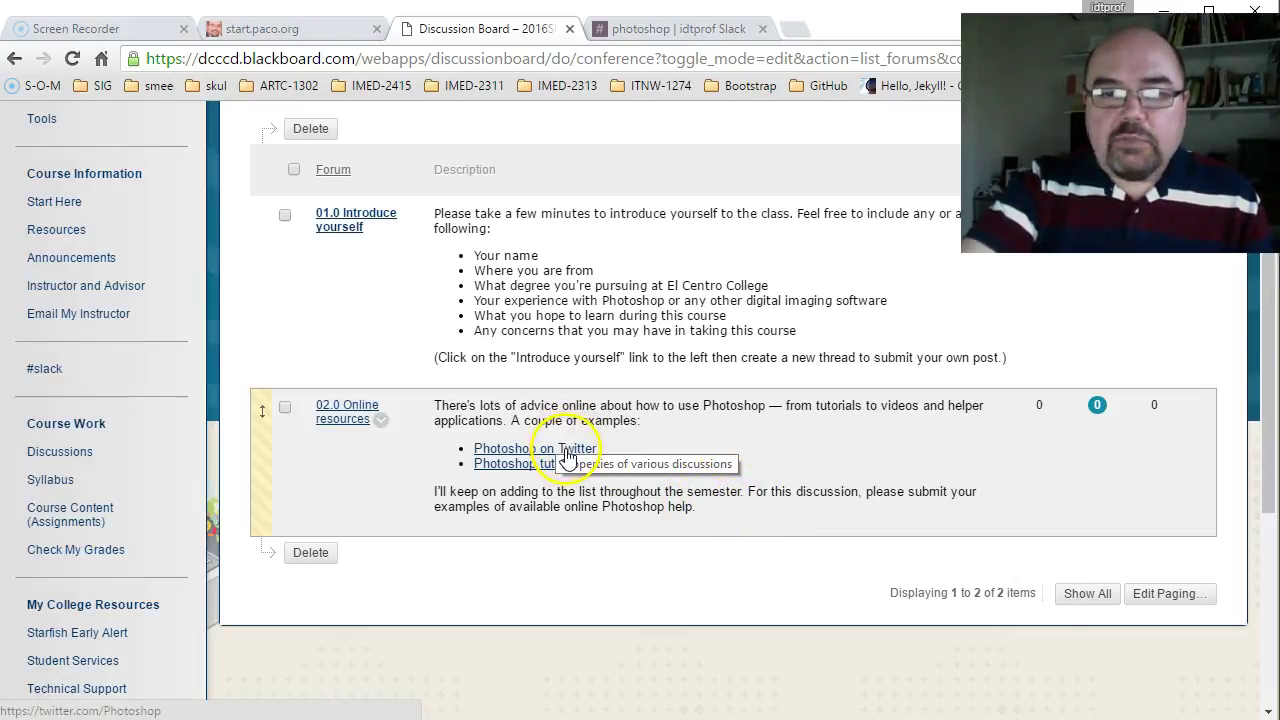
# Open twitter.com/search-home in a new browser tab.
pyautogui.click(793, 28)
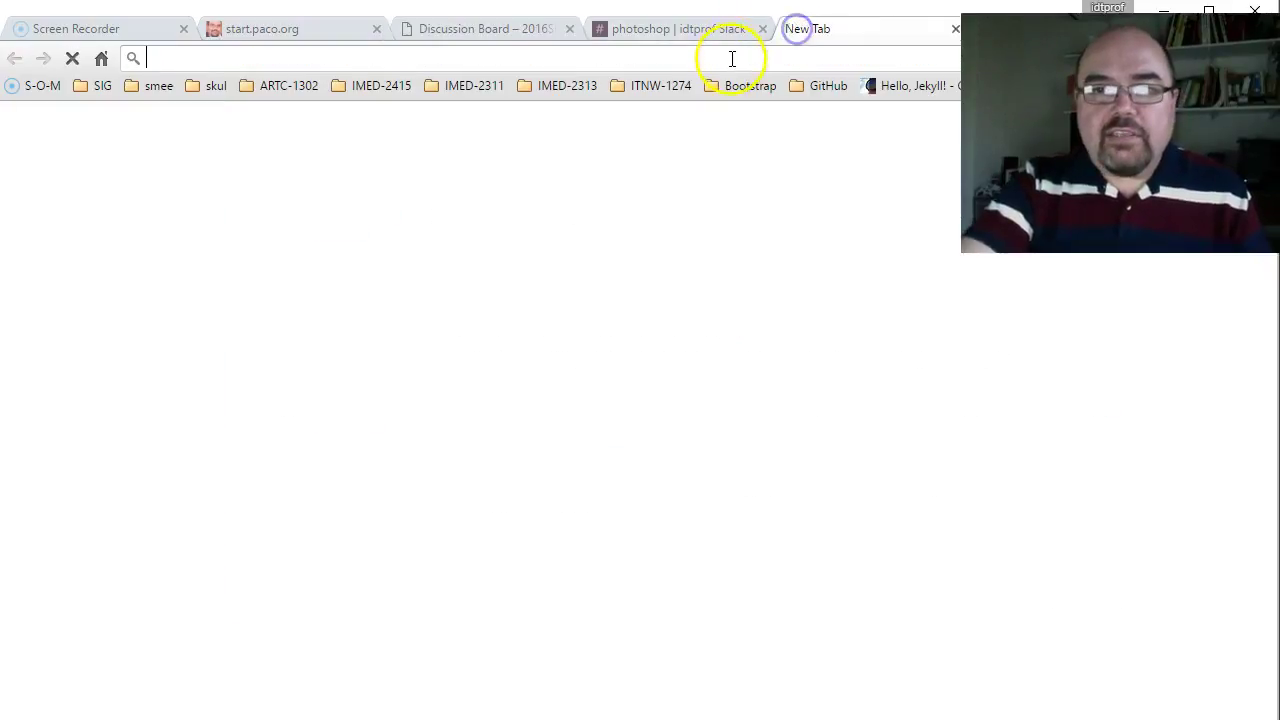
pyautogui.write('search-home')
pyautogui.press('Return')
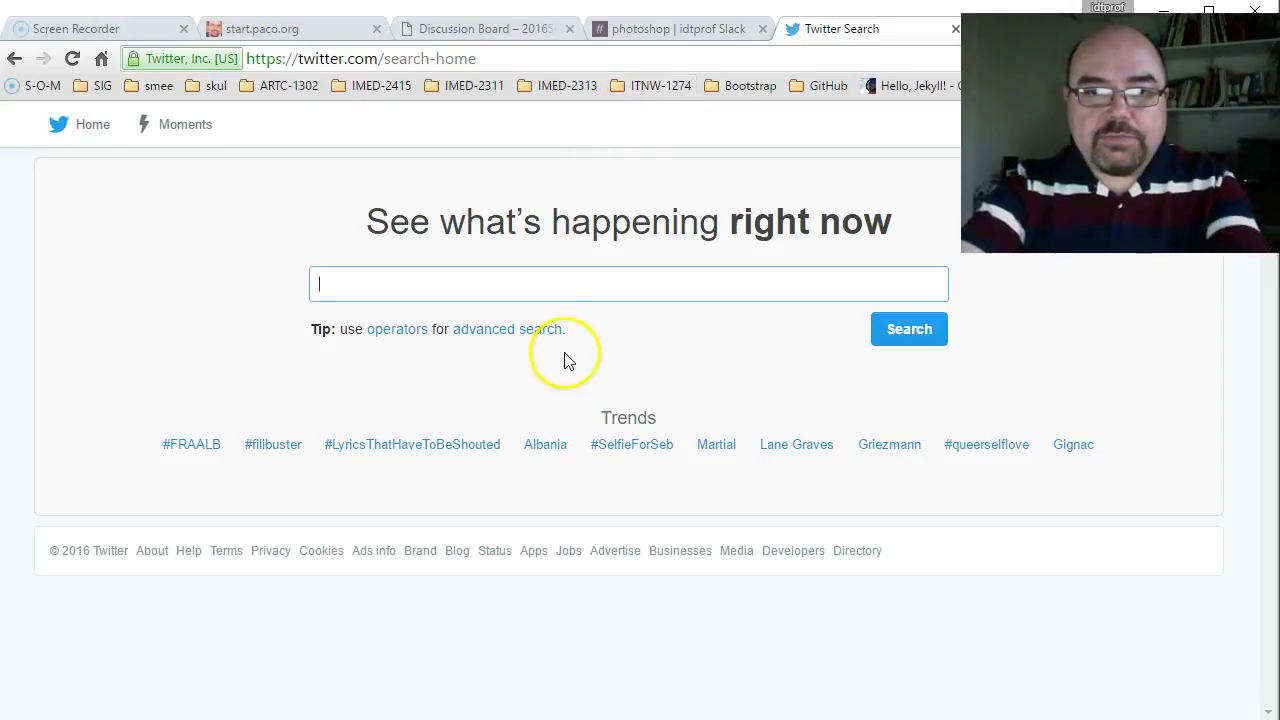
# Search Twitter for photoshop and open the Photoshop Gurus account from the suggested accounts.
pyautogui.click(525, 289)
pyautogui.write('ph')
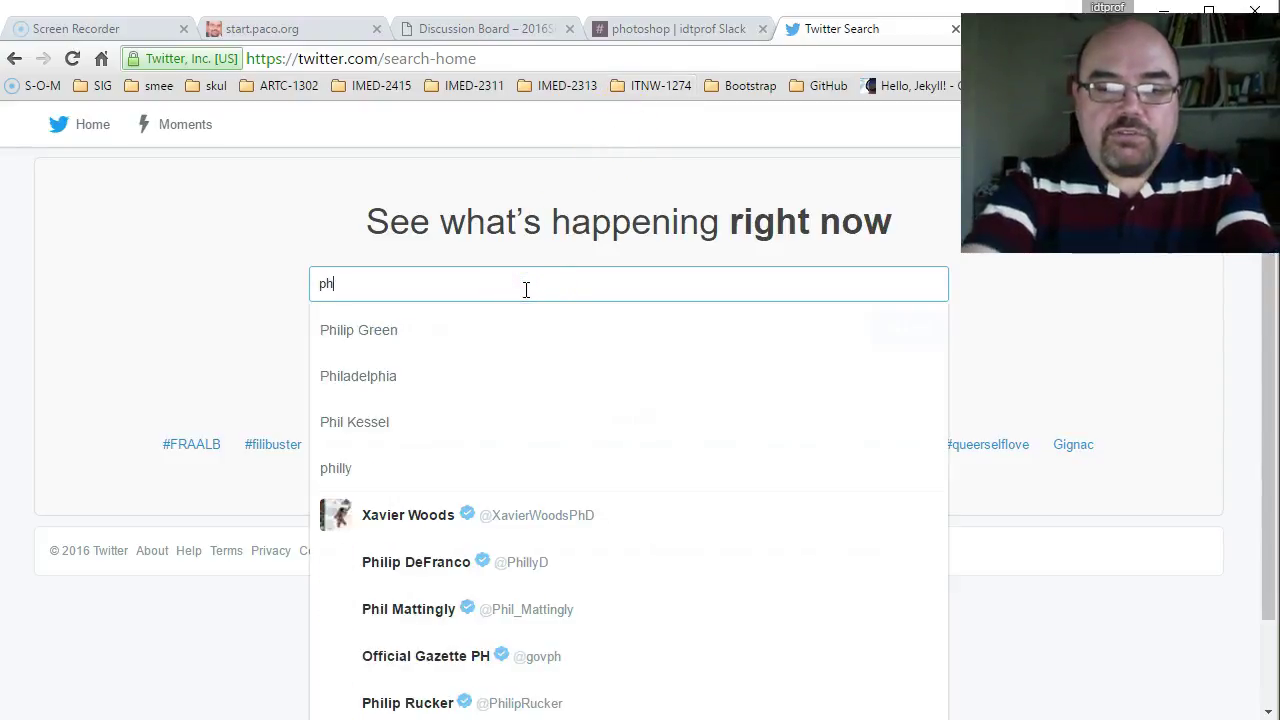
pyautogui.write('otoshop')
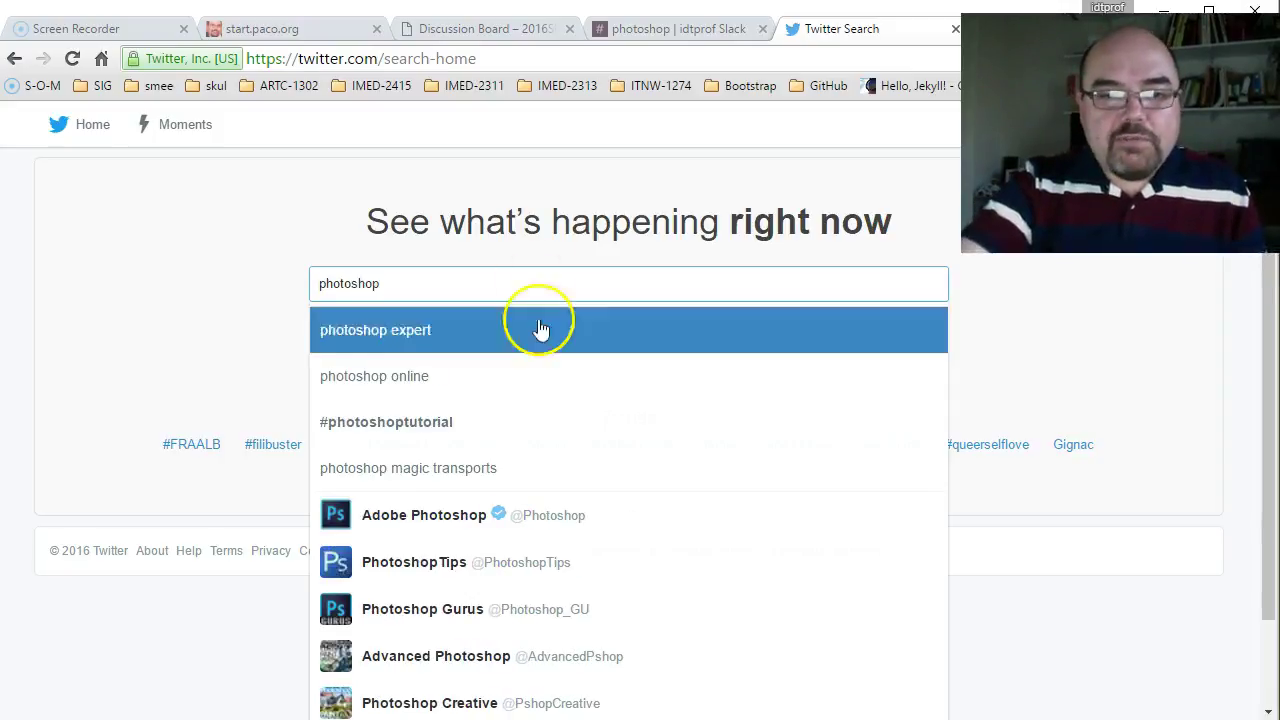
pyautogui.scroll(-1, 608, 607)
pyautogui.scroll(-1, 608, 607)
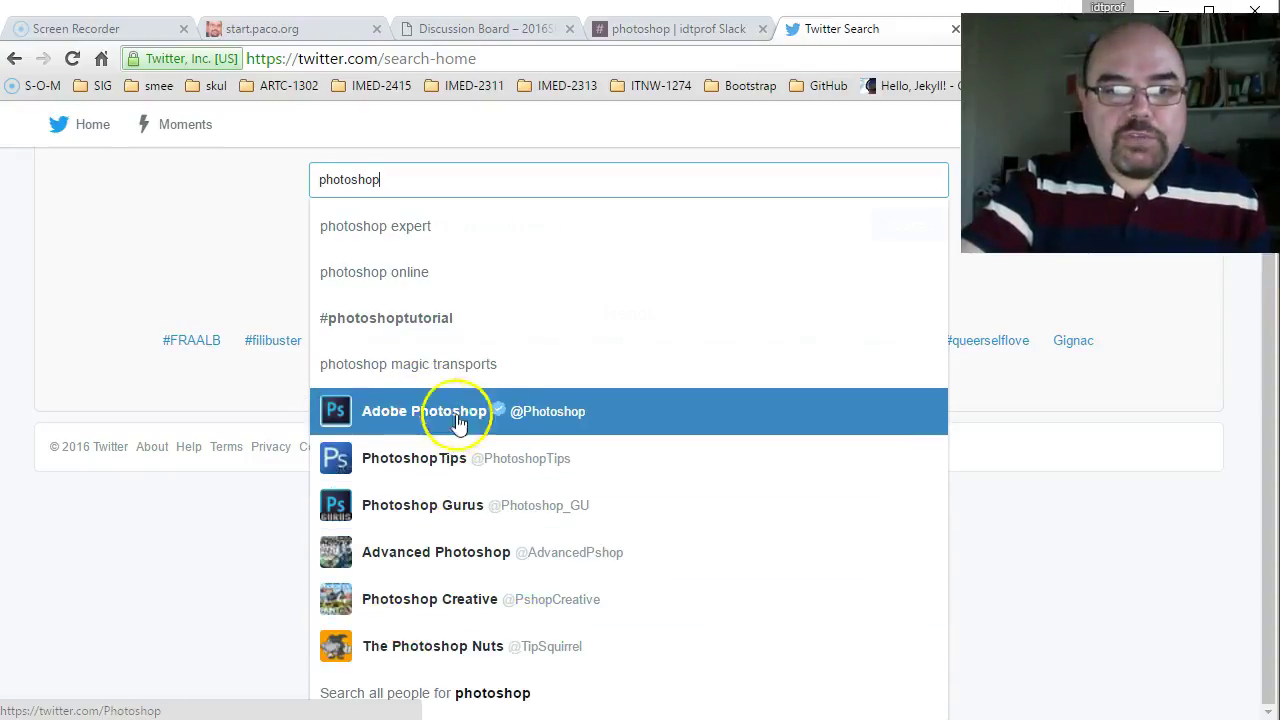
pyautogui.click(428, 507)
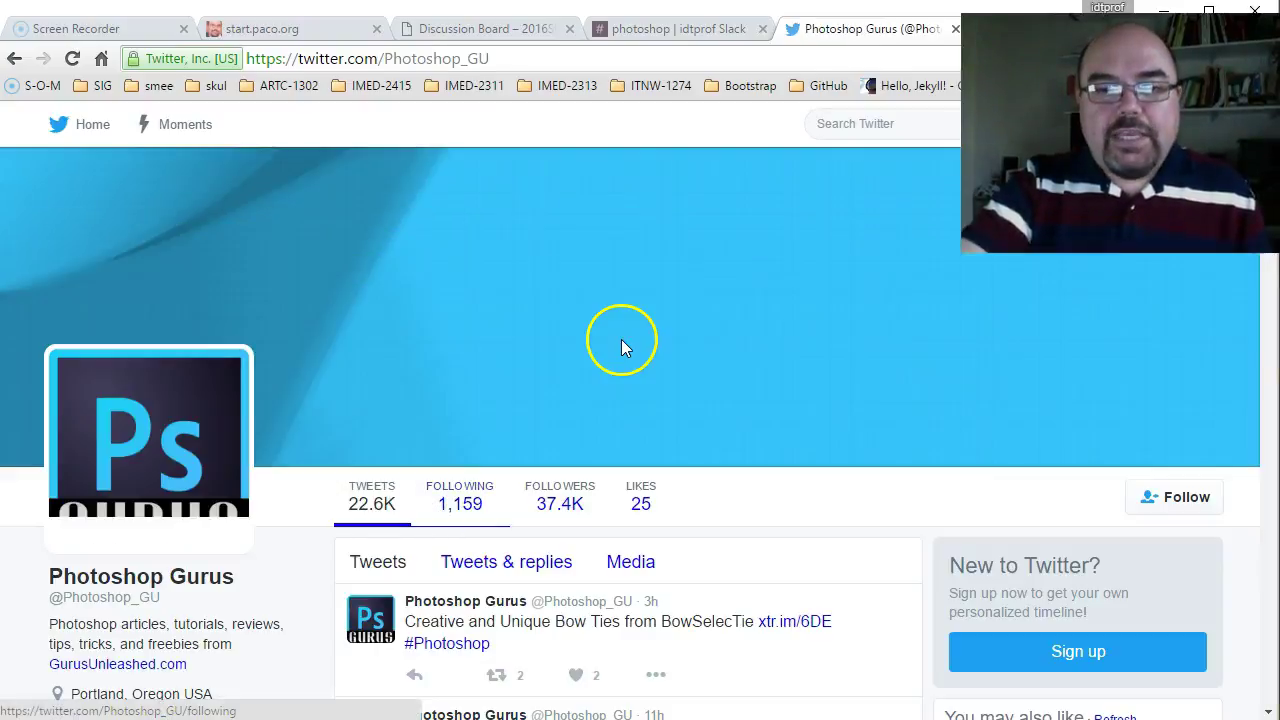
# Look through the Photoshop Gurus tweets for tutorials and article roundups, and close the Twitter page.
pyautogui.scroll(-6, 622, 346)
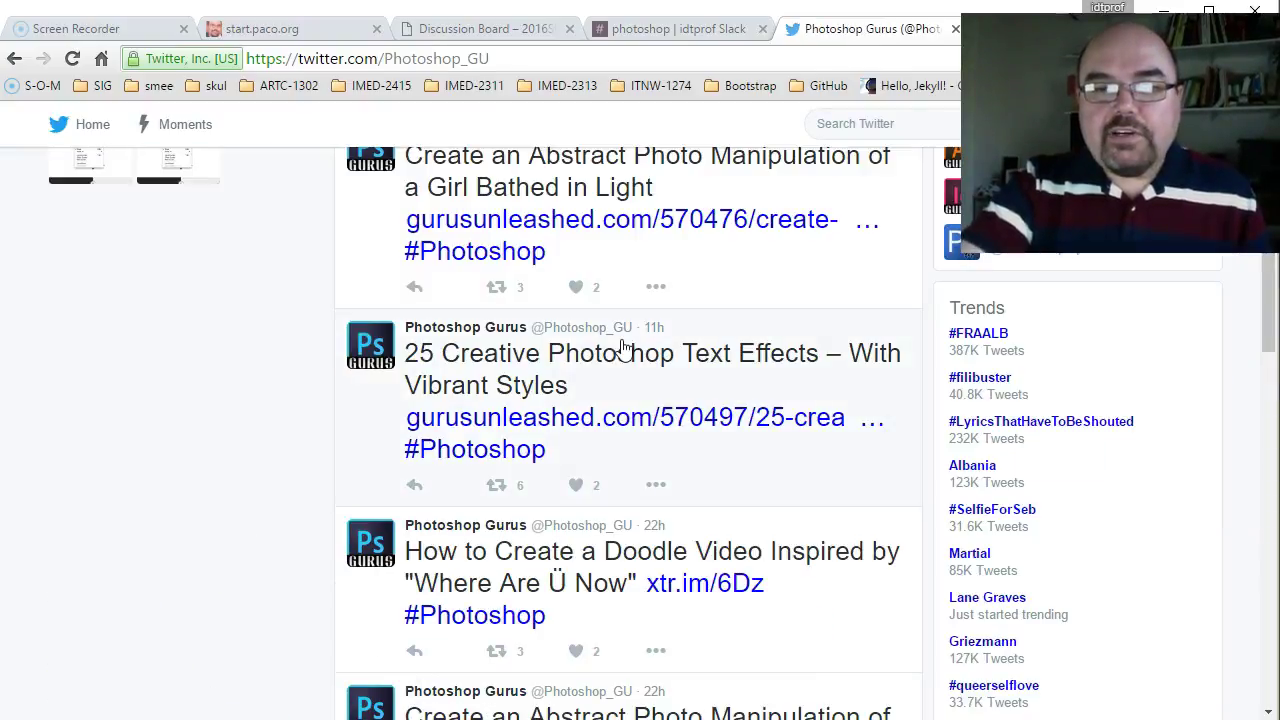
pyautogui.scroll(-4, 622, 346)
pyautogui.click(632, 347)
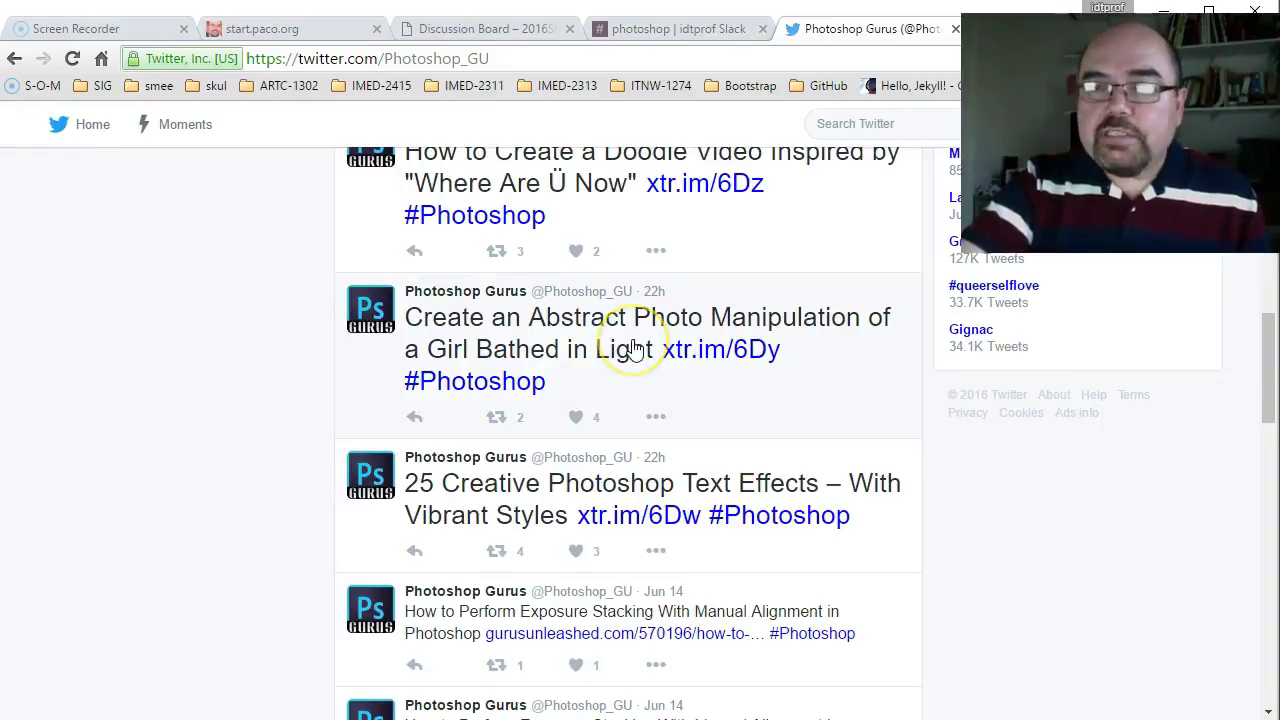
pyautogui.scroll(-6, 634, 348)
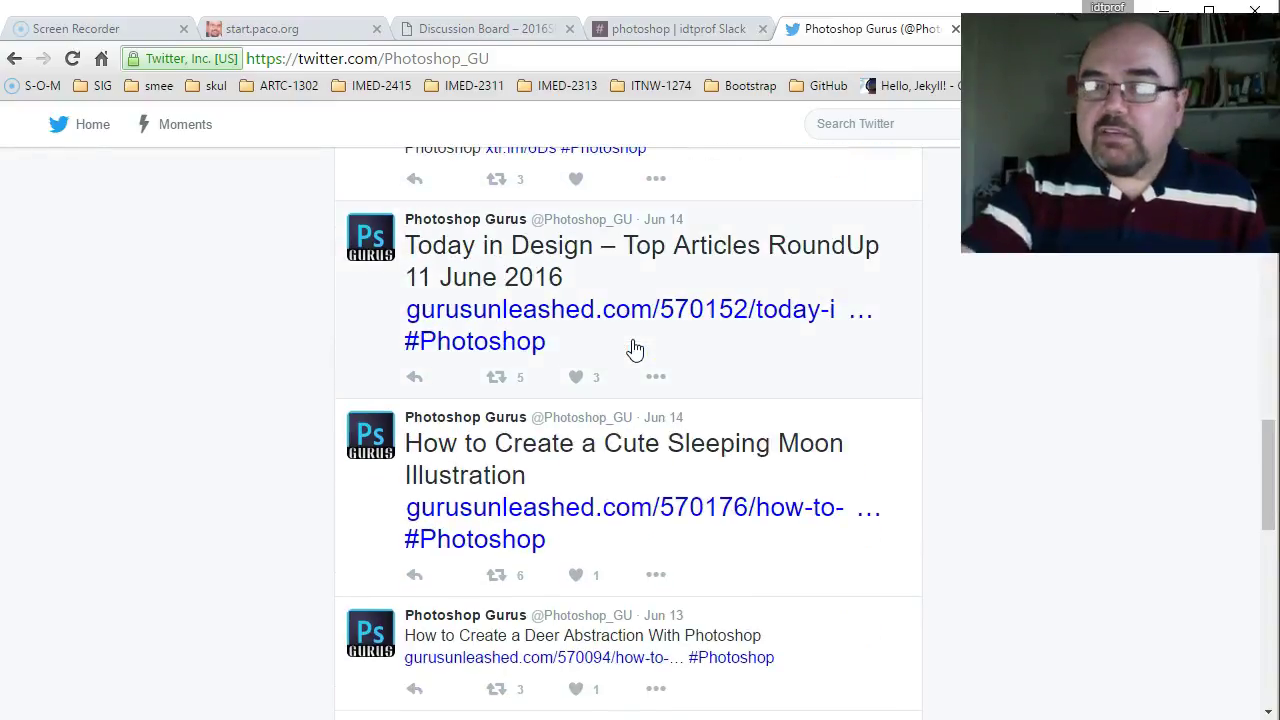
pyautogui.click(756, 248)
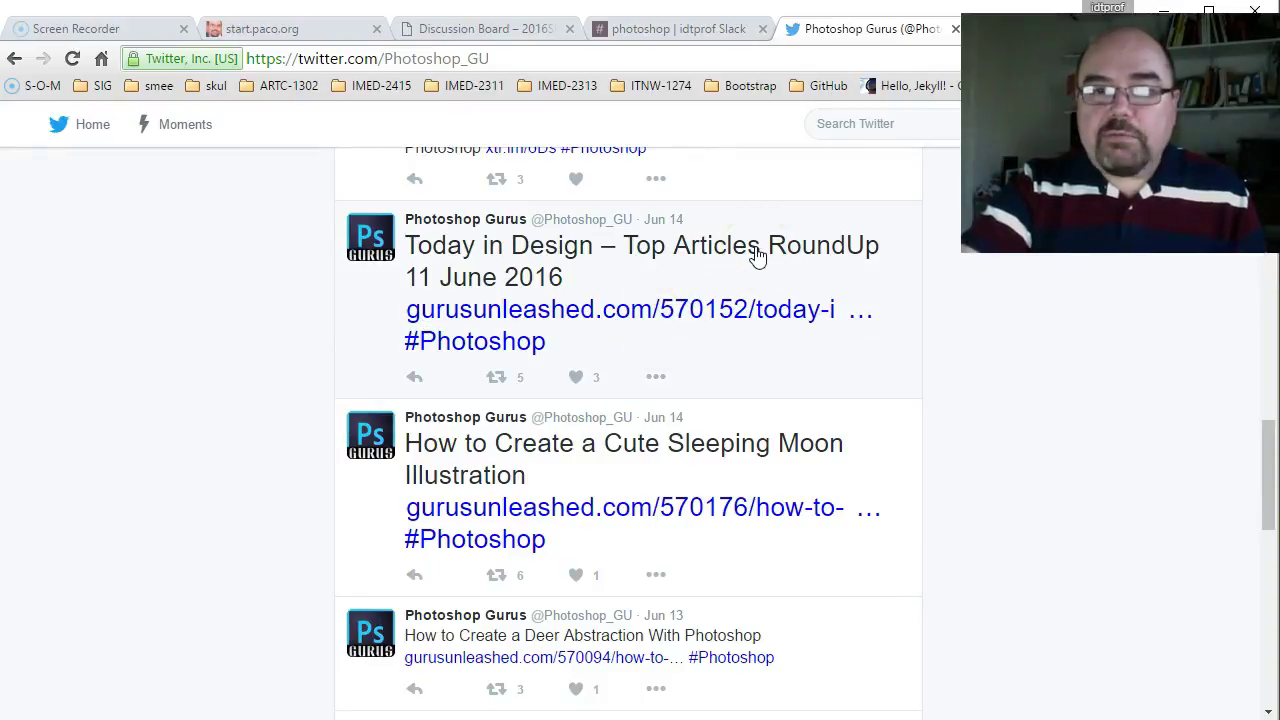
pyautogui.click(480, 275)
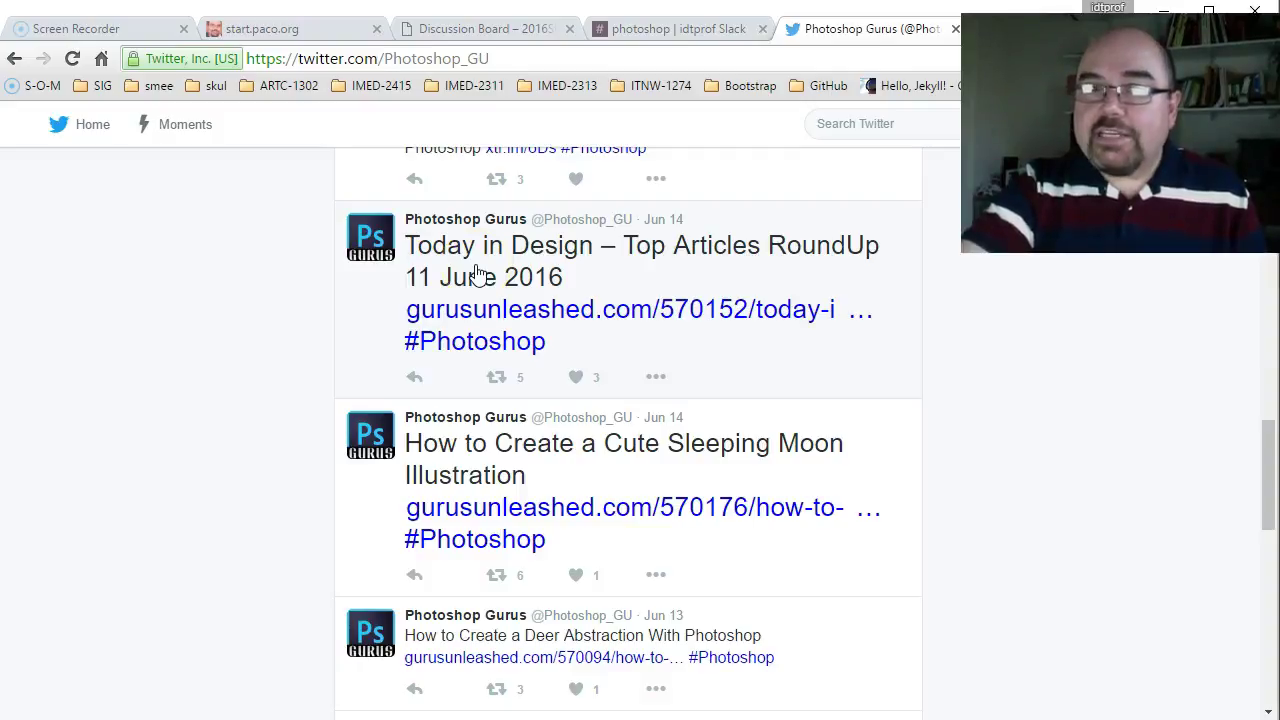
pyautogui.click(955, 30)
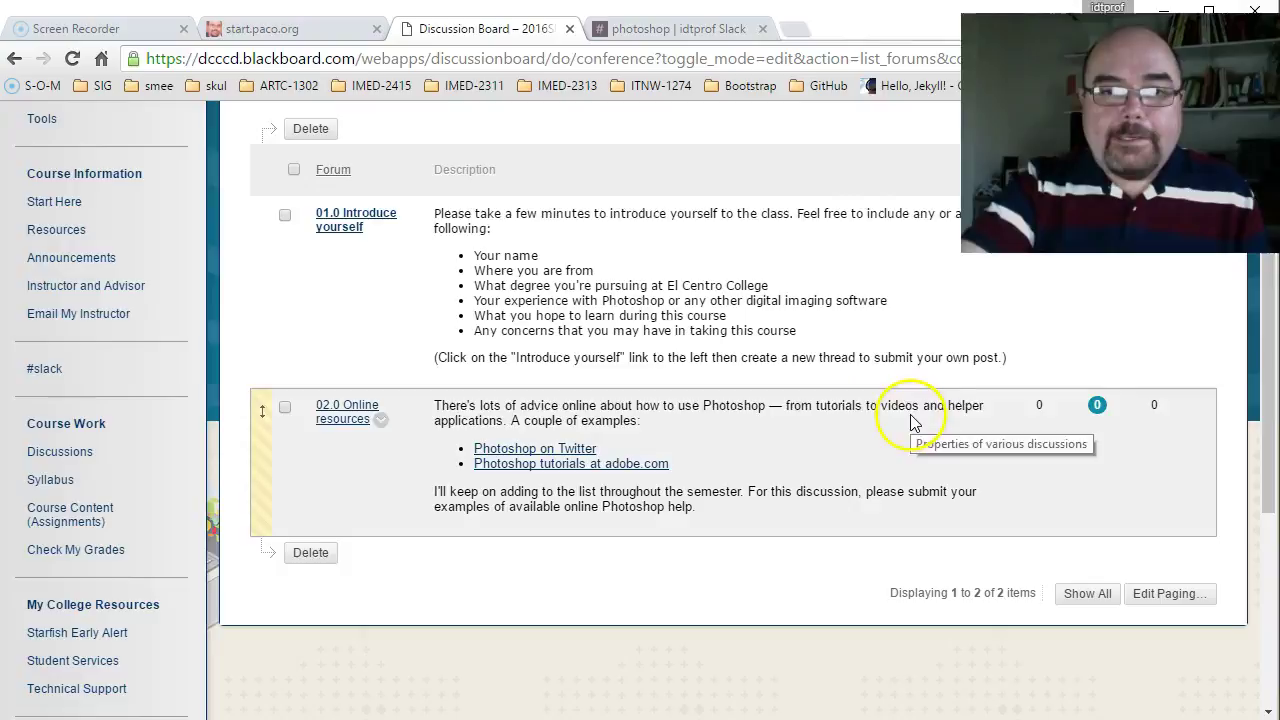
# Review the instructions of the 01.0 Introduce yourself and 02.0 Online resources forums on the Discussion Board.
pyautogui.click(547, 110)
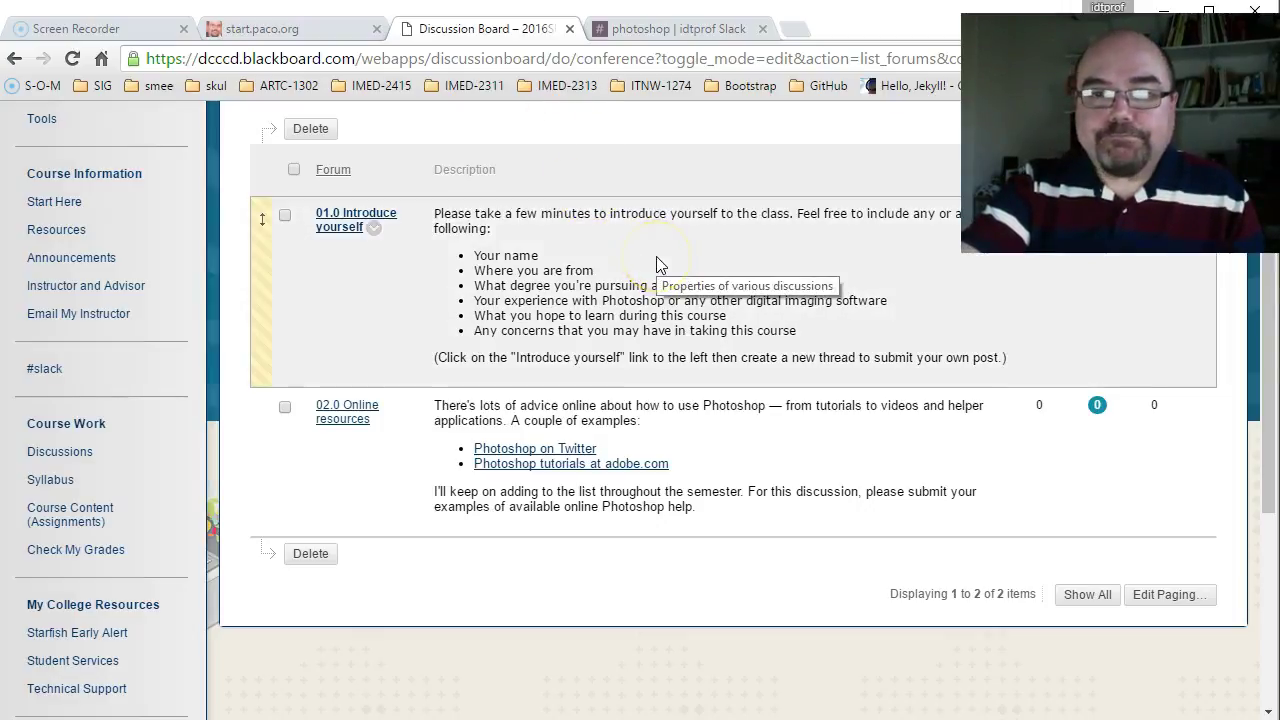
pyautogui.scroll(3, 658, 264)
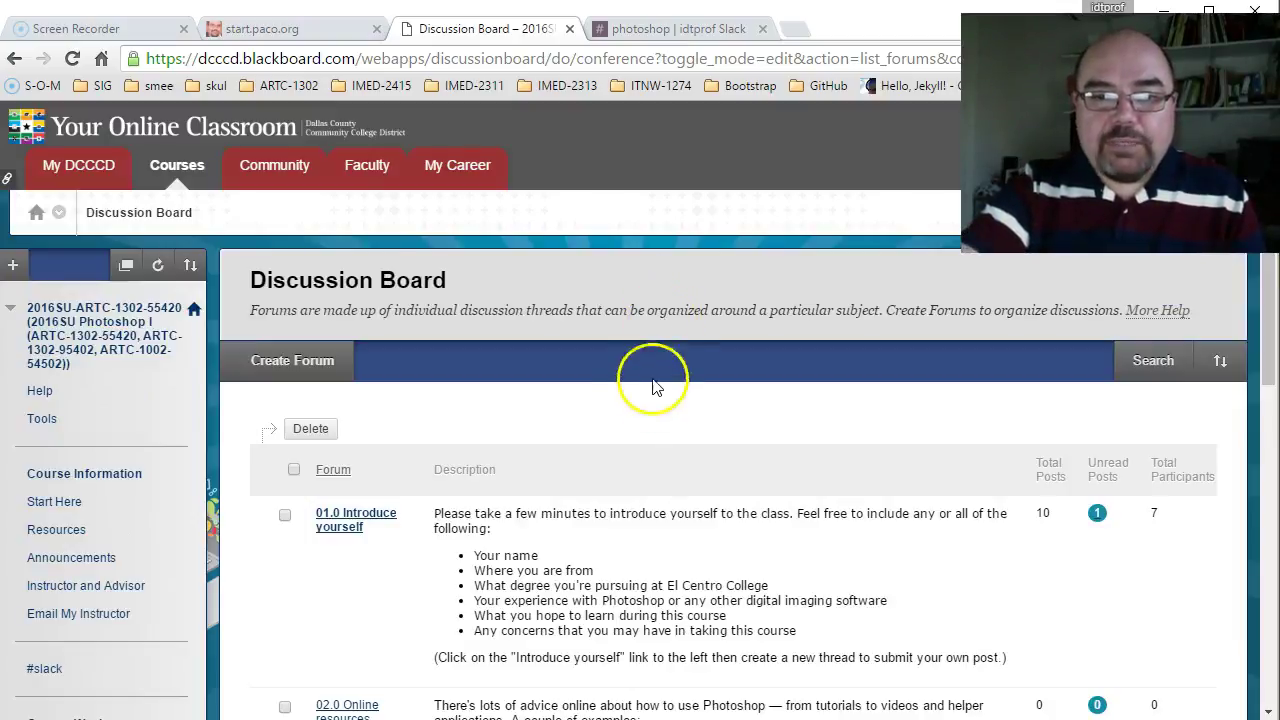
pyautogui.scroll(-5, 690, 415)
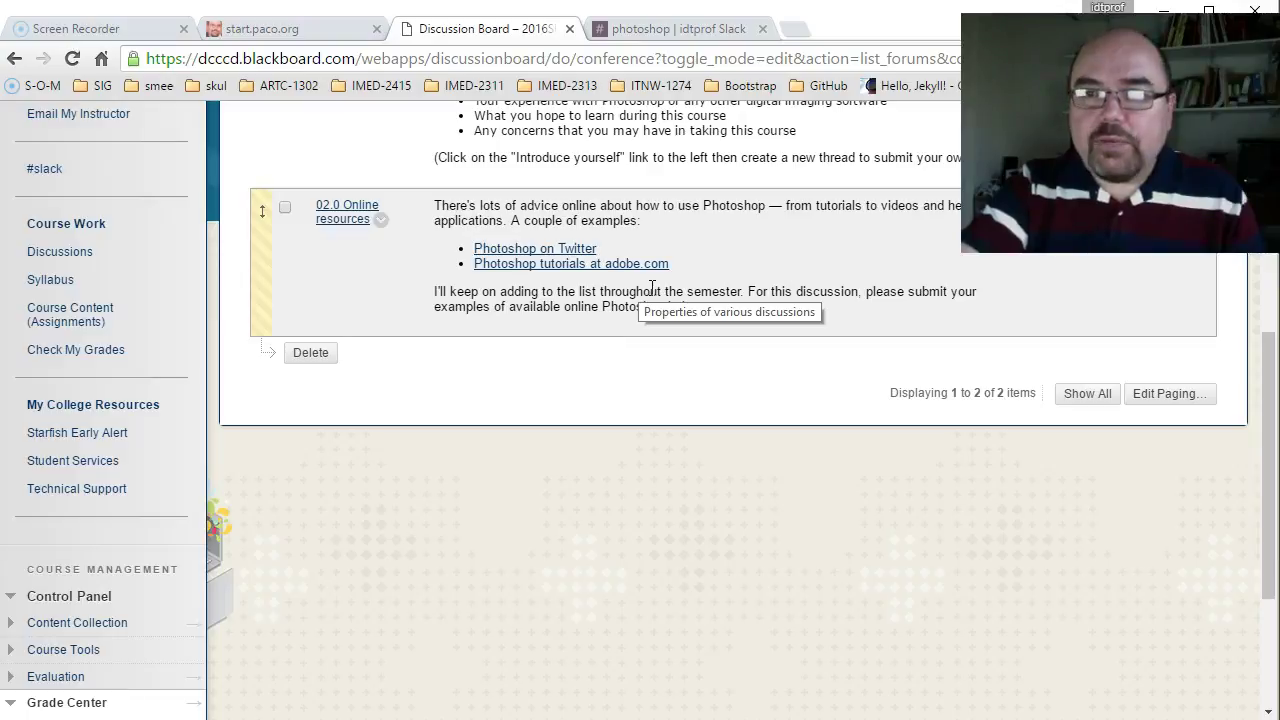
pyautogui.scroll(5, 652, 289)
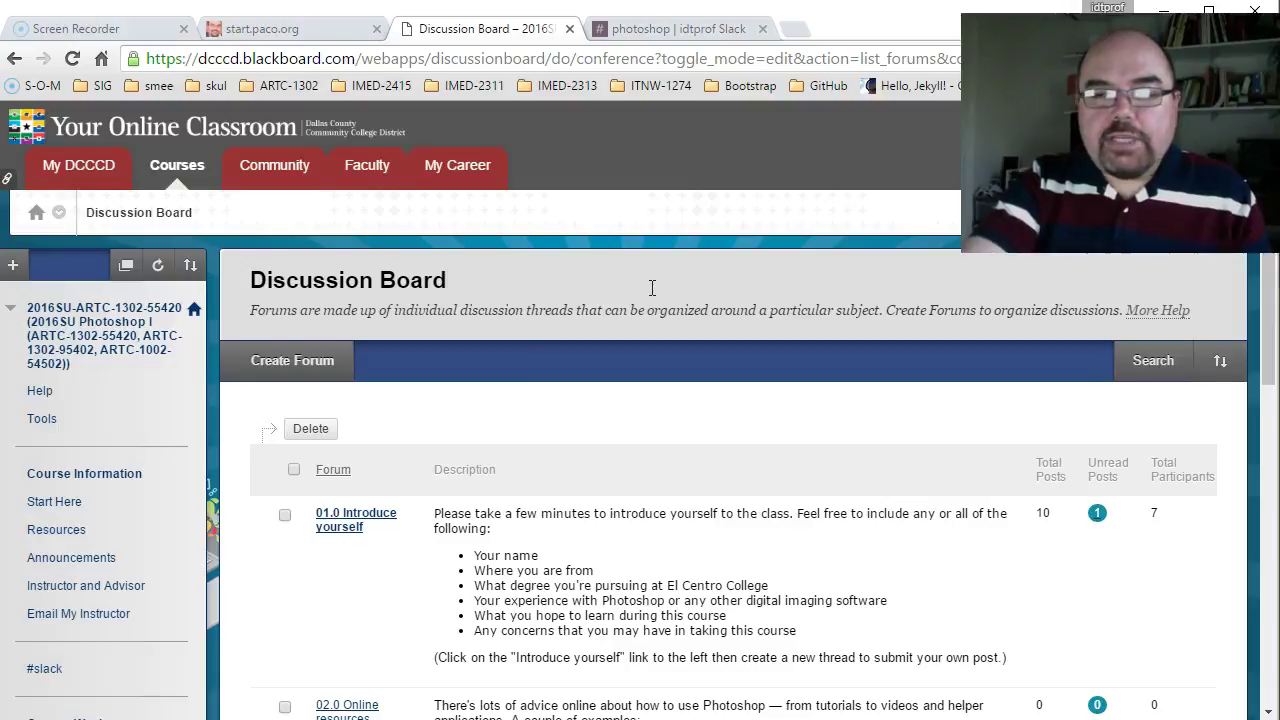
pyautogui.scroll(-5, 652, 289)
pyautogui.scroll(4, 570, 374)
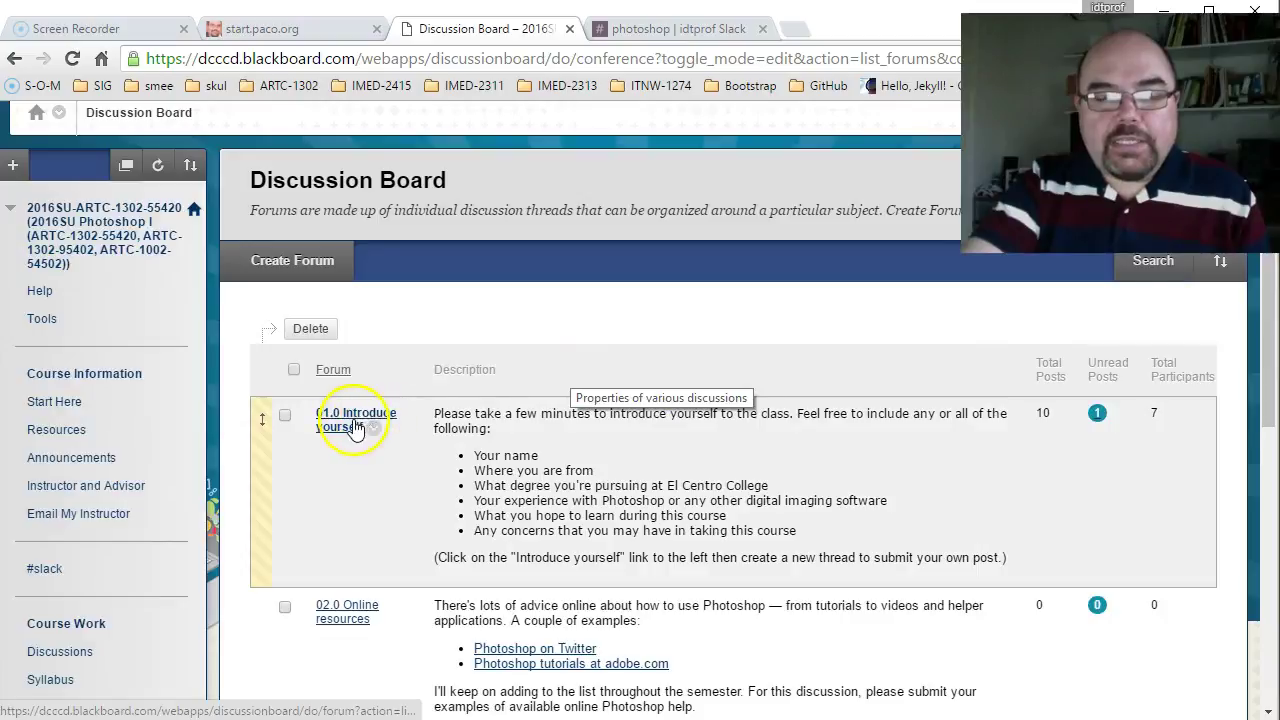
pyautogui.scroll(1, 355, 430)
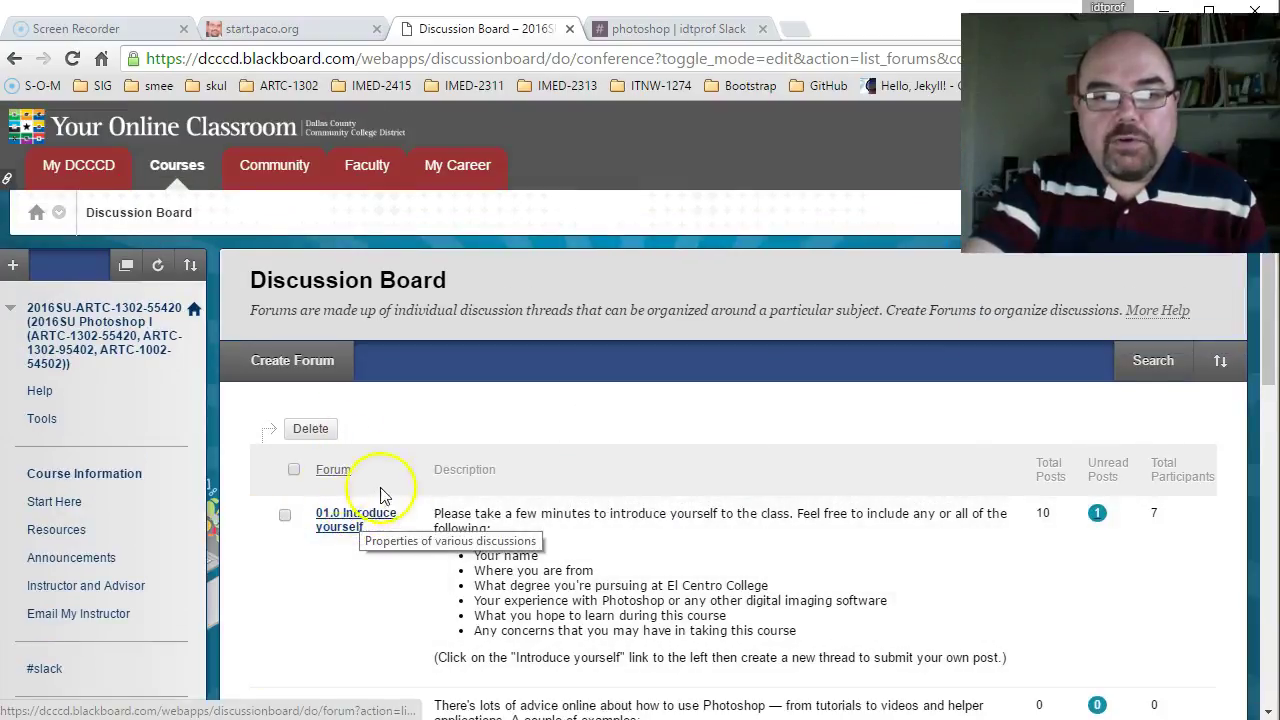
pyautogui.scroll(-5, 528, 508)
pyautogui.scroll(4, 569, 523)
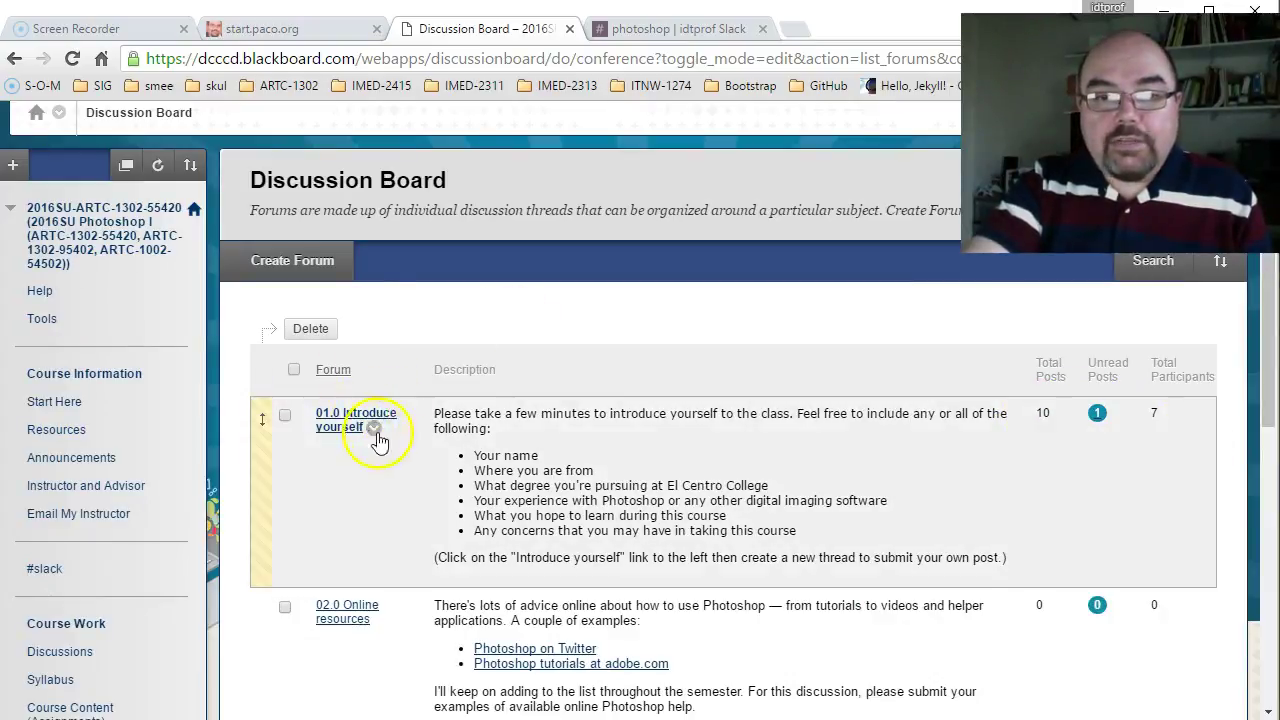
pyautogui.scroll(-1, 592, 400)
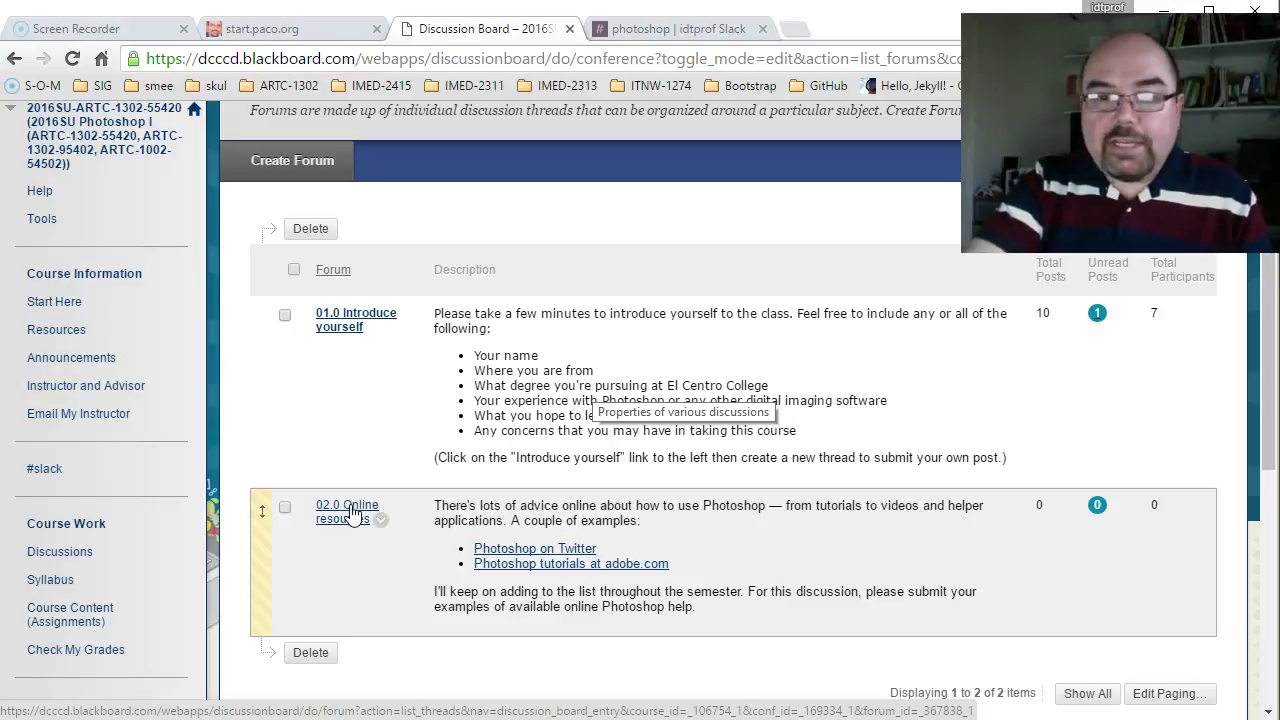
# Open the 02.0 Online resources forum, subscribe to it, and collapse the course menu.
pyautogui.click(350, 518)
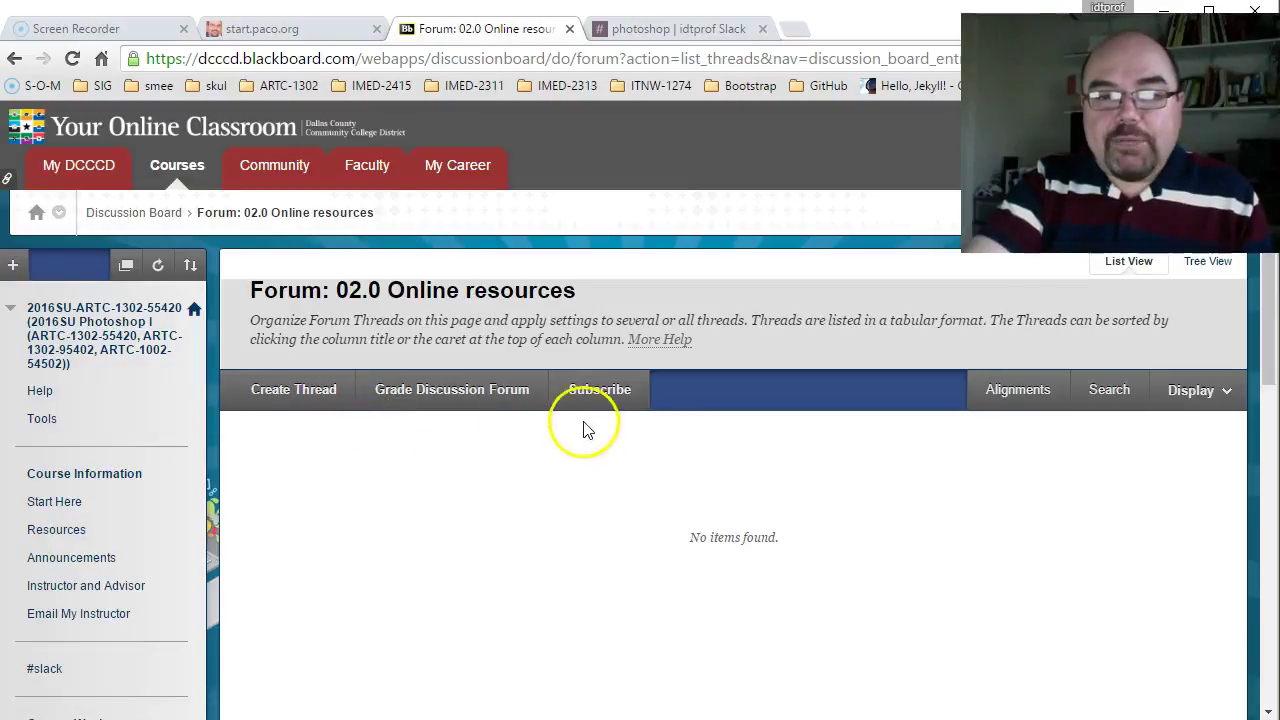
pyautogui.click(600, 389)
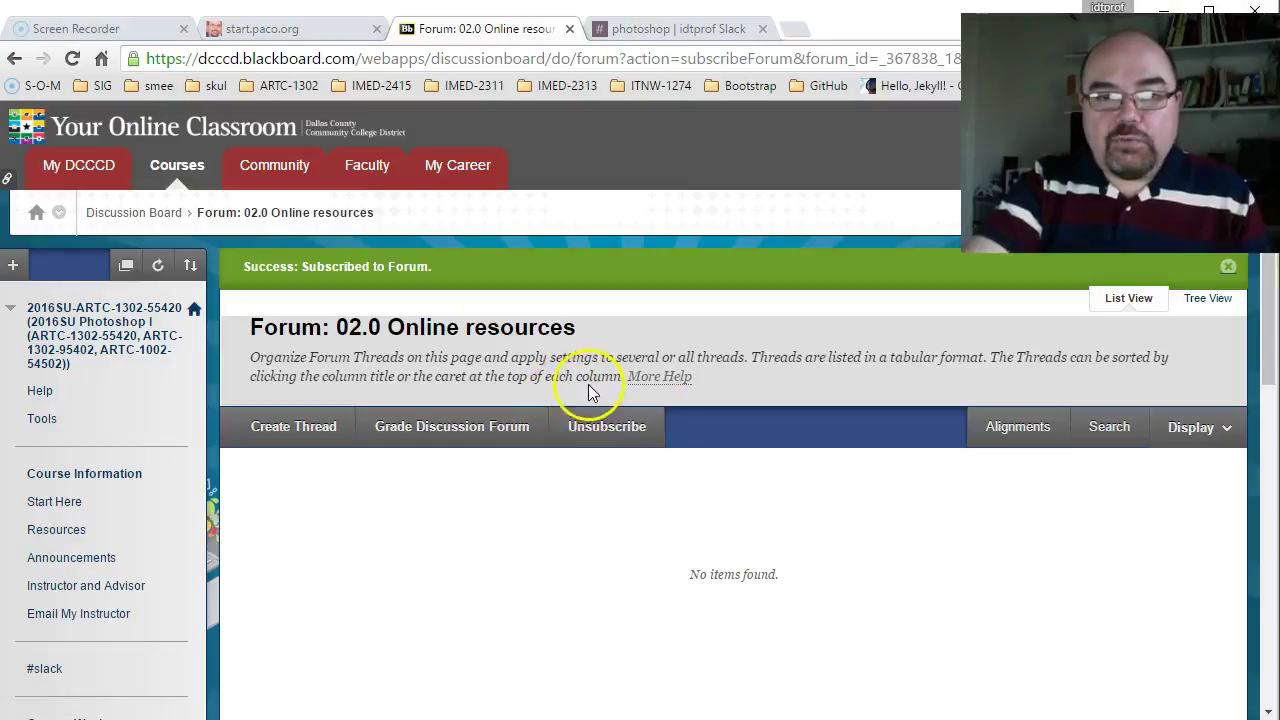
pyautogui.click(92, 326)
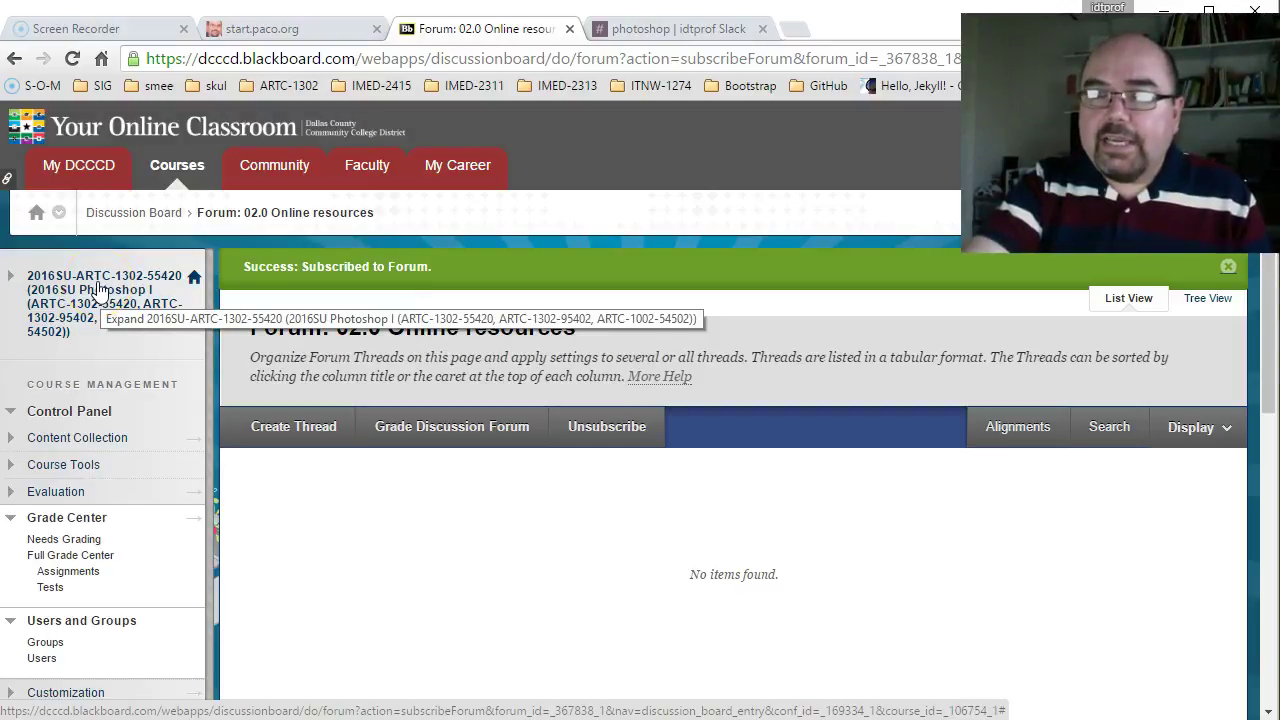
pyautogui.click(100, 296)
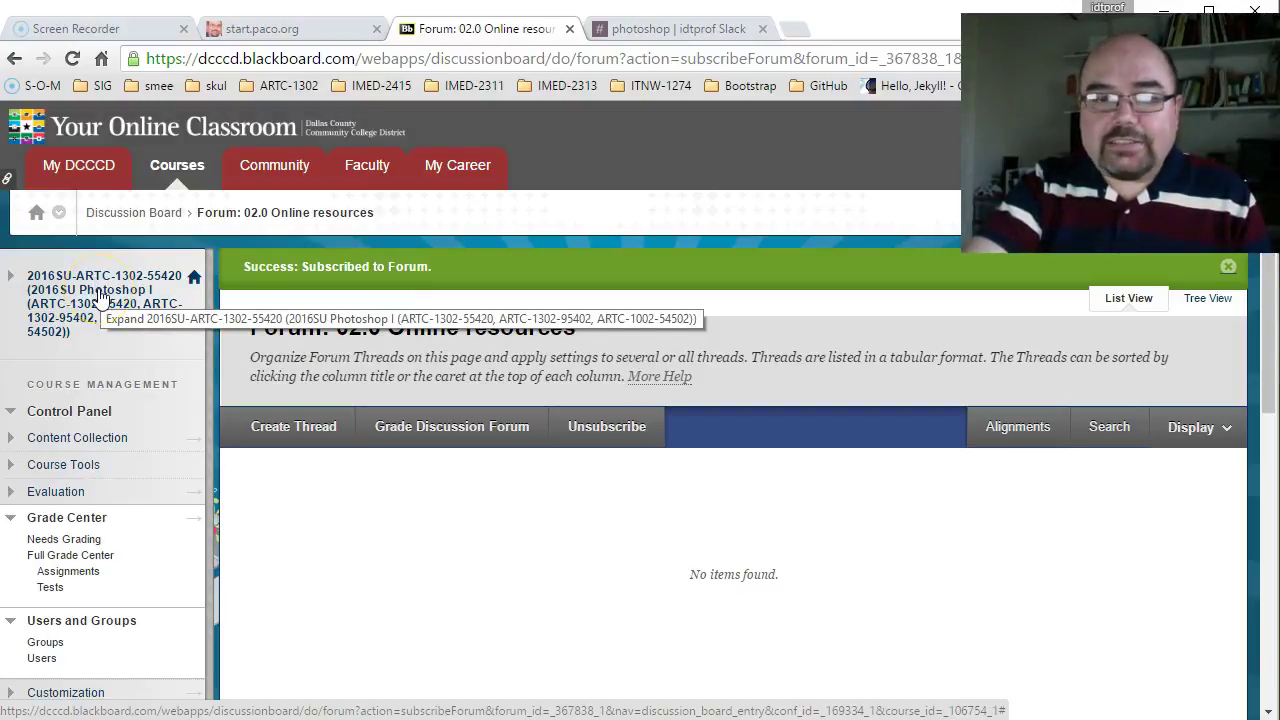